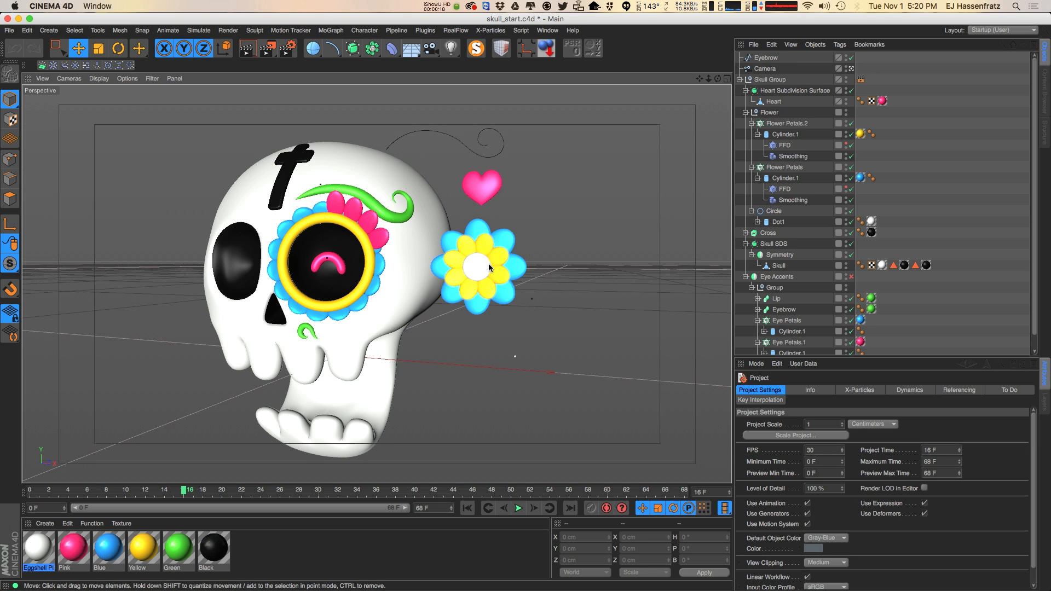
# Step: Examine the skull's existing decorations and the loose heart, flower and spline beside it from several angles
pyautogui.keyDown('alt'); pyautogui.moveTo(435, 278); pyautogui.dragTo(413, 274); pyautogui.keyUp('alt')
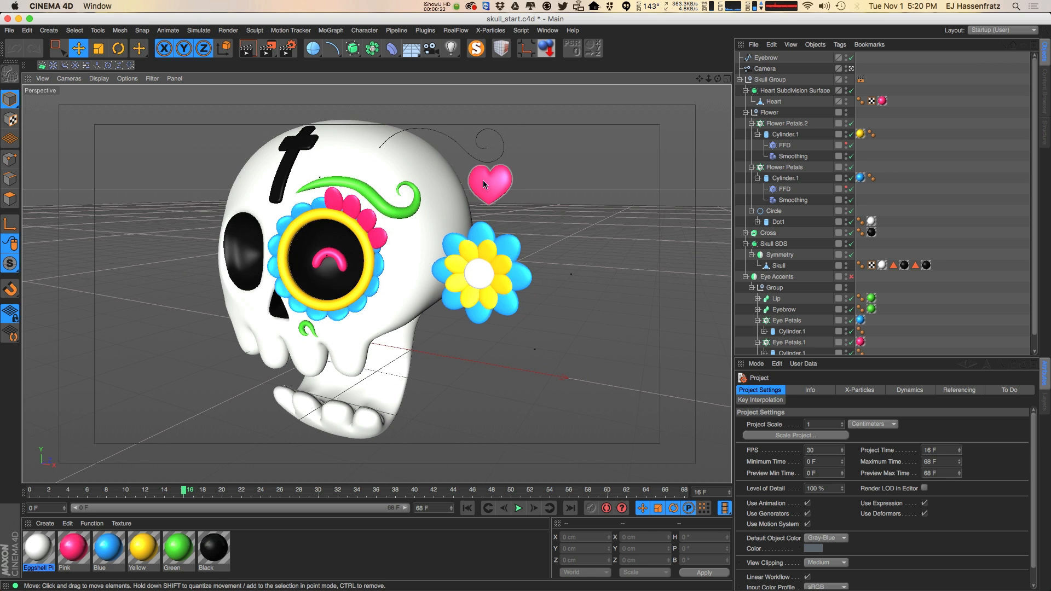
pyautogui.keyDown('alt'); pyautogui.moveTo(401, 227); pyautogui.dragTo(488, 232); pyautogui.keyUp('alt')
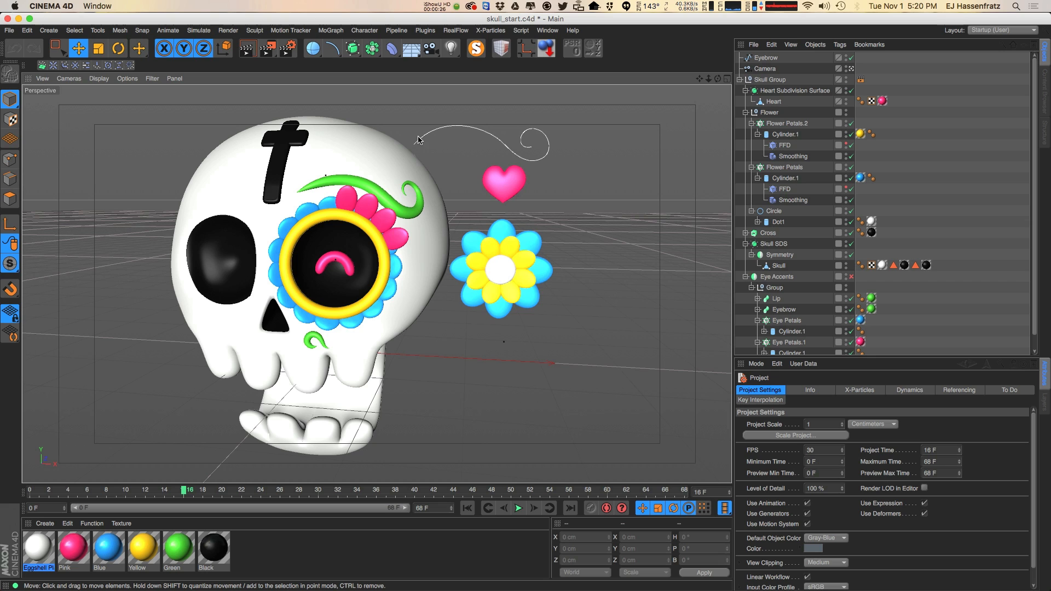
pyautogui.scroll(3, 432, 189)
pyautogui.keyDown('alt'); pyautogui.moveTo(432, 189); pyautogui.dragTo(376, 196); pyautogui.keyUp('alt')
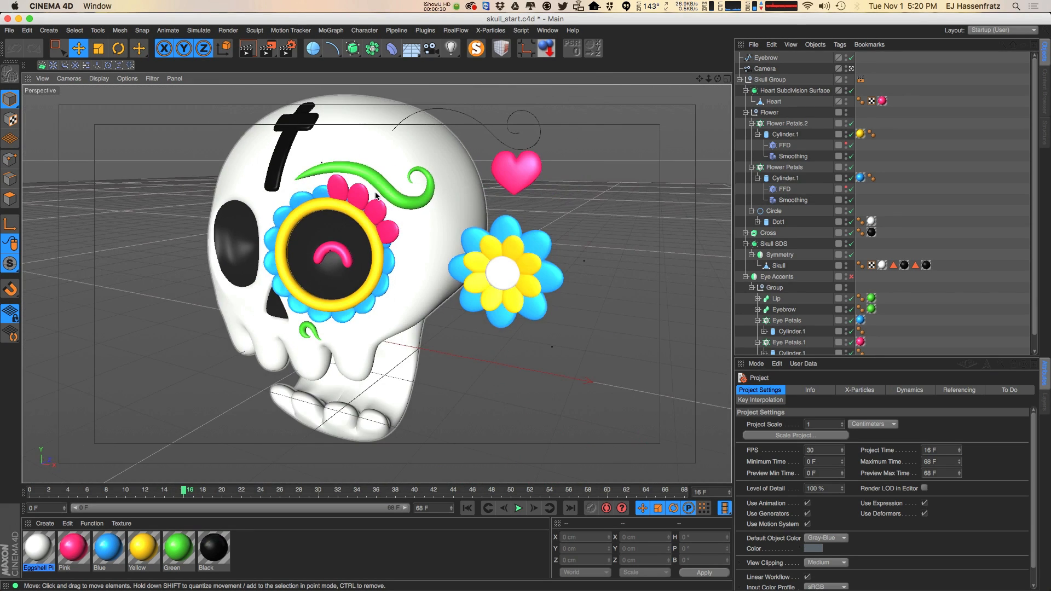
pyautogui.scroll(4, 287, 133)
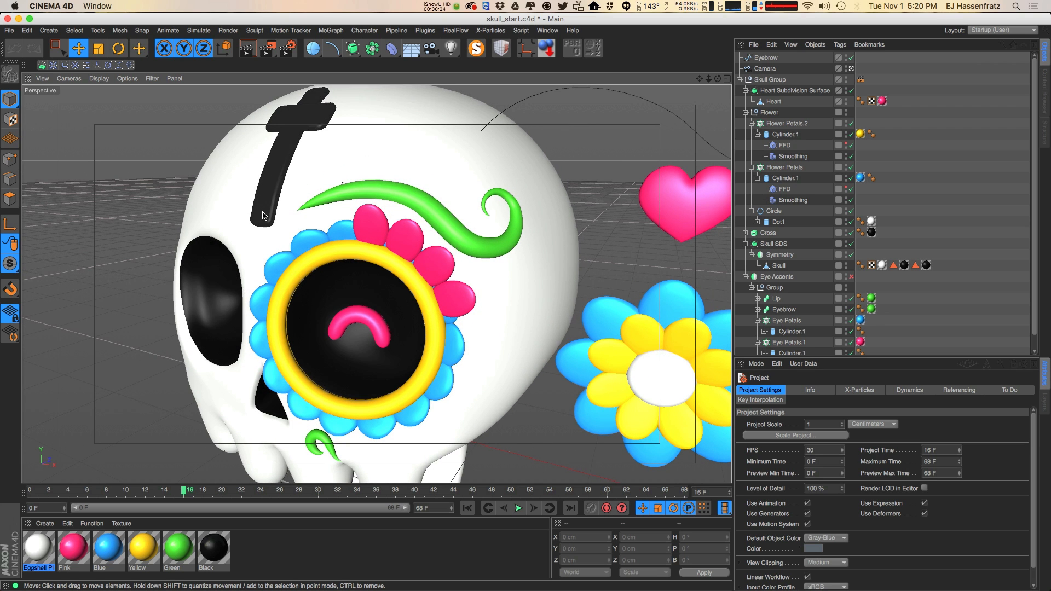
pyautogui.keyDown('alt'); pyautogui.moveTo(290, 186); pyautogui.dragTo(297, 115); pyautogui.keyUp('alt')
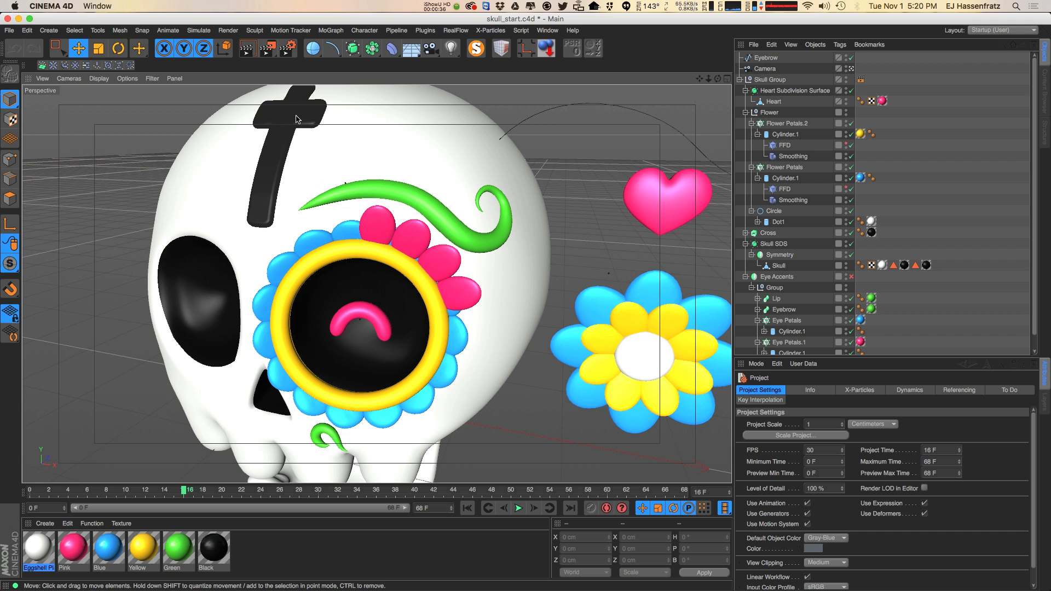
pyautogui.scroll(-5, 276, 194)
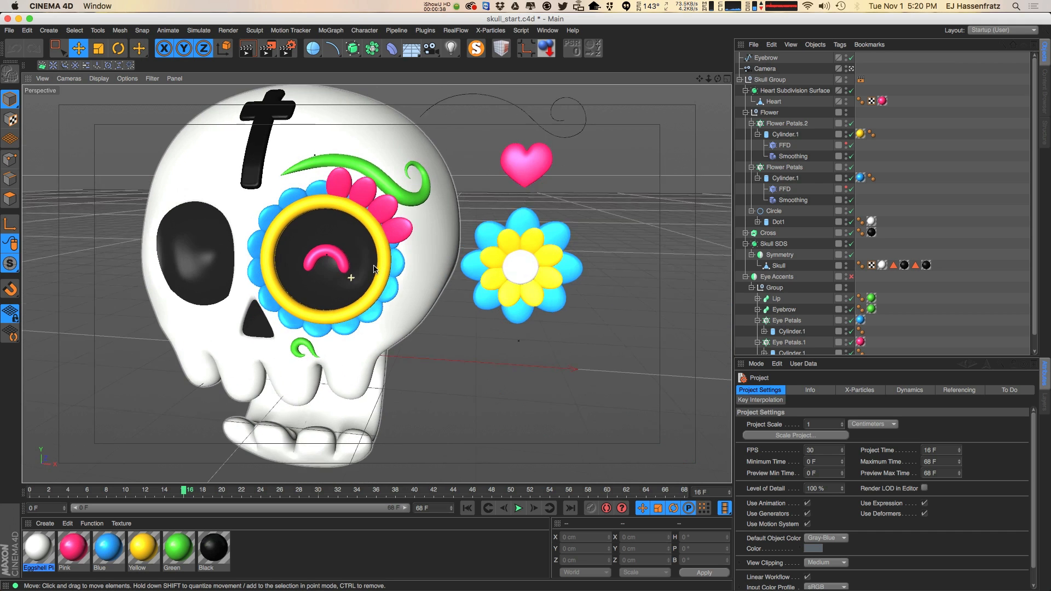
# Step: Select the Flower group as a whole and collapse its hierarchy
pyautogui.click(500, 287)
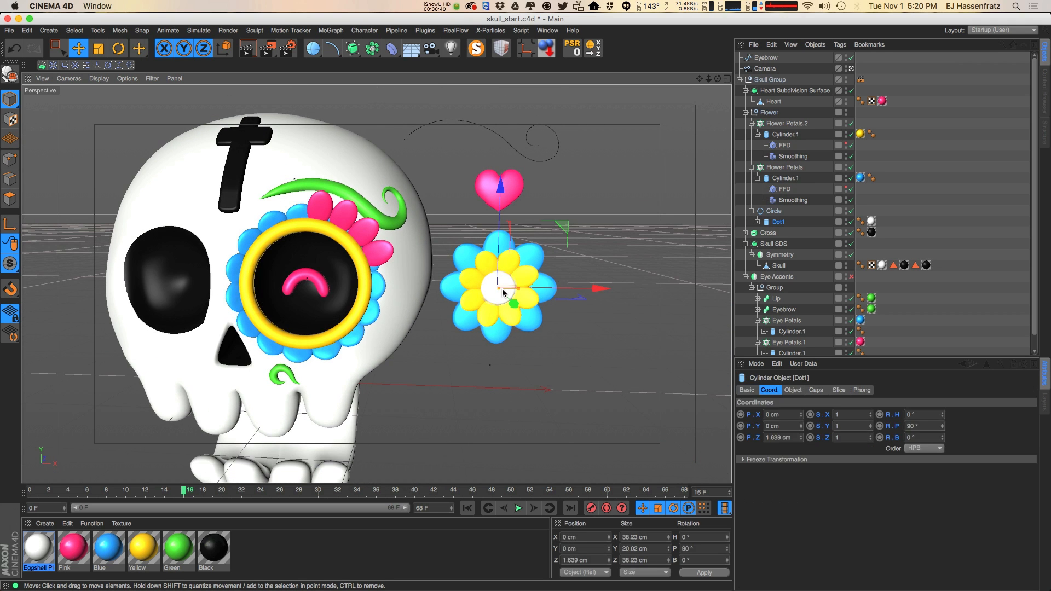
pyautogui.click(745, 113)
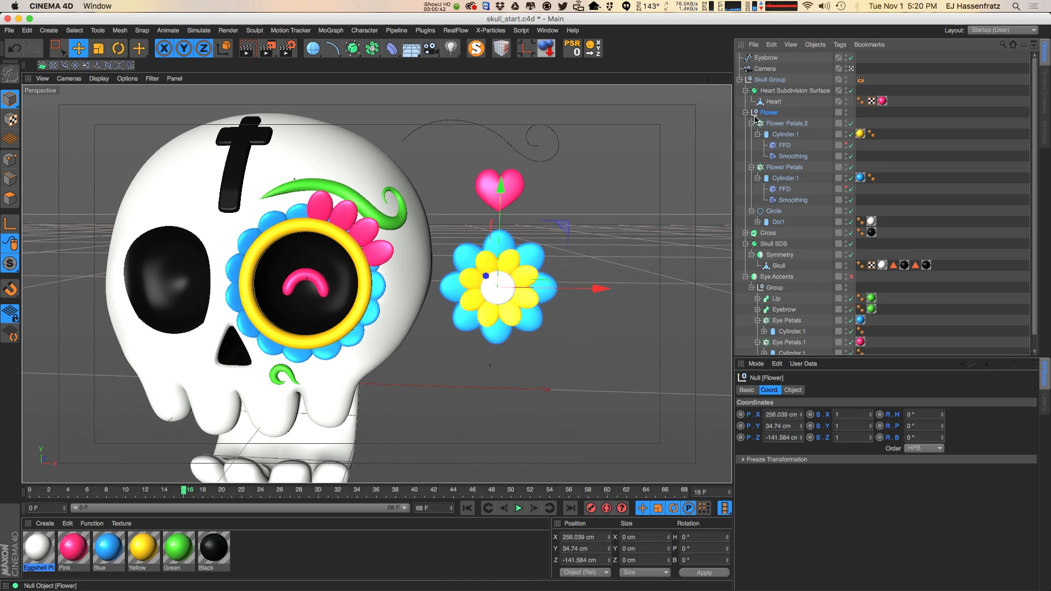
pyautogui.click(762, 113)
pyautogui.press('r')
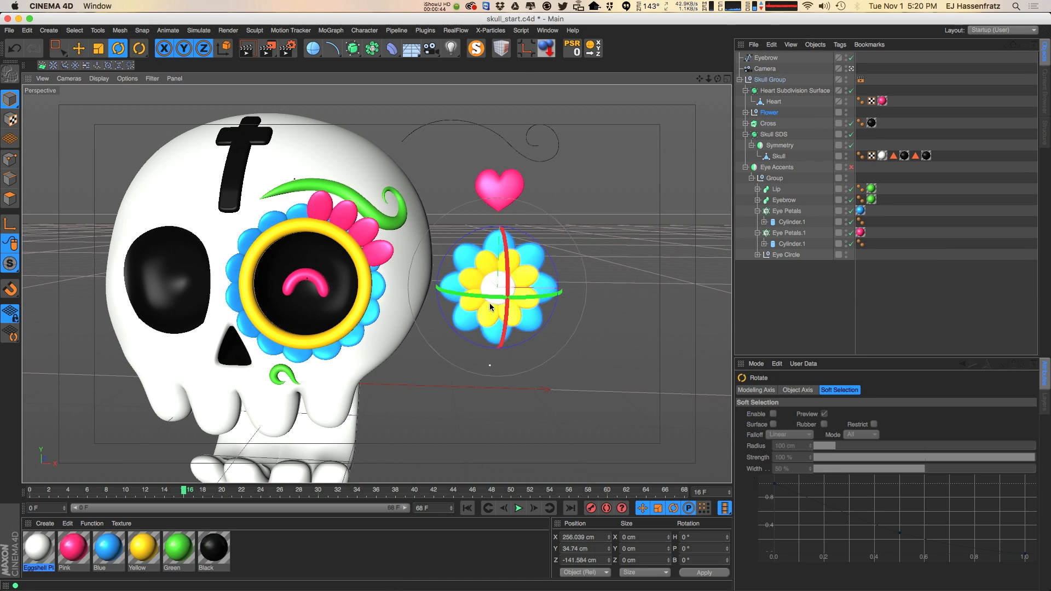
pyautogui.press('e')
pyautogui.keyDown('alt'); pyautogui.moveTo(409, 274); pyautogui.dragTo(355, 280); pyautogui.keyUp('alt')
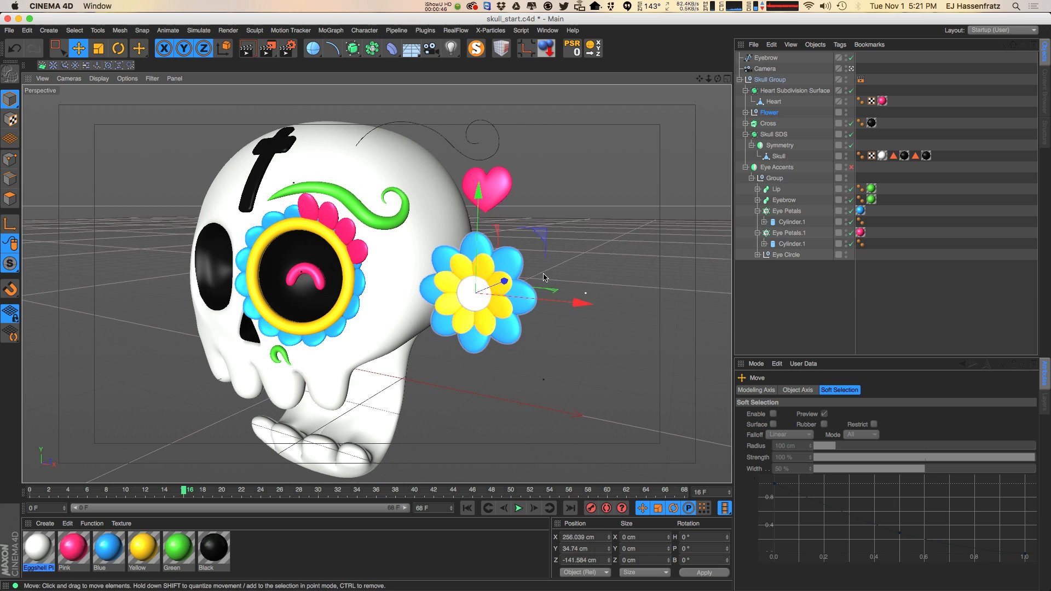
# Step: Try to place the flower on the skull's surface above the eye by moving and rotating it freehand
pyautogui.moveTo(504, 281); pyautogui.dragTo(441, 183)
pyautogui.press('r')
pyautogui.moveTo(379, 214); pyautogui.dragTo(482, 173)
pyautogui.press('e')
pyautogui.keyDown('alt'); pyautogui.moveTo(380, 215); pyautogui.dragTo(325, 236); pyautogui.keyUp('alt')
pyautogui.keyDown('alt'); pyautogui.moveTo(449, 147); pyautogui.dragTo(388, 137); pyautogui.keyUp('alt')
pyautogui.press('r')
pyautogui.press('e')
pyautogui.keyDown('alt'); pyautogui.moveTo(388, 137); pyautogui.dragTo(399, 158); pyautogui.keyUp('alt')
pyautogui.press('r')
# Step: Undo the flower's manual moves and rotations back to its original place beside the skull
pyautogui.press('super+z')
pyautogui.press('super+z')
pyautogui.press('super+z')
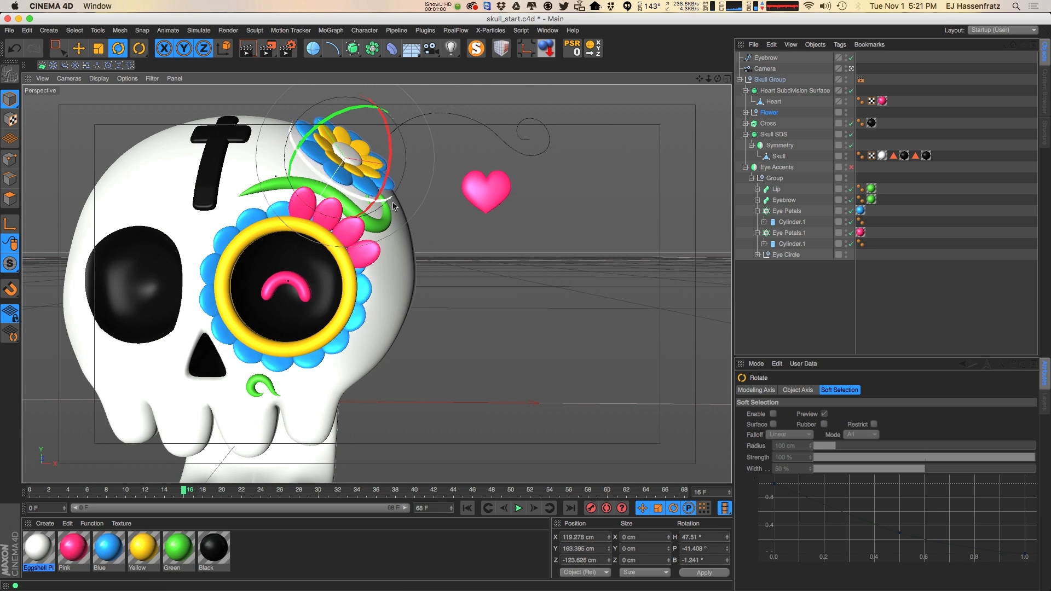
pyautogui.press('super+z')
pyautogui.press('super+z')
pyautogui.press('super+z')
pyautogui.press('super+z')
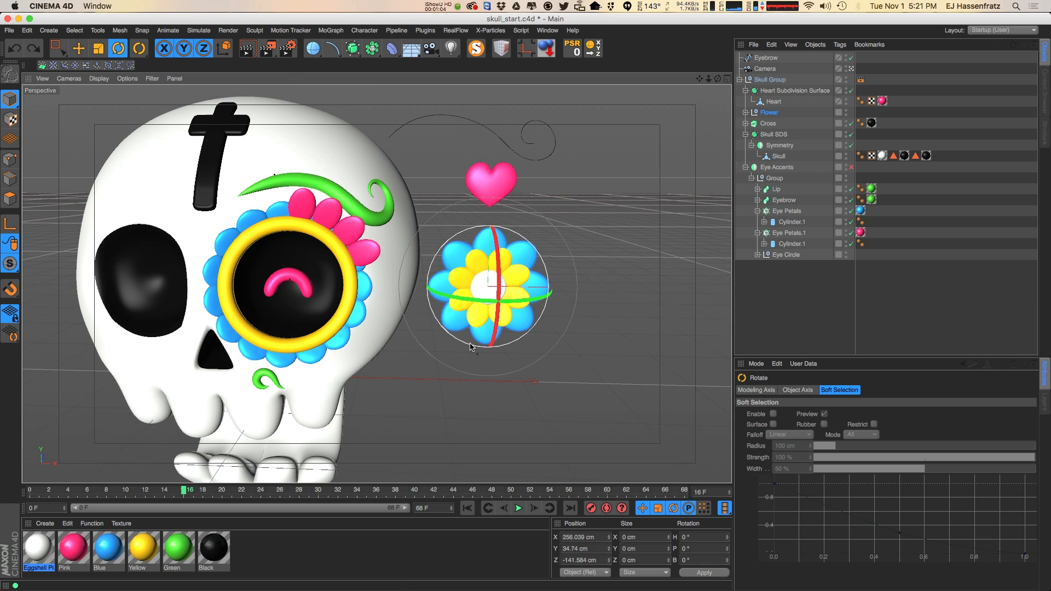
pyautogui.press('e')
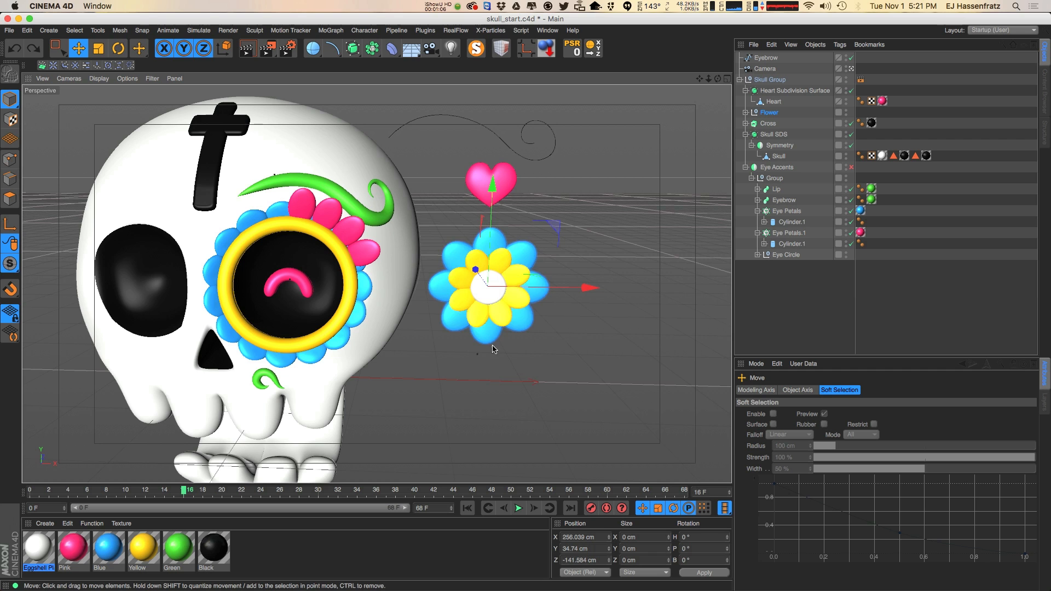
pyautogui.press('super+z')
# Step: Collapse the Flower Petals.2, Flower Petals and Circle objects and the Flower group that contains them
pyautogui.rightClick(767, 112)
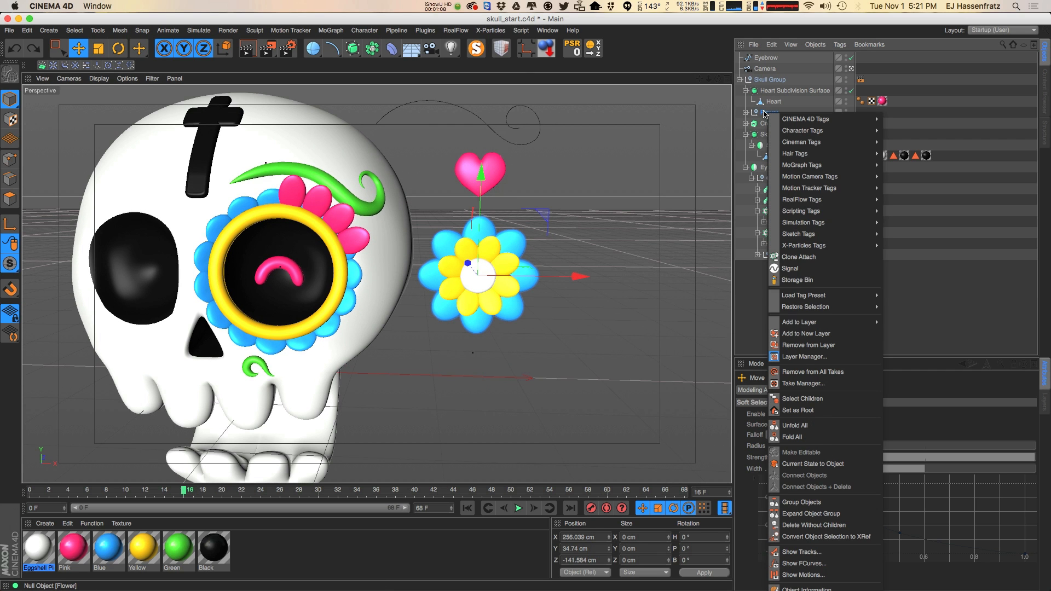
pyautogui.click(768, 113)
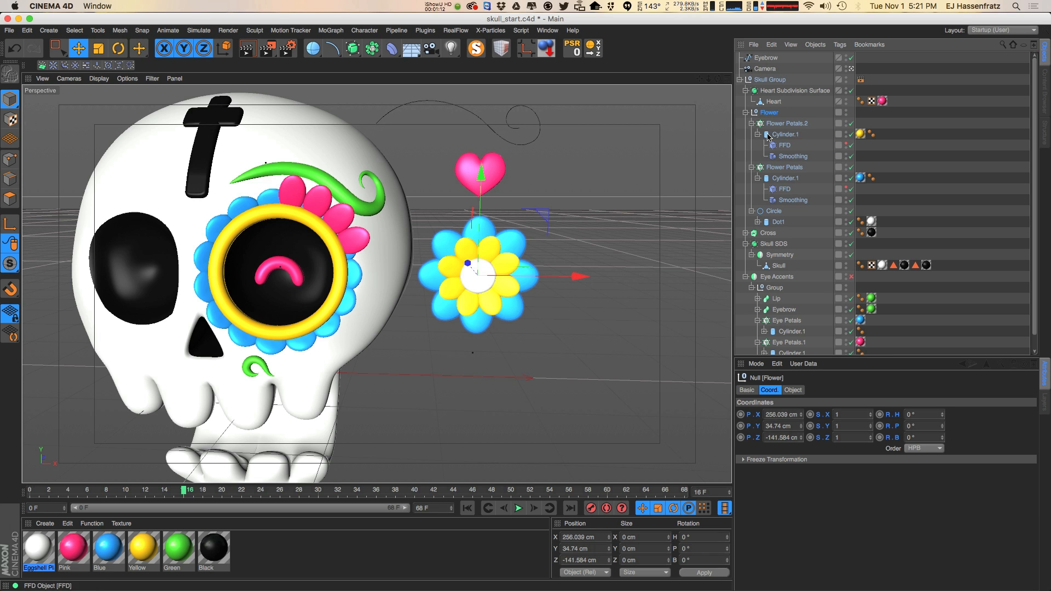
pyautogui.click(751, 124)
pyautogui.click(752, 134)
pyautogui.click(751, 145)
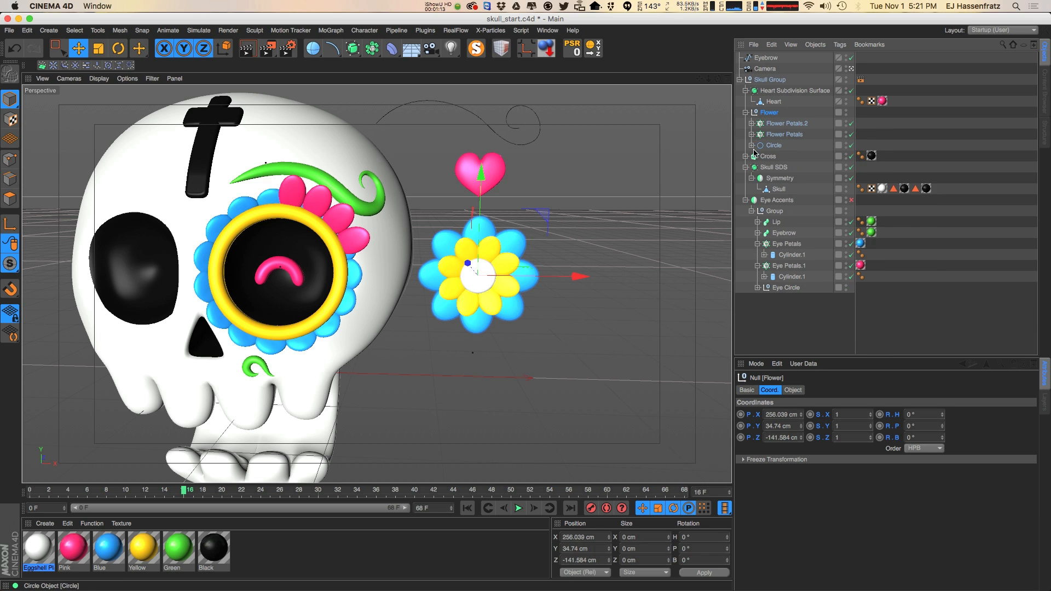
pyautogui.click(746, 113)
# Step: Add a Constraint tag to the Flower group, enable its Clamp constraint and open the Clamp settings
pyautogui.keyDown('alt'); pyautogui.moveTo(575, 274); pyautogui.dragTo(491, 283); pyautogui.keyUp('alt')
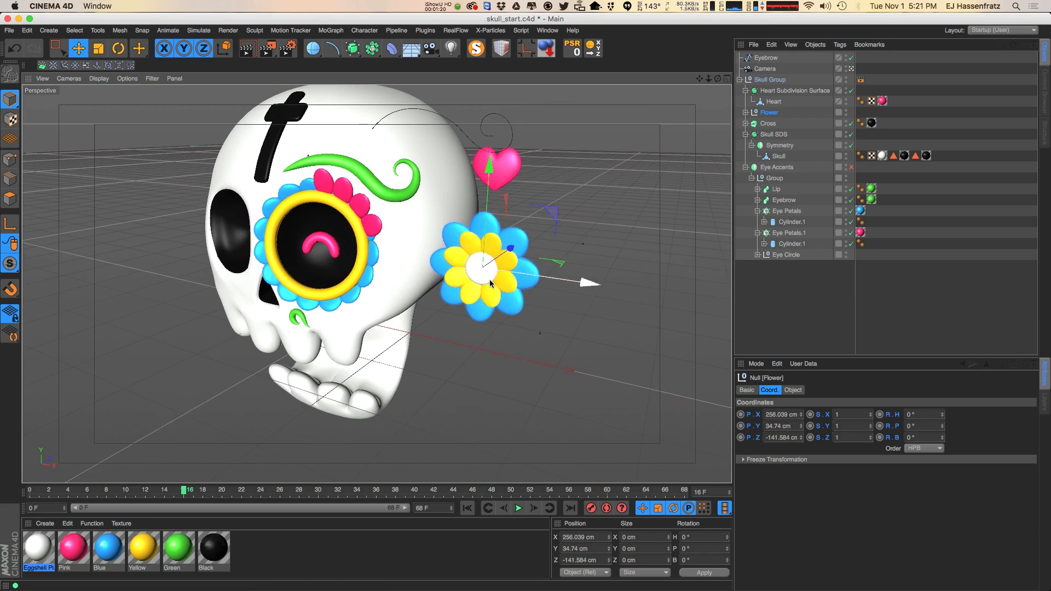
pyautogui.keyDown('alt'); pyautogui.moveTo(478, 269); pyautogui.dragTo(426, 273, button='middle'); pyautogui.keyUp('alt')
pyautogui.keyDown('alt'); pyautogui.moveTo(426, 274); pyautogui.dragTo(441, 269, button='right'); pyautogui.keyUp('alt')
pyautogui.keyDown('alt'); pyautogui.moveTo(438, 274); pyautogui.dragTo(331, 275); pyautogui.keyUp('alt')
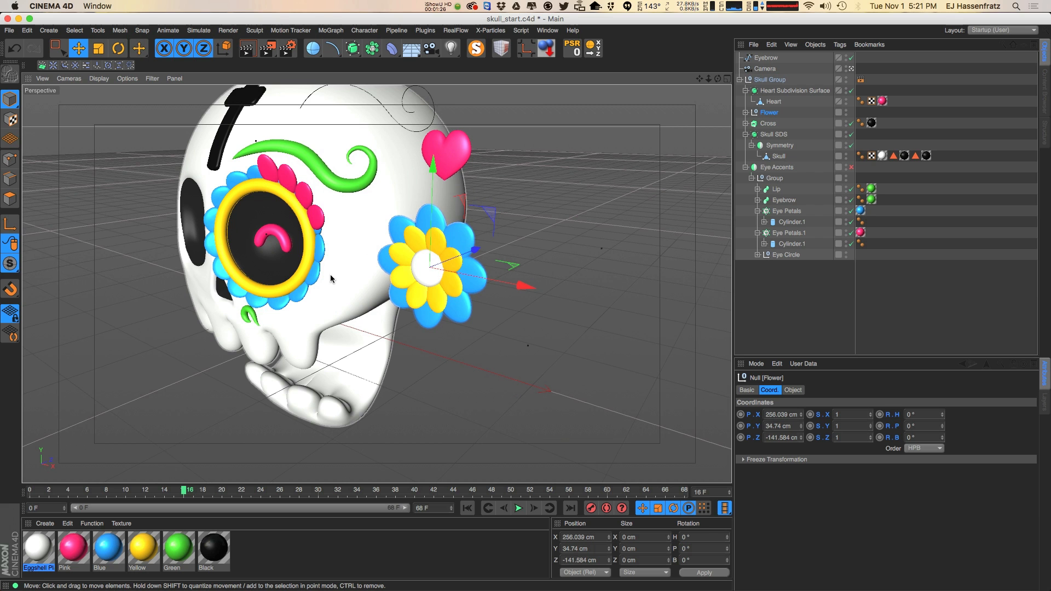
pyautogui.keyDown('alt'); pyautogui.moveTo(437, 265); pyautogui.dragTo(509, 260); pyautogui.keyUp('alt')
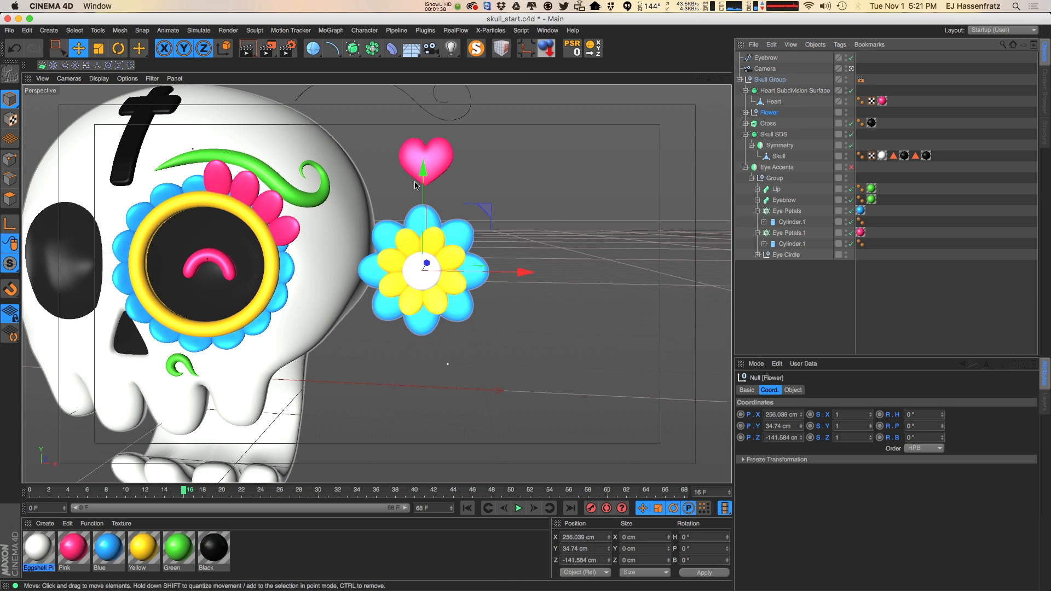
pyautogui.rightClick(775, 114)
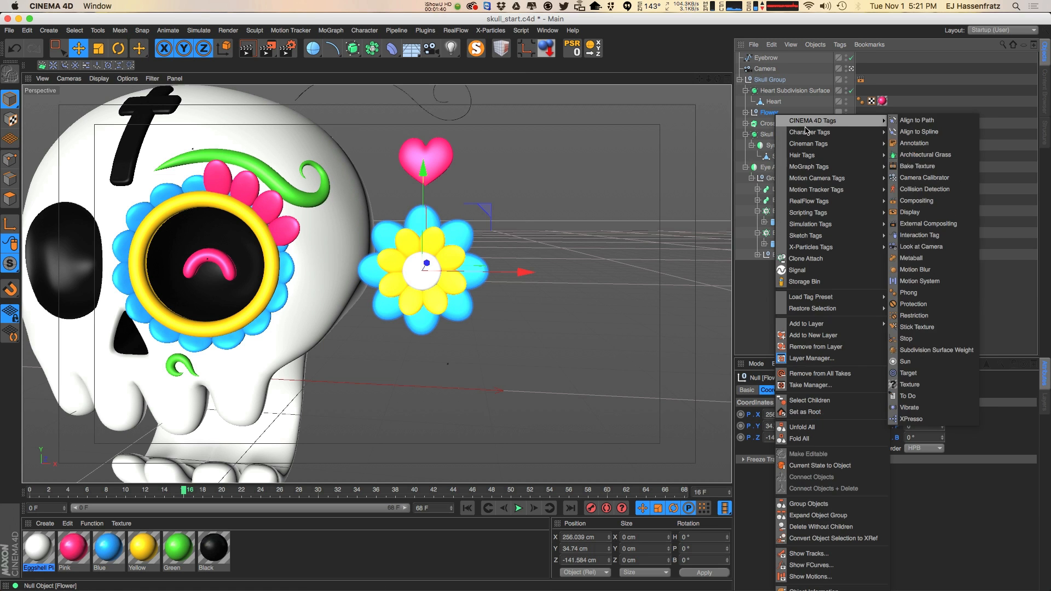
pyautogui.moveTo(804, 132)
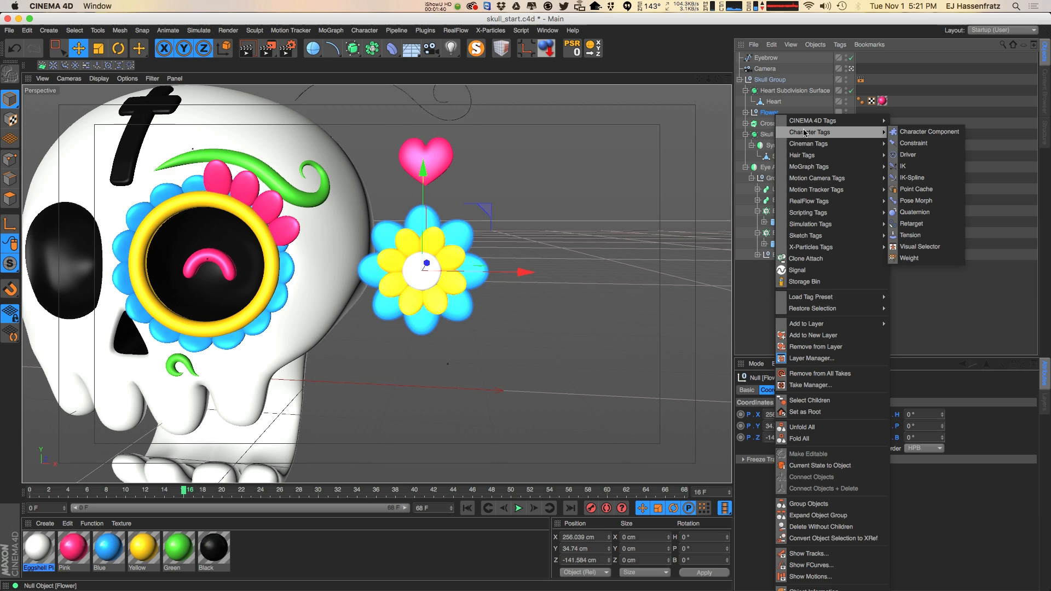
pyautogui.click(919, 143)
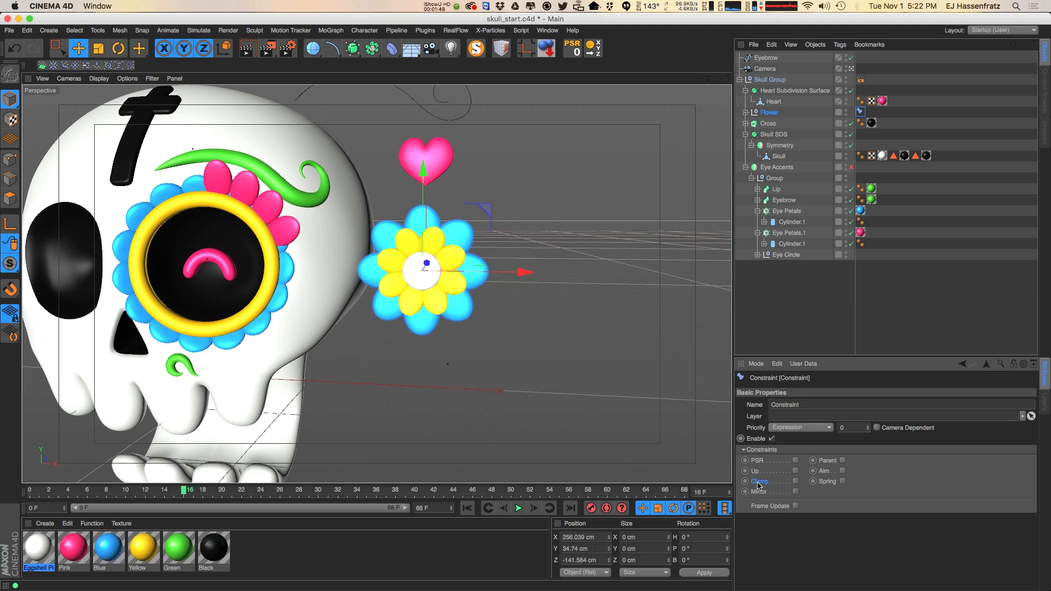
pyautogui.click(796, 481)
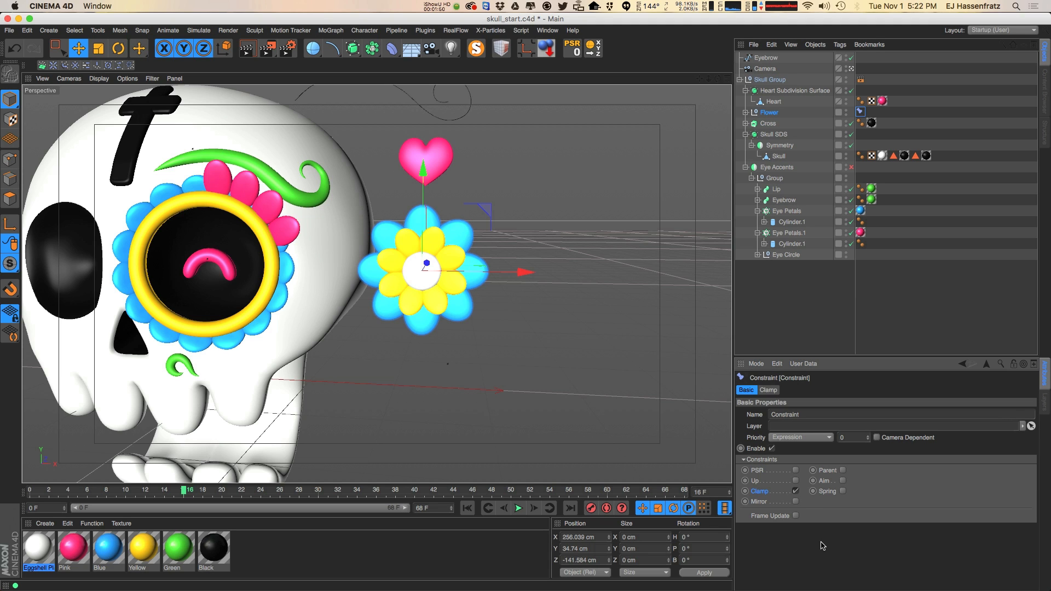
pyautogui.click(769, 390)
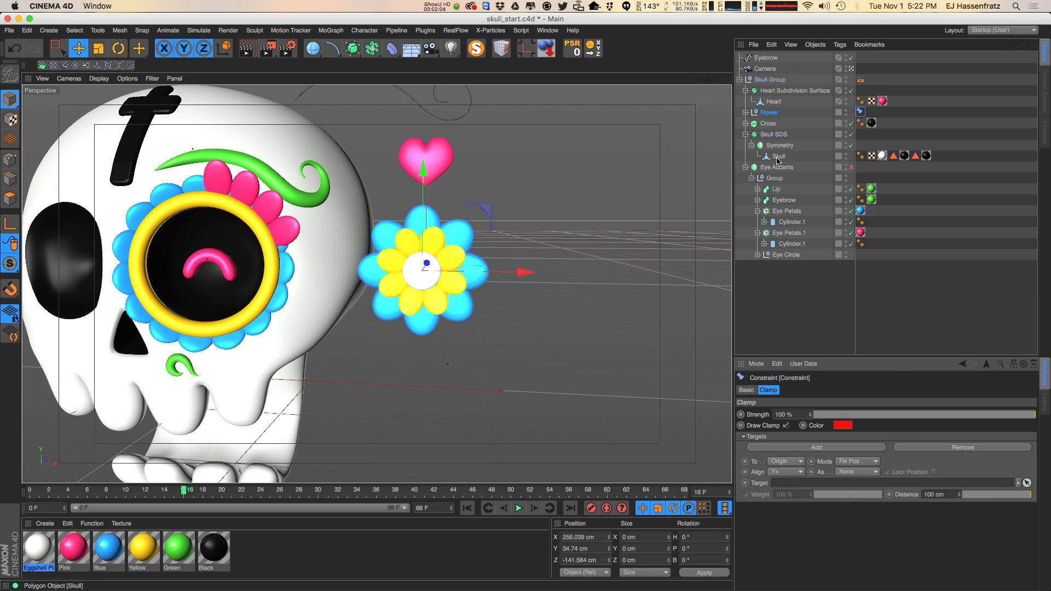
# Step: Switch the skull's Symmetry and Skull SDS generators off and back on to compare the base mesh with the smoothed model
pyautogui.click(771, 135)
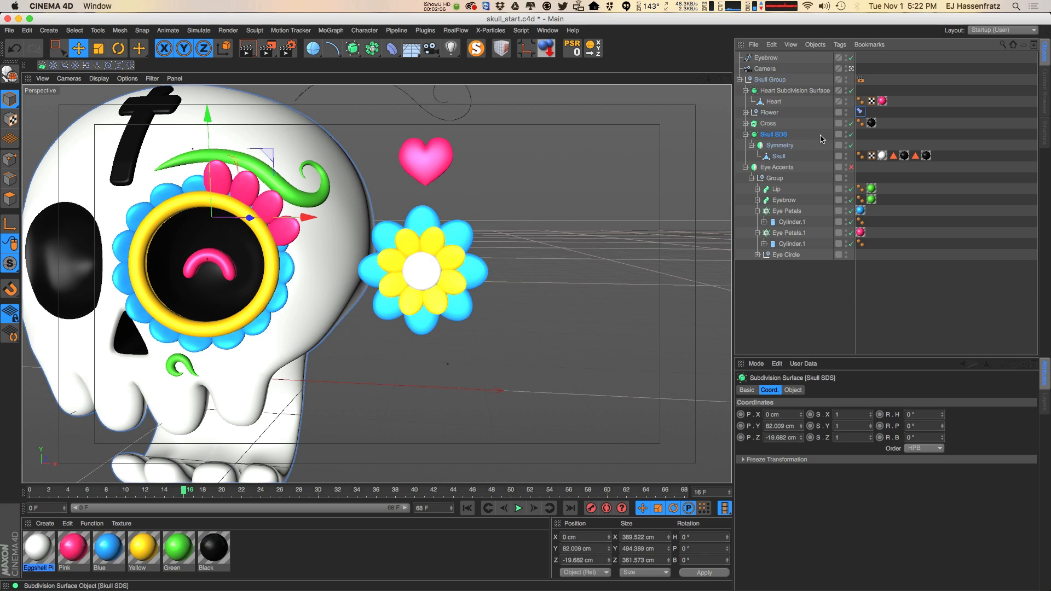
pyautogui.click(850, 145)
pyautogui.click(851, 146)
pyautogui.click(851, 146)
pyautogui.click(850, 145)
pyautogui.click(851, 145)
pyautogui.click(850, 146)
pyautogui.keyDown('alt'); pyautogui.moveTo(475, 237); pyautogui.dragTo(535, 229, button='middle'); pyautogui.keyUp('alt')
pyautogui.click(778, 157)
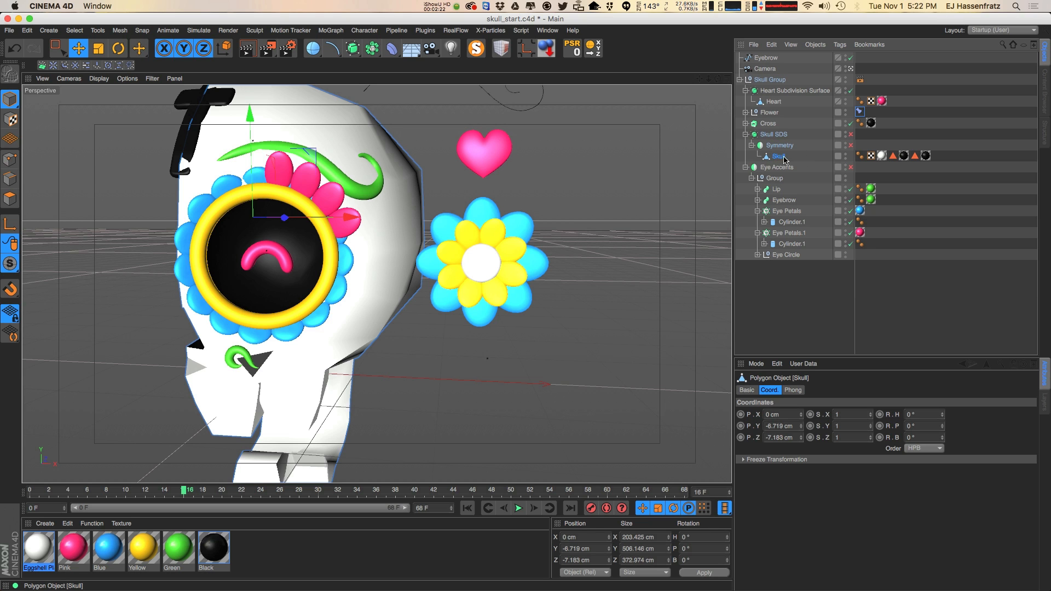
pyautogui.click(850, 145)
pyautogui.click(850, 134)
pyautogui.click(775, 134)
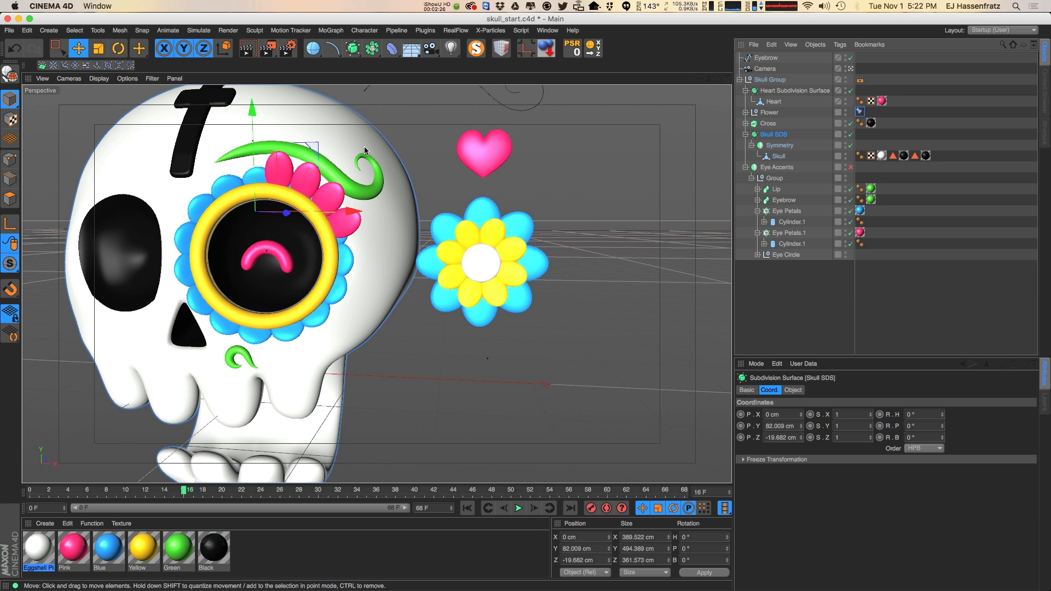
# Step: Assign Skull SDS as the target of the flower's Clamp constraint and set the distance to 0 cm
pyautogui.click(864, 114)
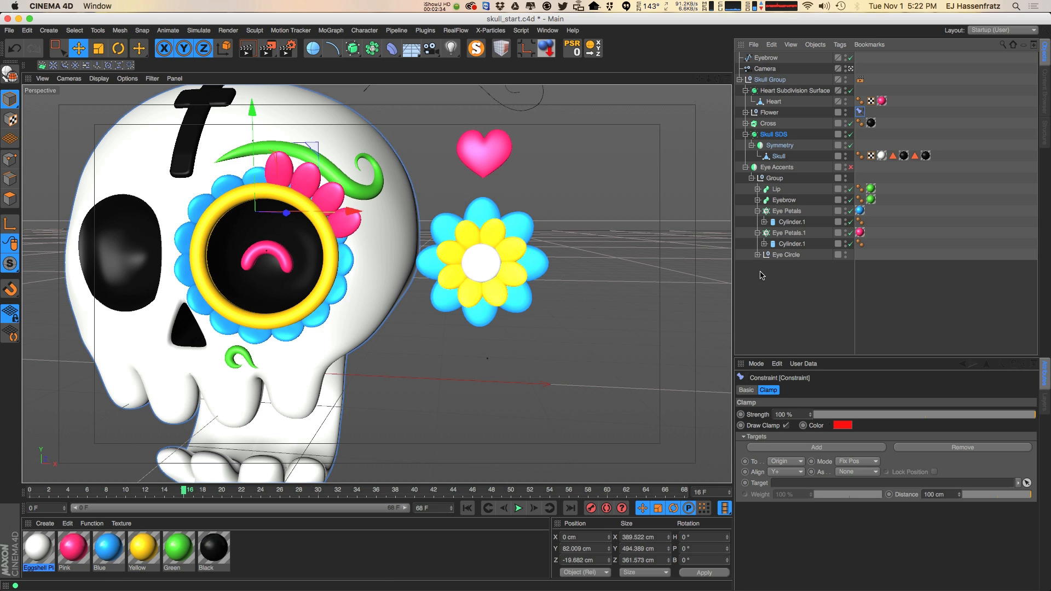
pyautogui.moveTo(779, 134); pyautogui.dragTo(805, 483)
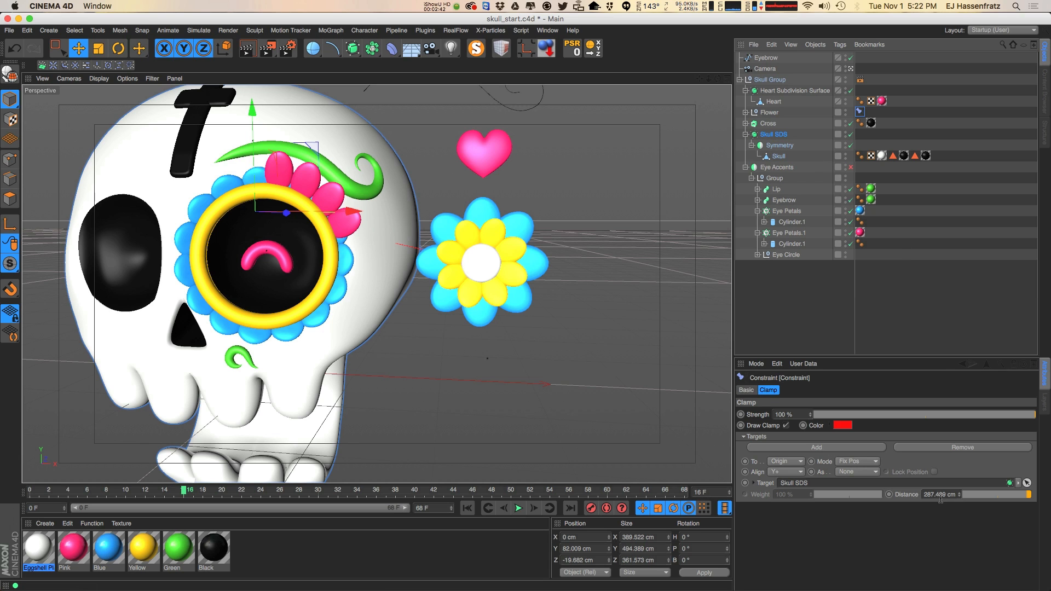
pyautogui.moveTo(965, 500); pyautogui.dragTo(879, 528)
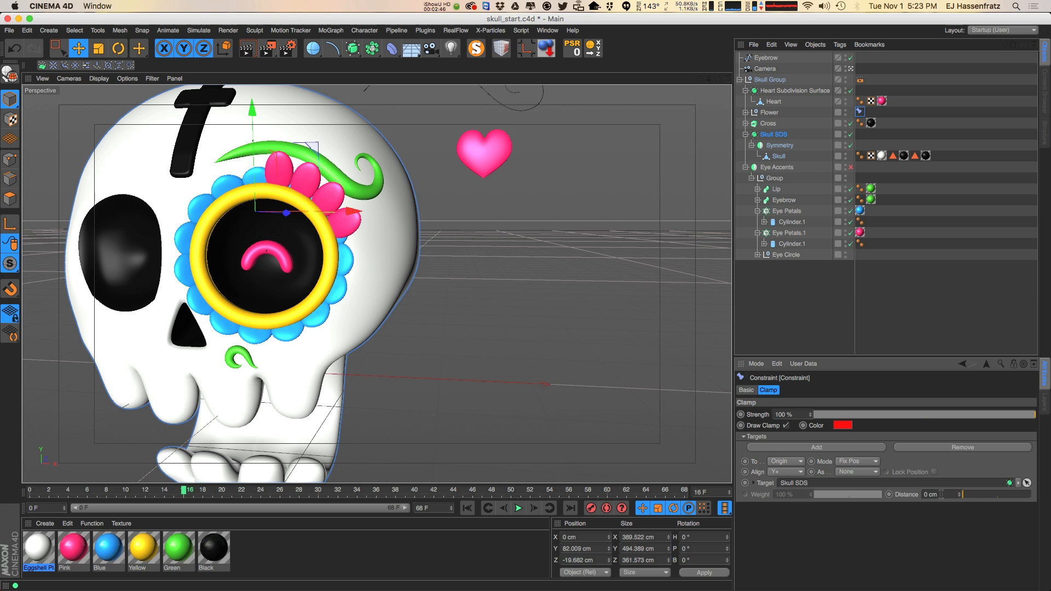
# Step: Disable the skull's Symmetry generator and inspect where the clamped flower sits inside the half skull
pyautogui.keyDown('alt'); pyautogui.moveTo(632, 409); pyautogui.dragTo(344, 312); pyautogui.keyUp('alt')
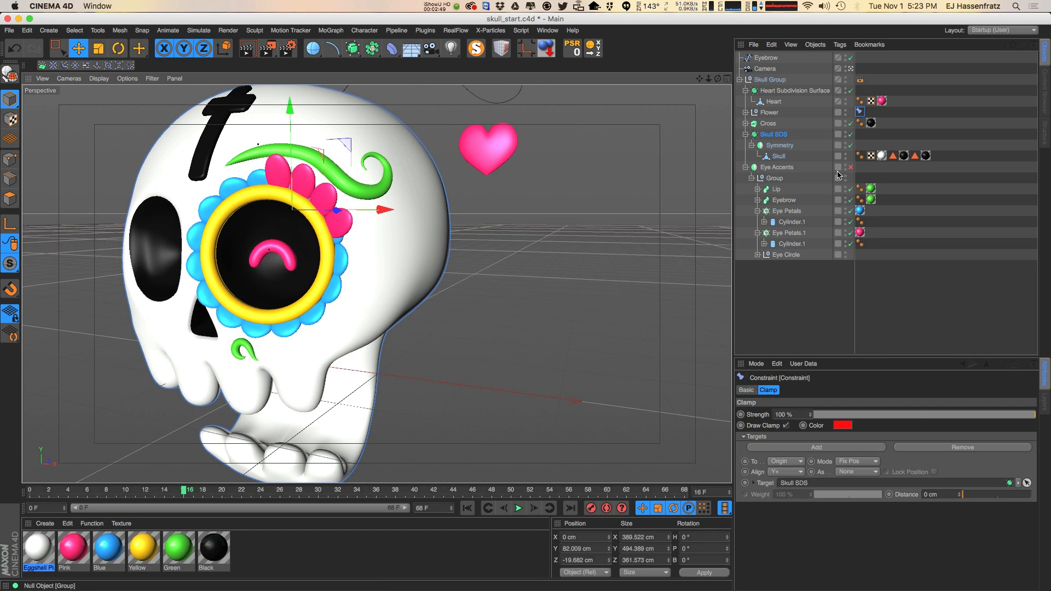
pyautogui.click(850, 145)
pyautogui.keyDown('alt'); pyautogui.moveTo(246, 241); pyautogui.dragTo(397, 241); pyautogui.keyUp('alt')
pyautogui.keyDown('alt'); pyautogui.moveTo(327, 234); pyautogui.dragTo(360, 247); pyautogui.keyUp('alt')
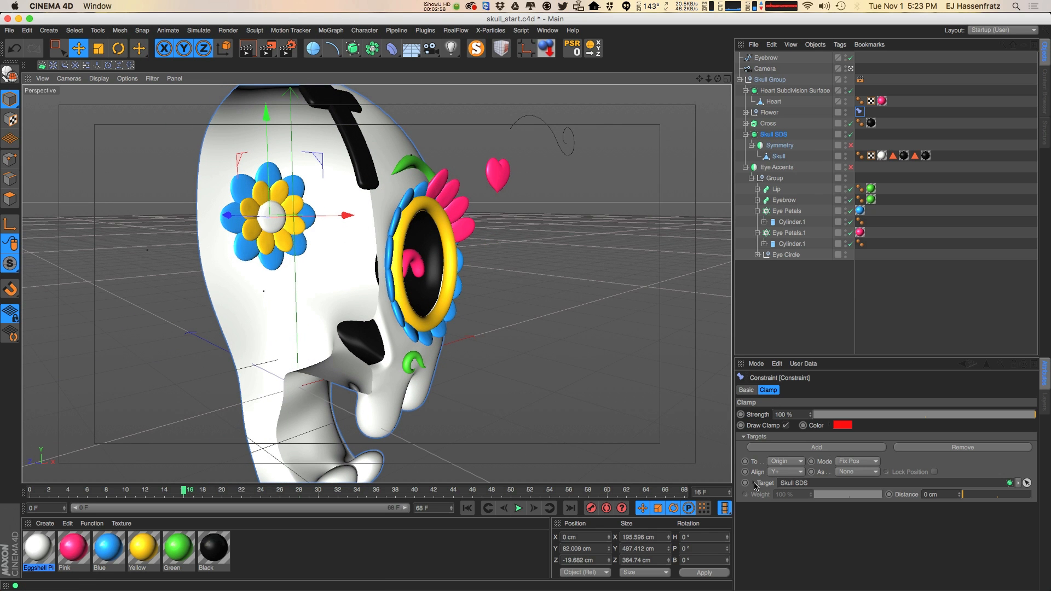
pyautogui.keyDown('alt'); pyautogui.moveTo(236, 211); pyautogui.dragTo(261, 226); pyautogui.keyUp('alt')
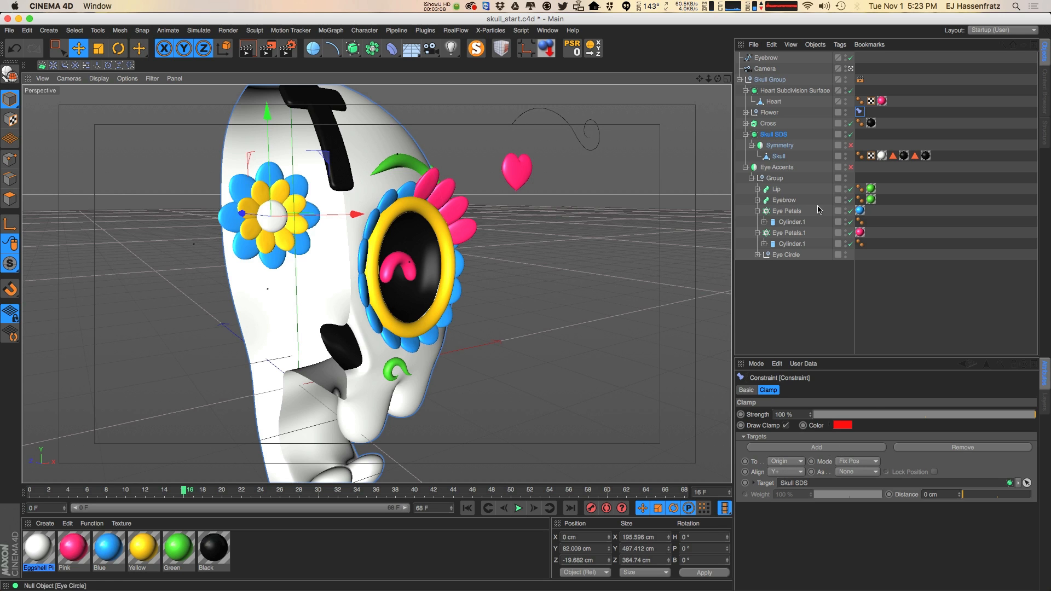
# Step: Collapse the Heart Subdivision Surface hierarchy and set the flower's Clamp constraint to attach to the target's Surface
pyautogui.click(780, 139)
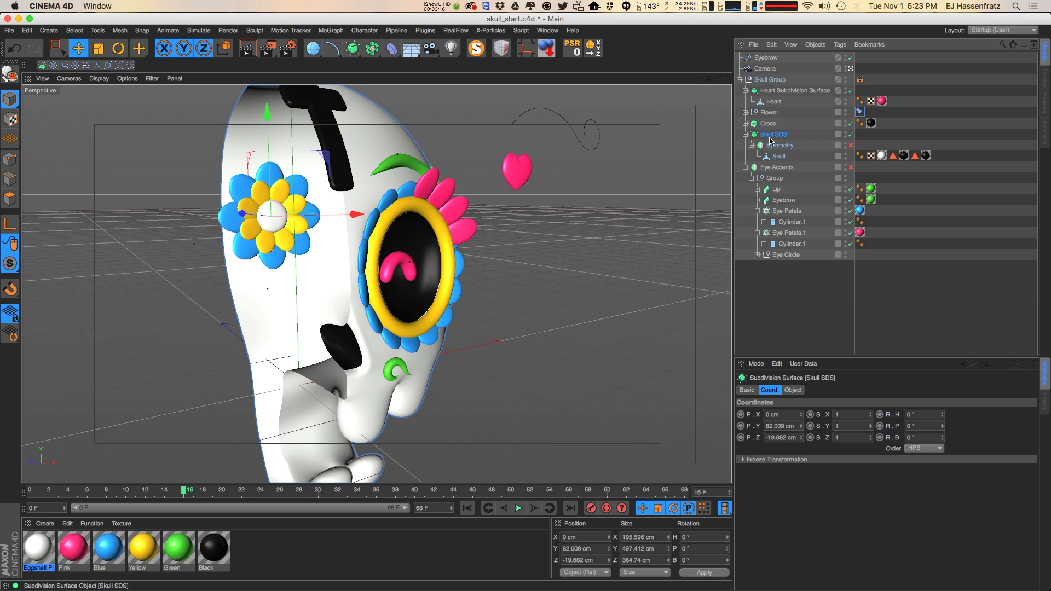
pyautogui.click(771, 90)
pyautogui.click(860, 111)
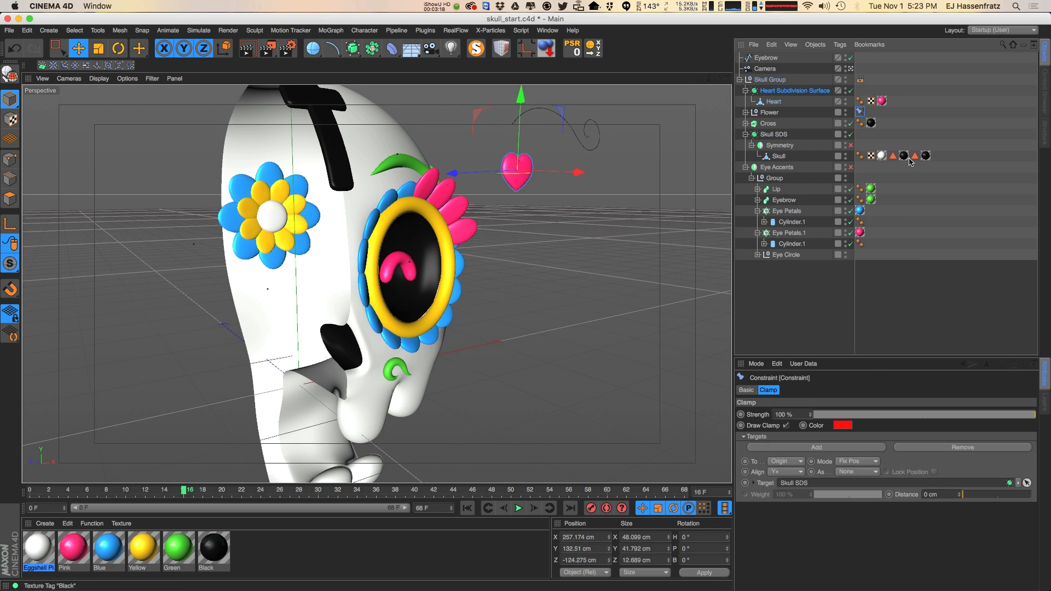
pyautogui.click(745, 91)
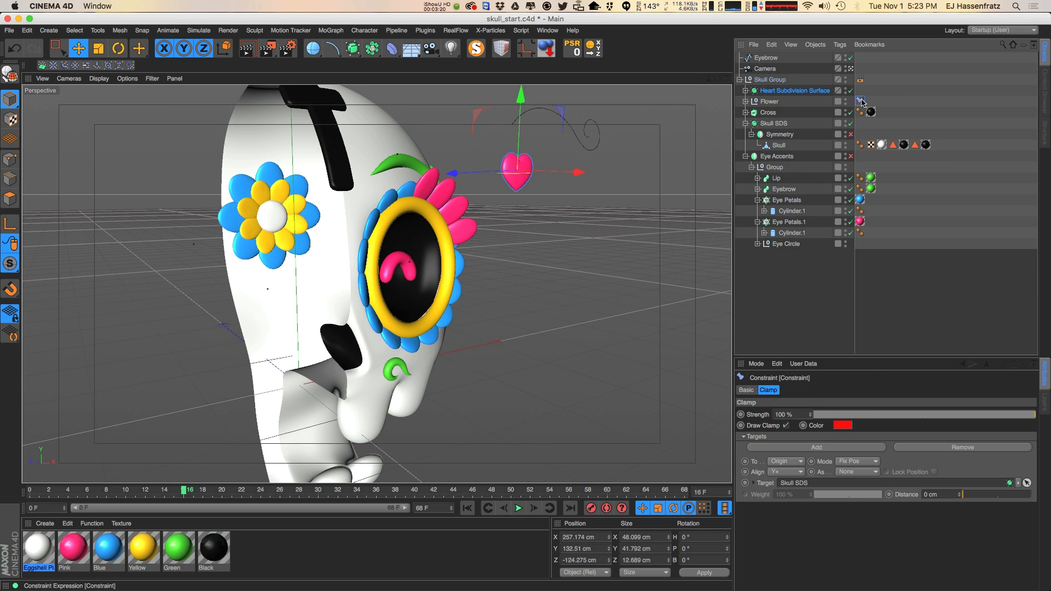
pyautogui.click(787, 462)
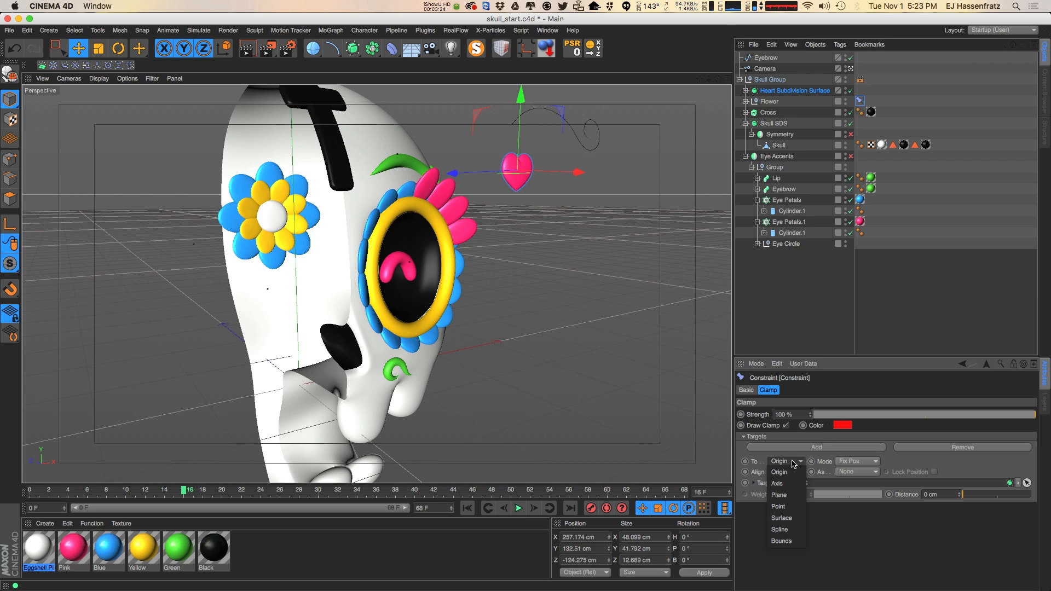
pyautogui.click(792, 518)
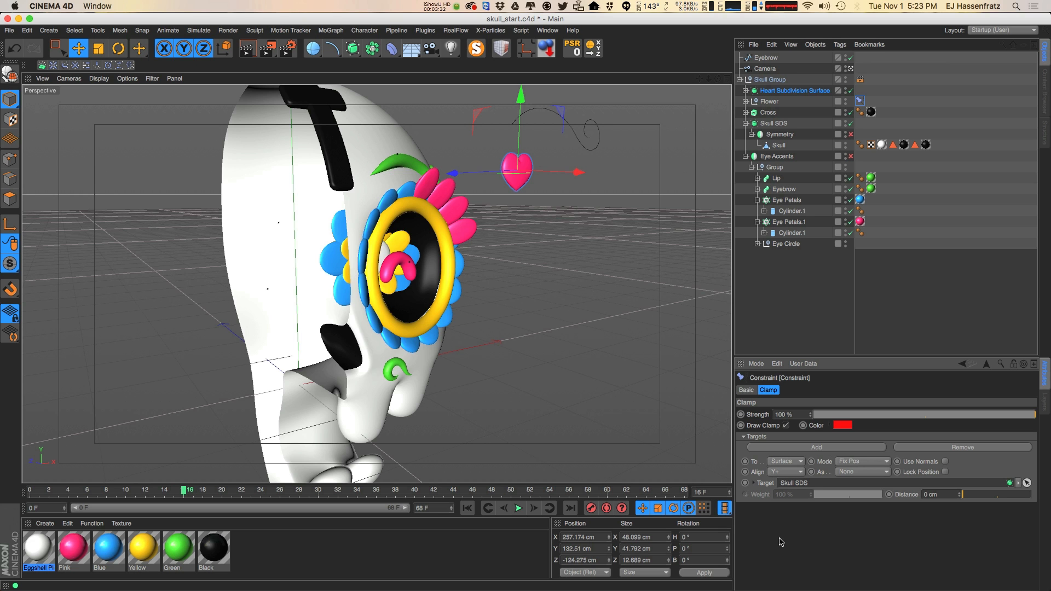
pyautogui.keyDown('alt'); pyautogui.moveTo(416, 274); pyautogui.dragTo(322, 293); pyautogui.keyUp('alt')
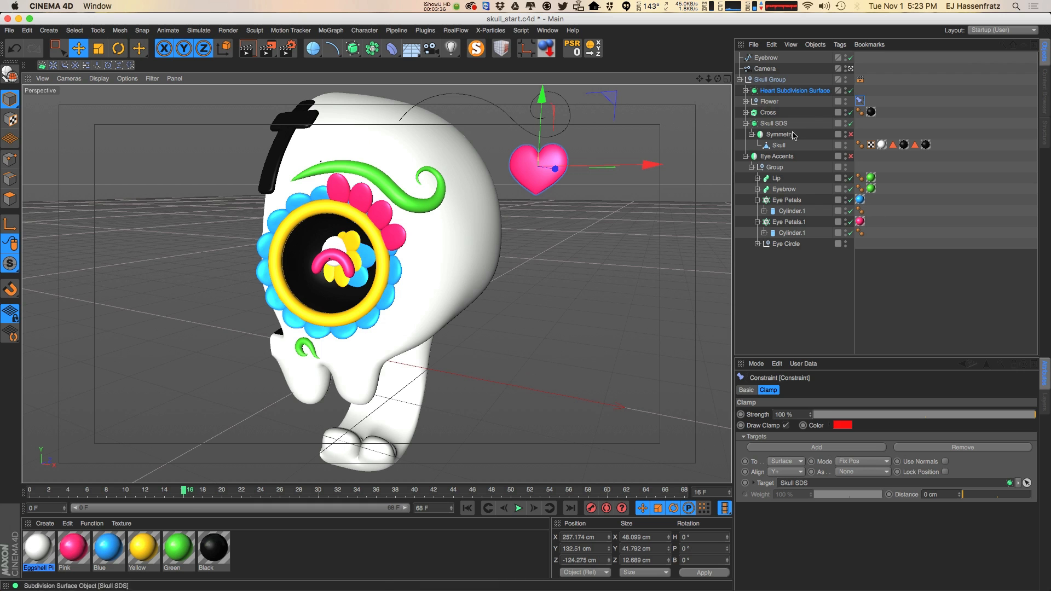
# Step: Move the Flower group along the skull's surface to the side of the head, at about X 177, Y 91, Z -82 cm
pyautogui.click(769, 102)
pyautogui.keyDown('alt'); pyautogui.moveTo(422, 262); pyautogui.dragTo(546, 82); pyautogui.keyUp('alt')
pyautogui.keyDown('alt'); pyautogui.moveTo(424, 212); pyautogui.dragTo(324, 235, button='middle'); pyautogui.keyUp('alt')
pyautogui.keyDown('alt'); pyautogui.moveTo(324, 236); pyautogui.dragTo(377, 247); pyautogui.keyUp('alt')
pyautogui.moveTo(368, 189); pyautogui.dragTo(410, 246)
pyautogui.keyDown('alt'); pyautogui.moveTo(411, 246); pyautogui.dragTo(344, 299); pyautogui.keyUp('alt')
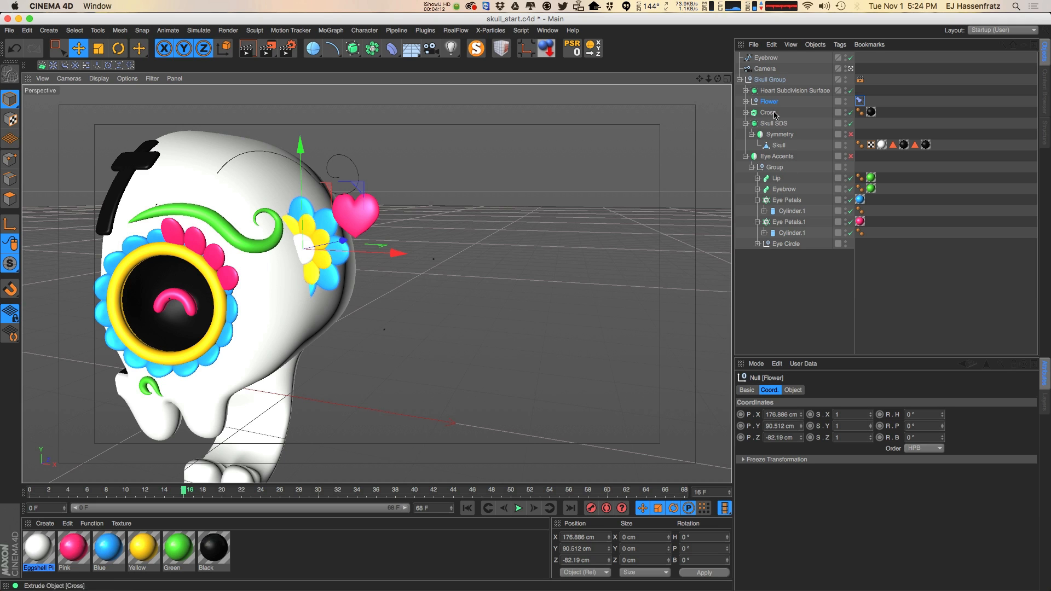
# Step: Set the clamp's As option to Phong Normal and slide the flower around the side of the skull to about X 189, Y 85, Z -44 cm
pyautogui.click(859, 101)
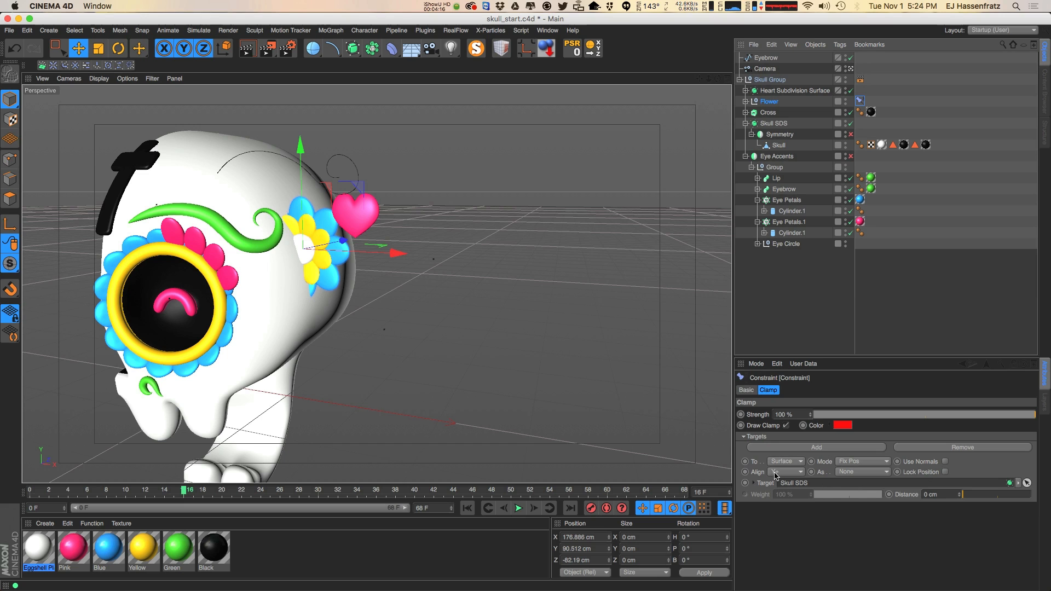
pyautogui.click(852, 472)
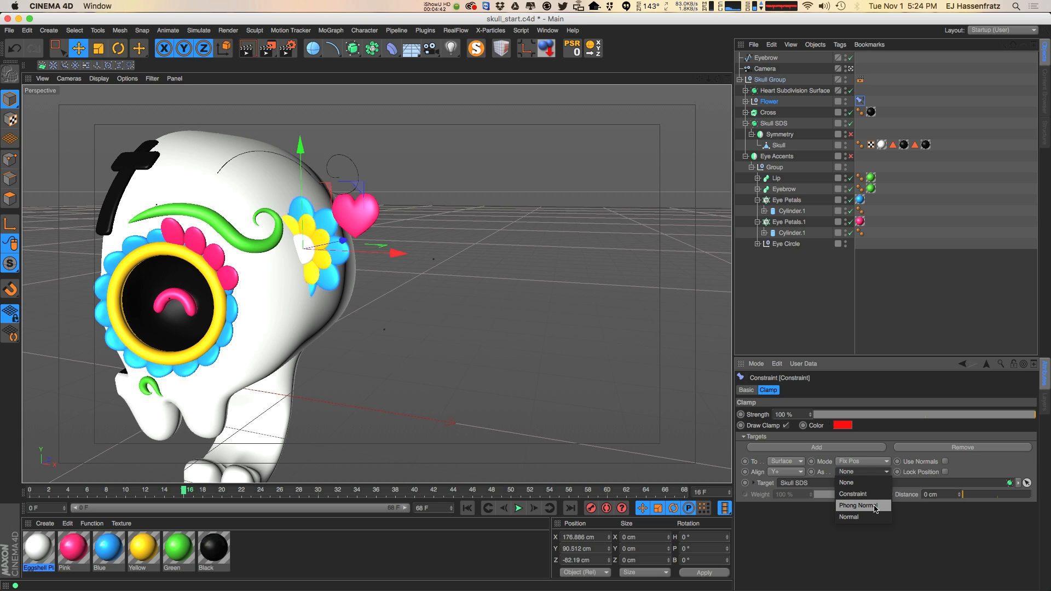
pyautogui.click(875, 506)
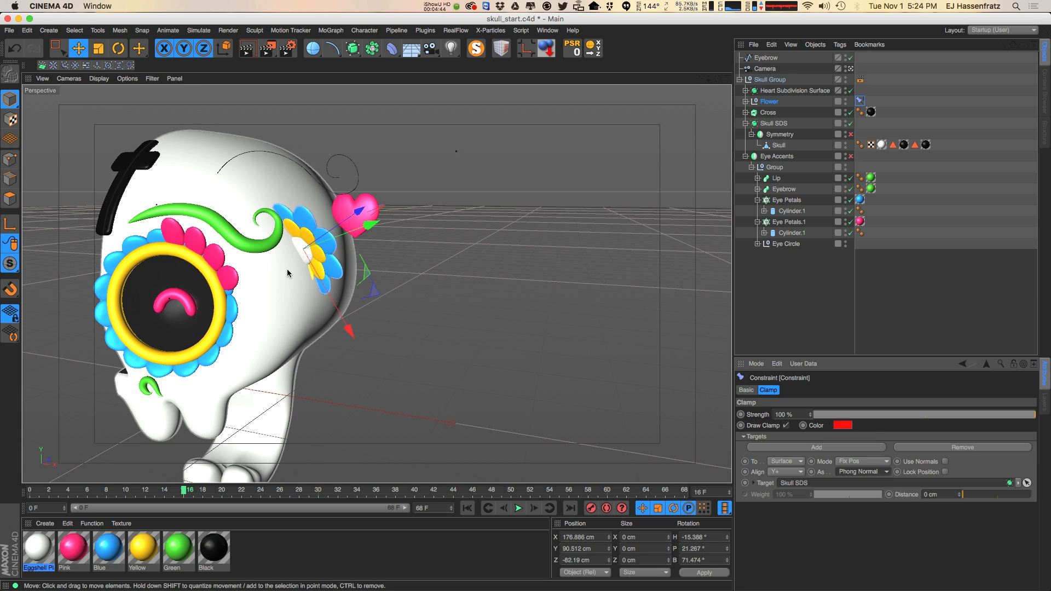
pyautogui.keyDown('alt'); pyautogui.moveTo(347, 304); pyautogui.dragTo(441, 206); pyautogui.keyUp('alt')
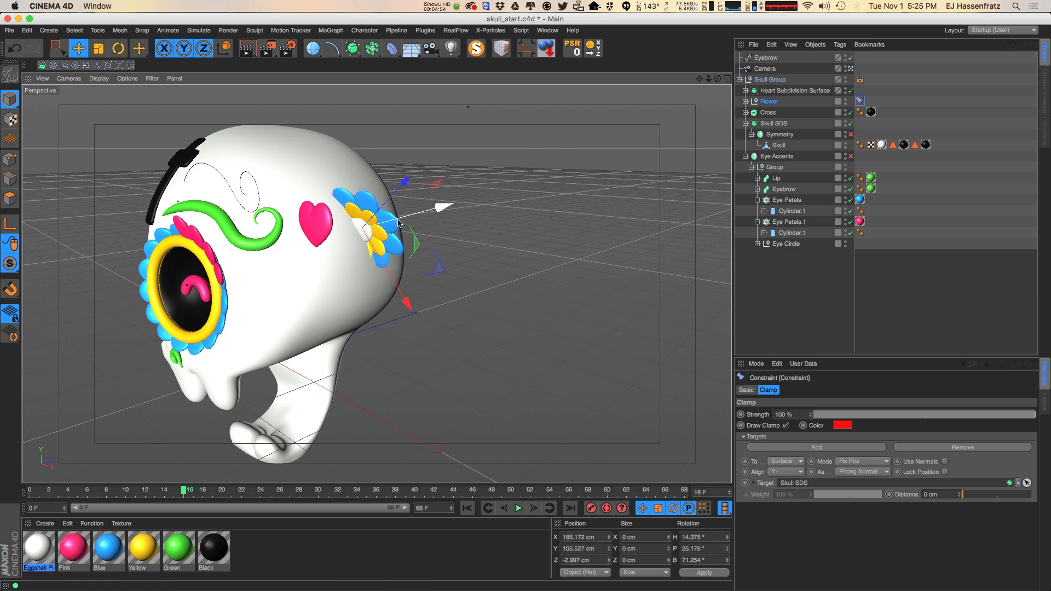
pyautogui.keyDown('alt'); pyautogui.moveTo(337, 304); pyautogui.dragTo(513, 397); pyautogui.keyUp('alt')
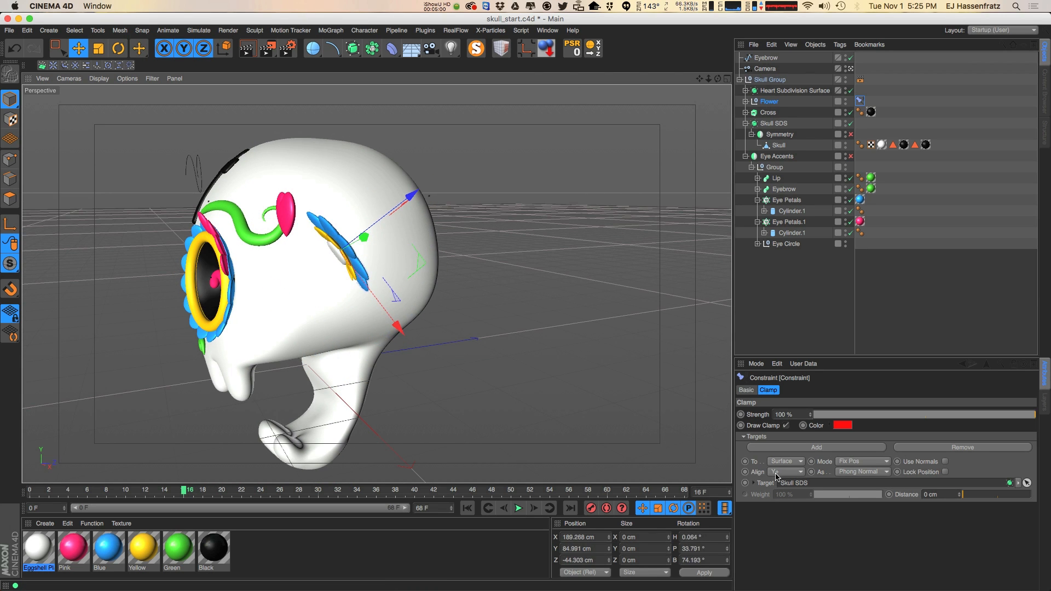
pyautogui.keyDown('alt'); pyautogui.moveTo(382, 312); pyautogui.dragTo(415, 312); pyautogui.keyUp('alt')
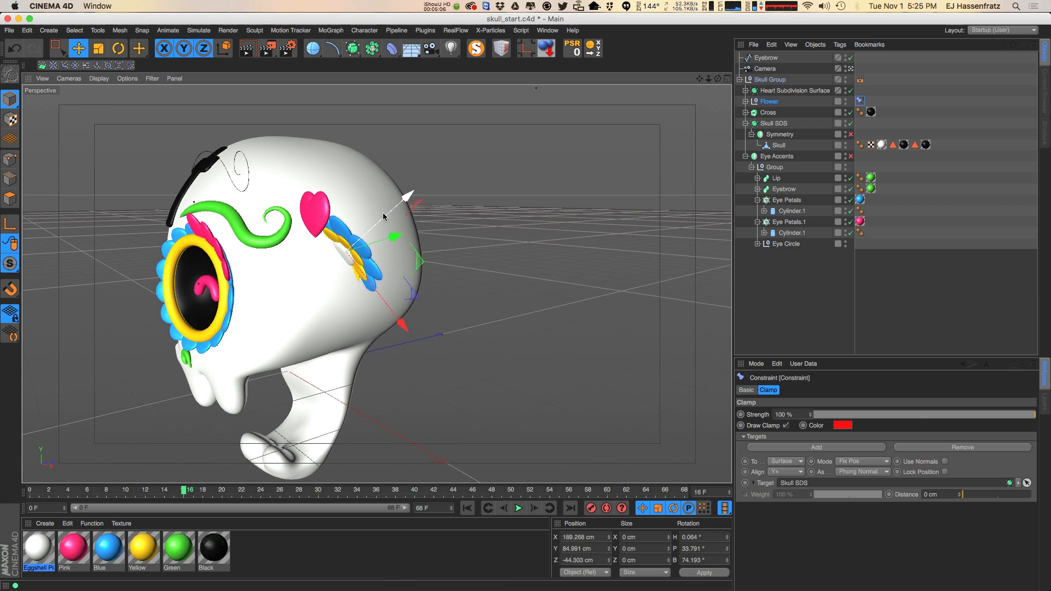
pyautogui.moveTo(355, 242)
pyautogui.keyDown('alt'); pyautogui.mouseDown()
pyautogui.moveTo(383, 233)
pyautogui.moveTo(370, 224)
pyautogui.moveTo(337, 251)
pyautogui.mouseUp(); pyautogui.keyUp('alt')
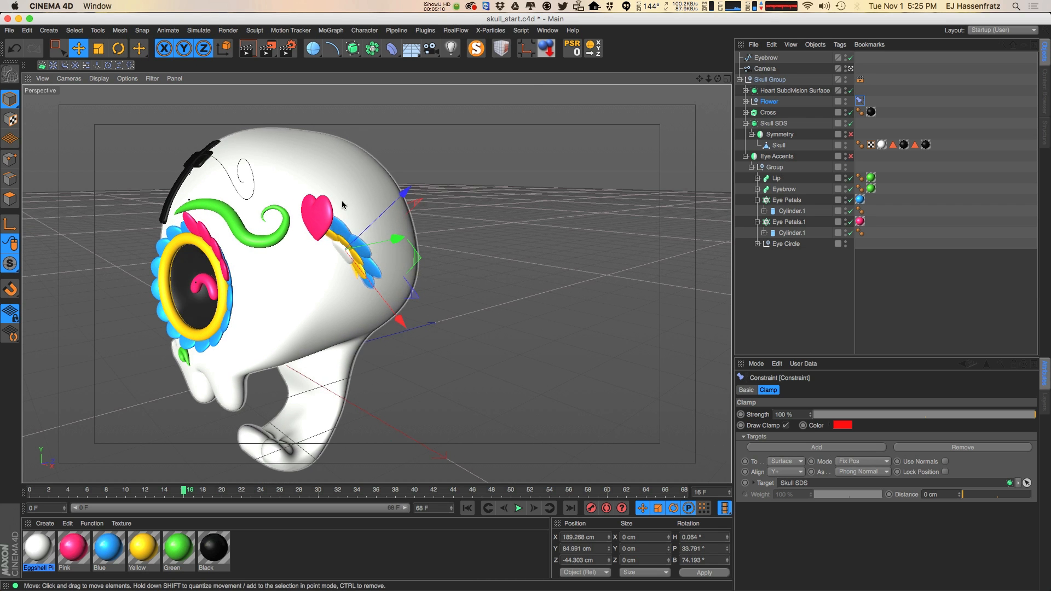
# Step: Try Z+ as the clamp's Align axis and check the flower's orientation against the skull
pyautogui.click(785, 472)
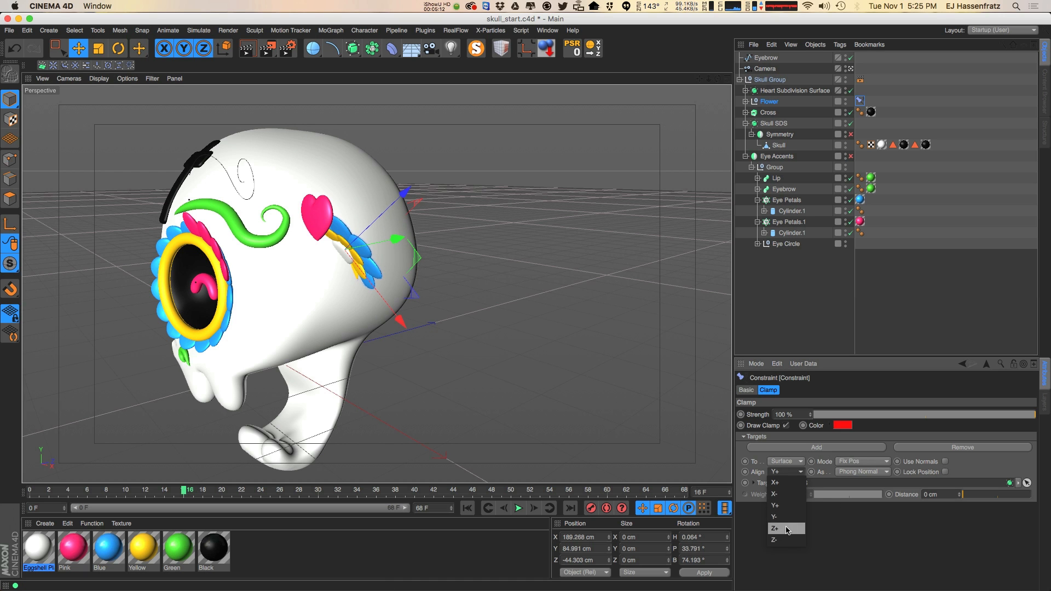
pyautogui.click(786, 529)
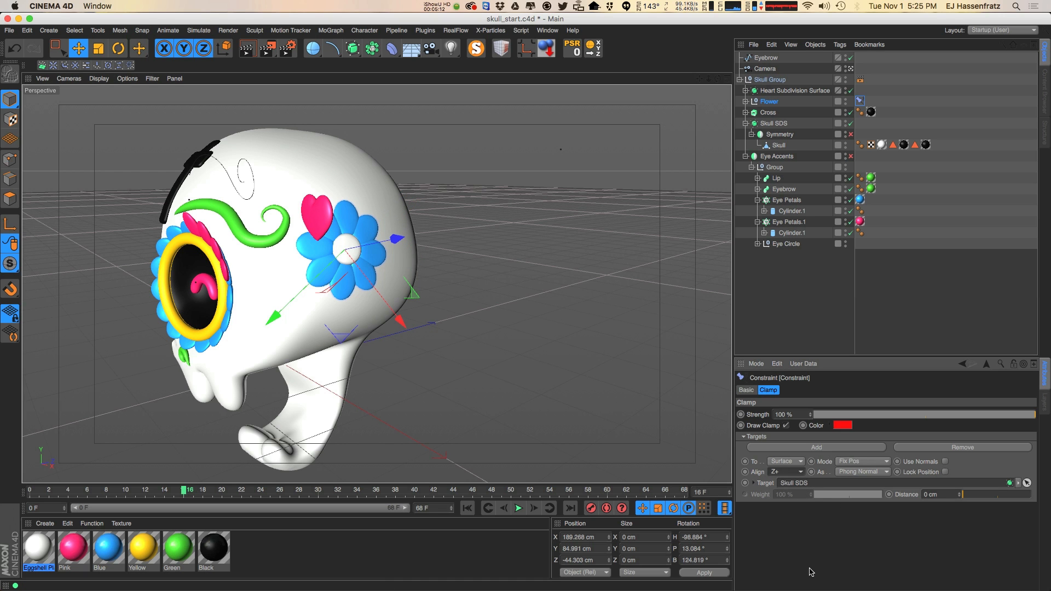
pyautogui.keyDown('alt'); pyautogui.moveTo(326, 267); pyautogui.dragTo(410, 254); pyautogui.keyUp('alt')
pyautogui.keyDown('alt'); pyautogui.moveTo(343, 289); pyautogui.dragTo(306, 301); pyautogui.keyUp('alt')
# Step: Set the clamp's Align axis to Z- and slide the flower along the skull to about X 190, Y 60, Z -66 cm
pyautogui.click(785, 471)
pyautogui.click(775, 537)
pyautogui.keyDown('alt'); pyautogui.moveTo(416, 274); pyautogui.dragTo(352, 324); pyautogui.keyUp('alt')
pyautogui.moveTo(359, 330); pyautogui.dragTo(386, 334)
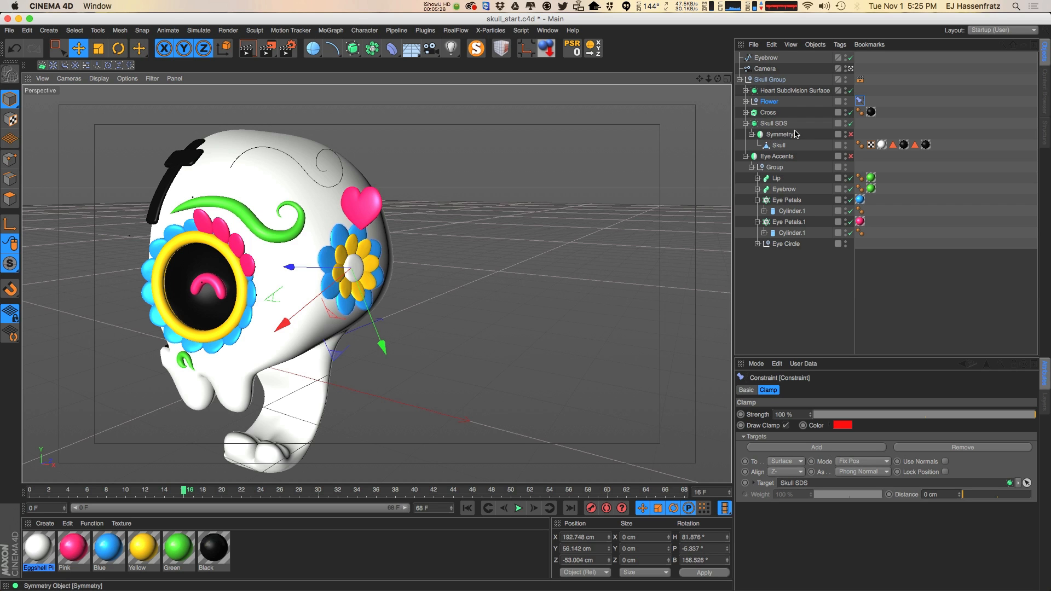
pyautogui.keyDown('alt'); pyautogui.moveTo(328, 328); pyautogui.dragTo(342, 304); pyautogui.keyUp('alt')
pyautogui.moveTo(342, 304)
pyautogui.mouseDown()
pyautogui.moveTo(328, 302)
pyautogui.moveTo(352, 300)
pyautogui.mouseUp()
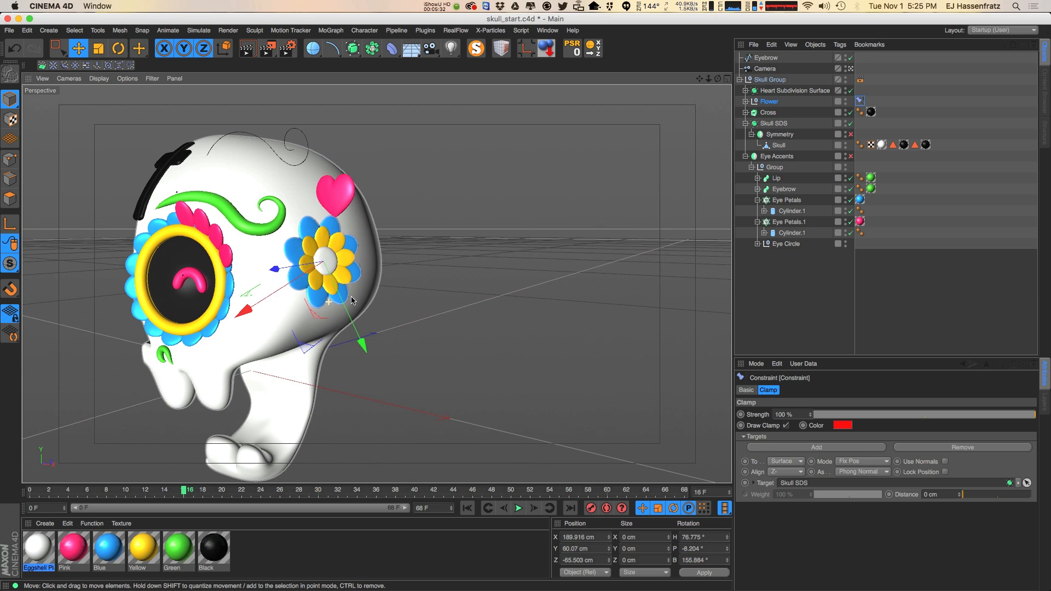
pyautogui.keyDown('alt'); pyautogui.moveTo(312, 268); pyautogui.dragTo(320, 263, button='middle'); pyautogui.keyUp('alt')
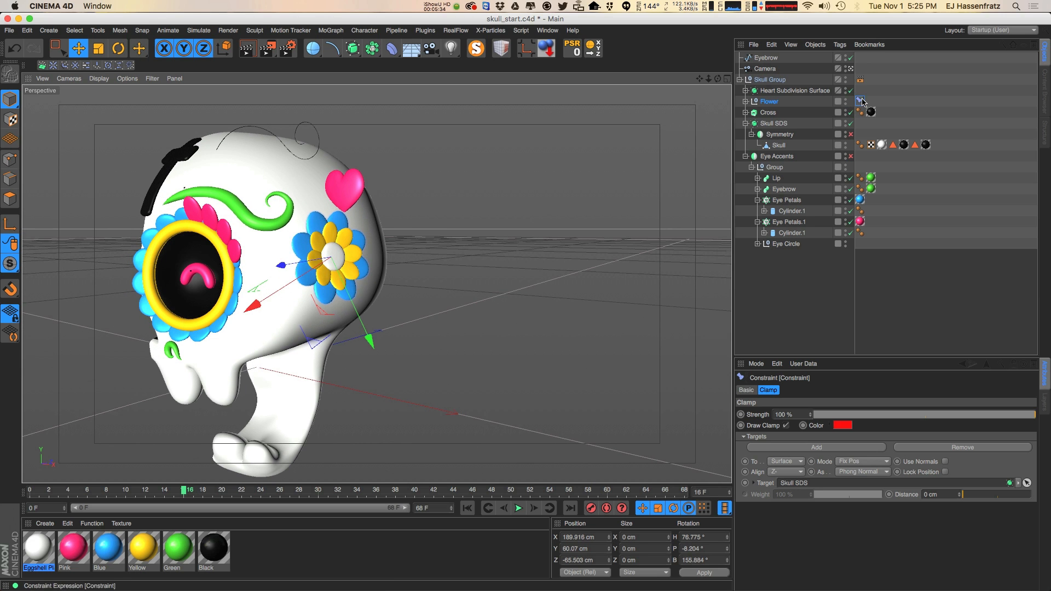
# Step: Set the flower Constraint tag's priority to Generators with a value of 157
pyautogui.click(860, 102)
pyautogui.click(749, 390)
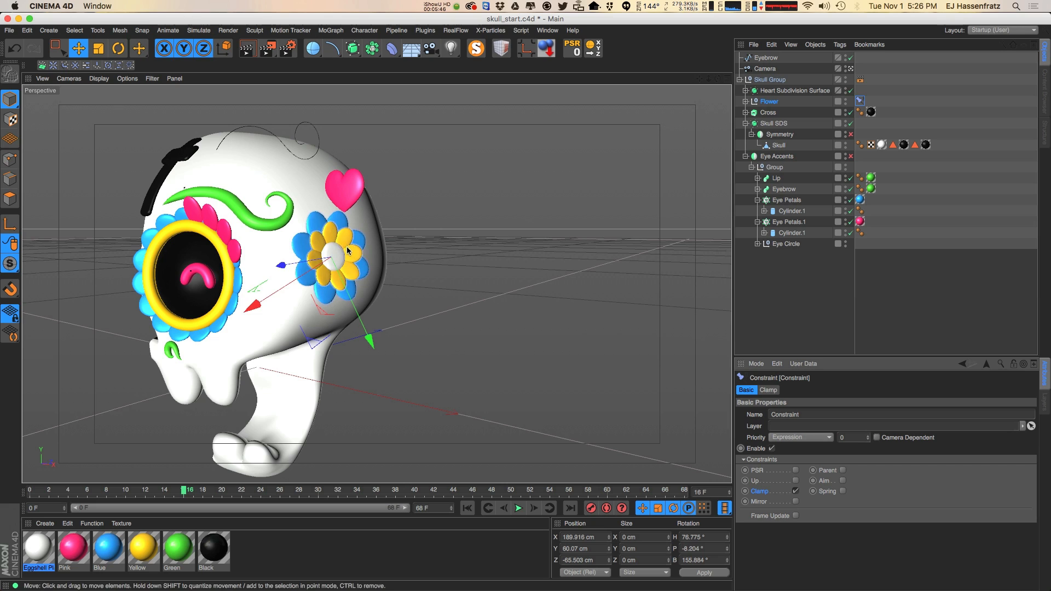
pyautogui.click(814, 442)
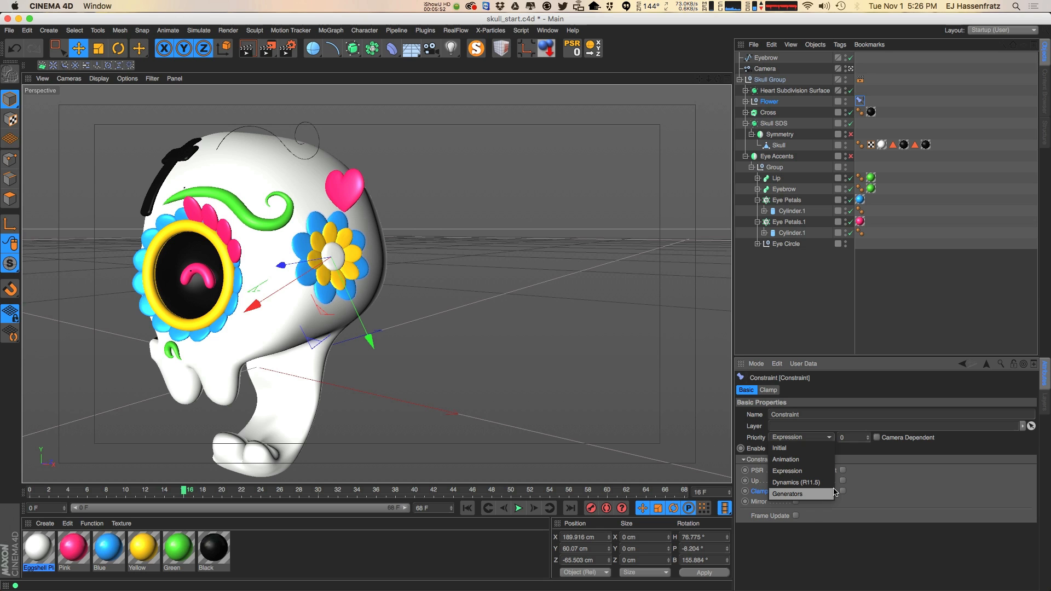
pyautogui.press('Escape')
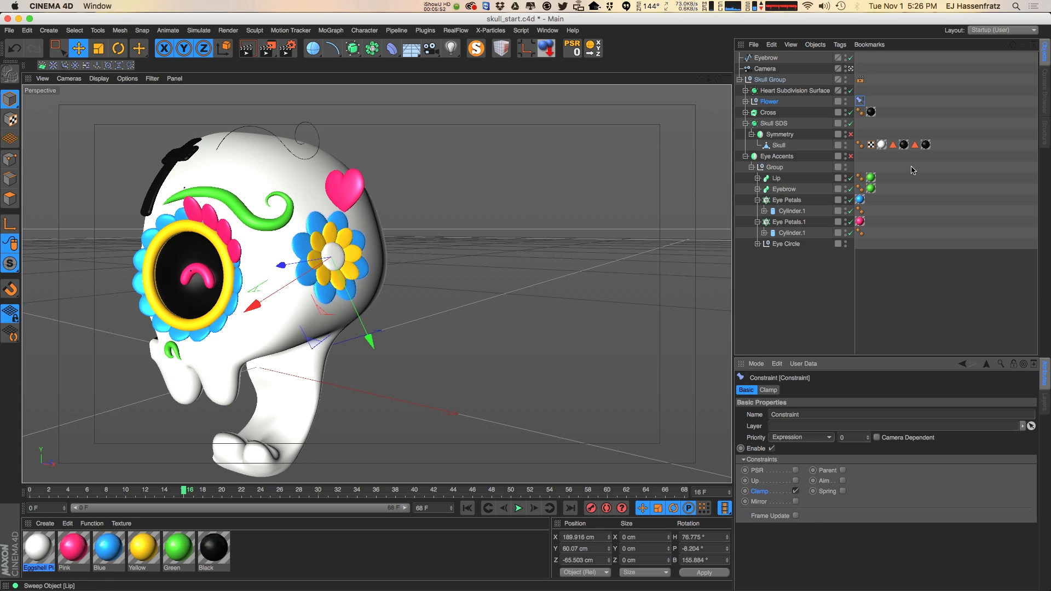
pyautogui.click(796, 438)
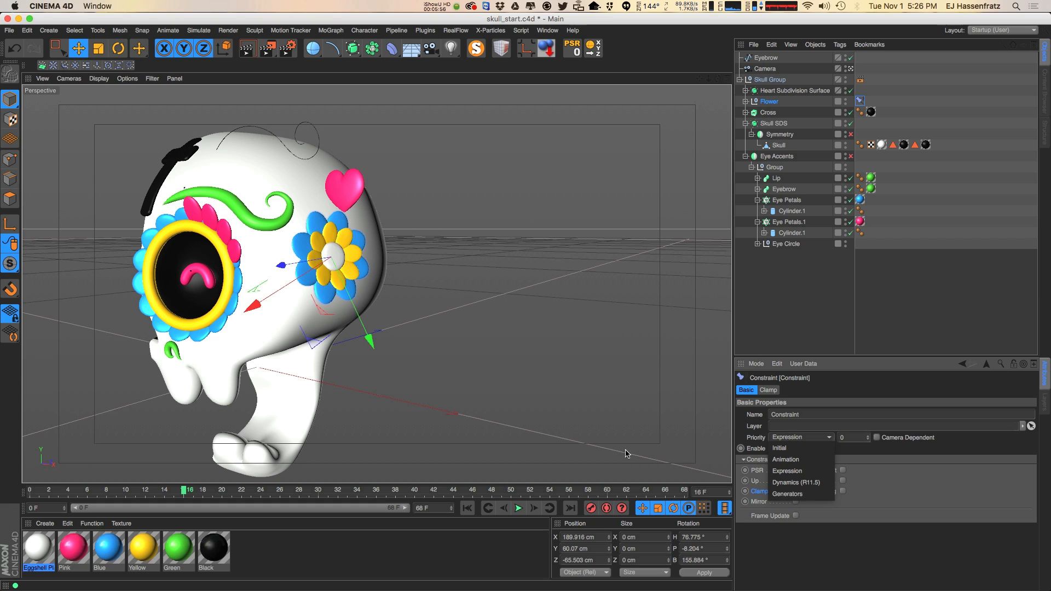
pyautogui.click(791, 494)
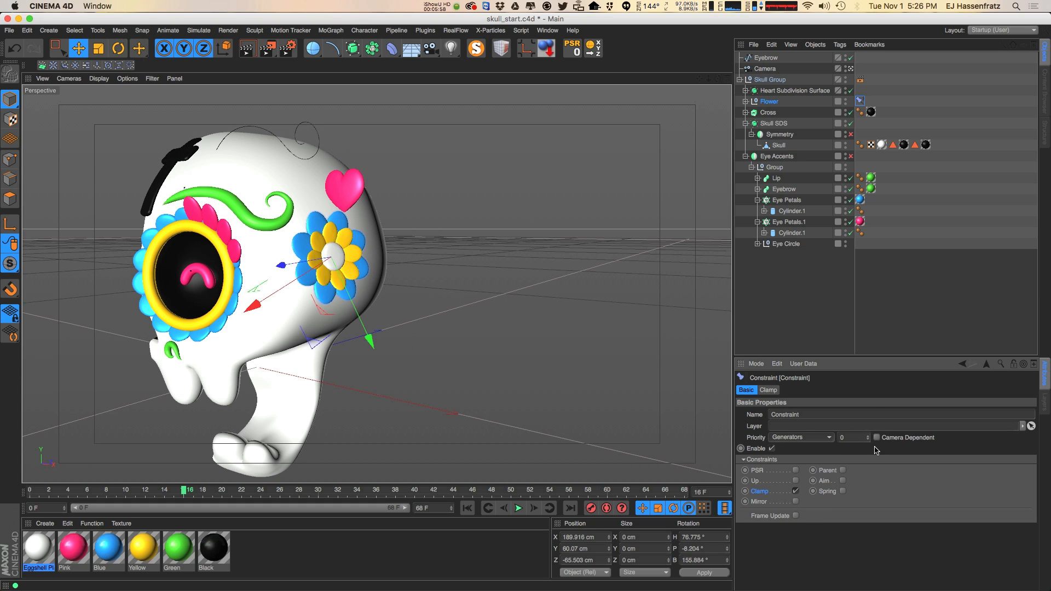
pyautogui.moveTo(869, 440); pyautogui.dragTo(873, 410)
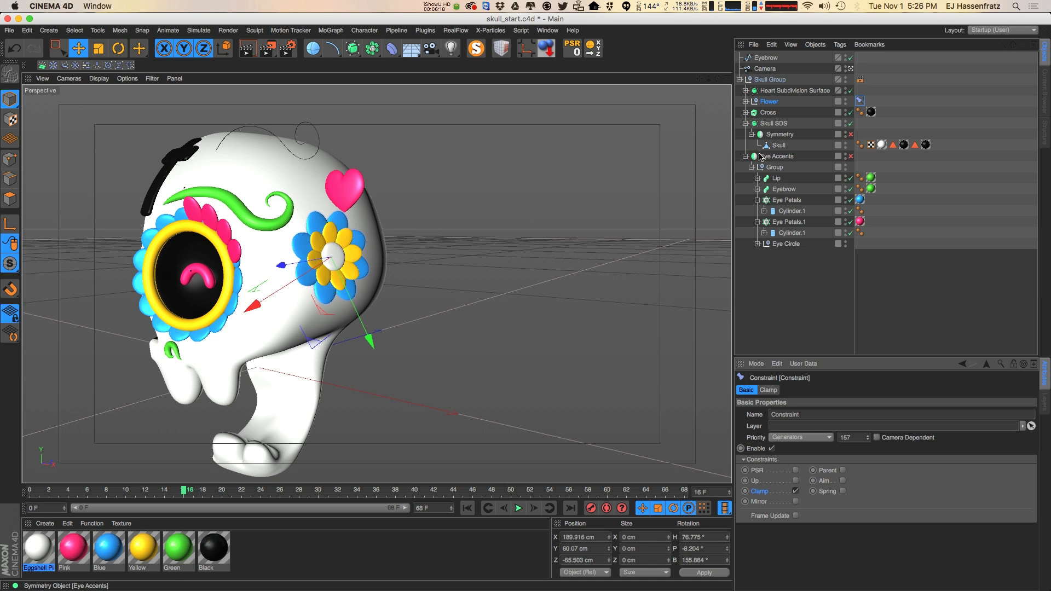
# Step: Re-enable the skull's Symmetry generator and inspect the clamped flower on the full skull
pyautogui.click(764, 137)
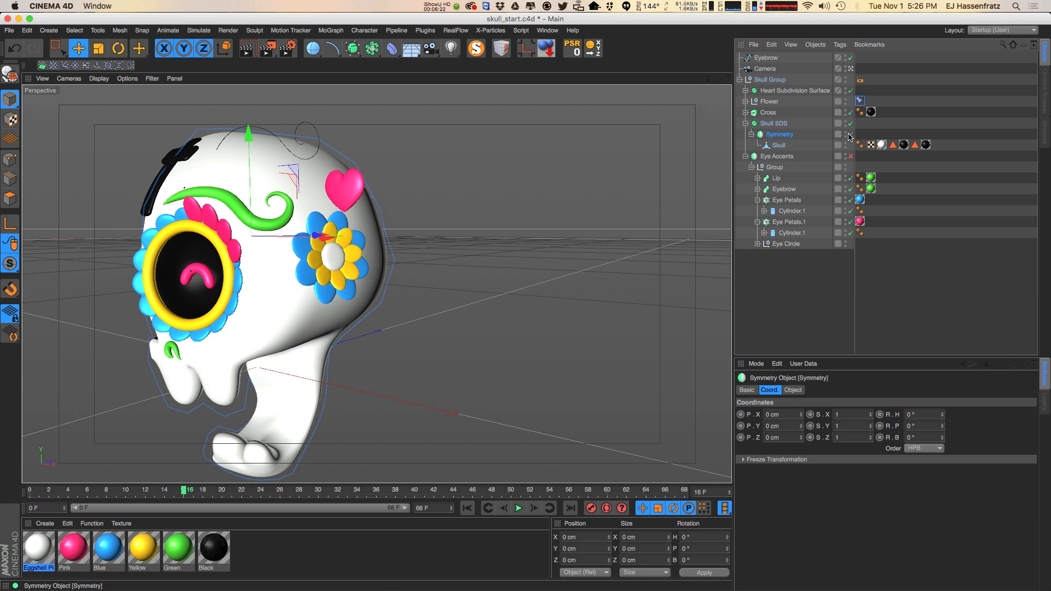
pyautogui.keyDown('alt'); pyautogui.moveTo(306, 268); pyautogui.dragTo(347, 266); pyautogui.keyUp('alt')
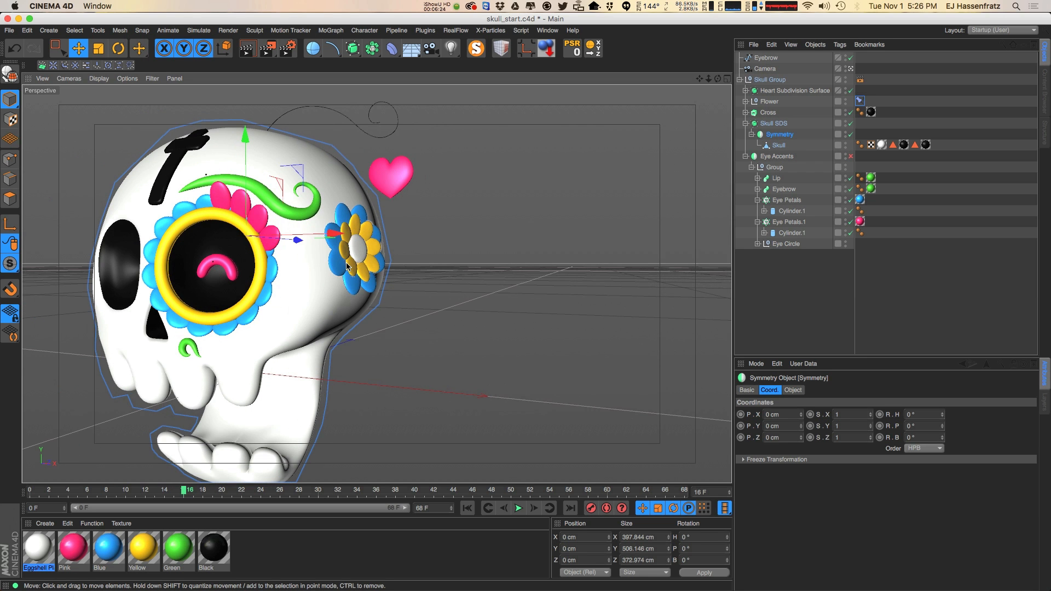
pyautogui.keyDown('alt'); pyautogui.moveTo(455, 250); pyautogui.dragTo(405, 259); pyautogui.keyUp('alt')
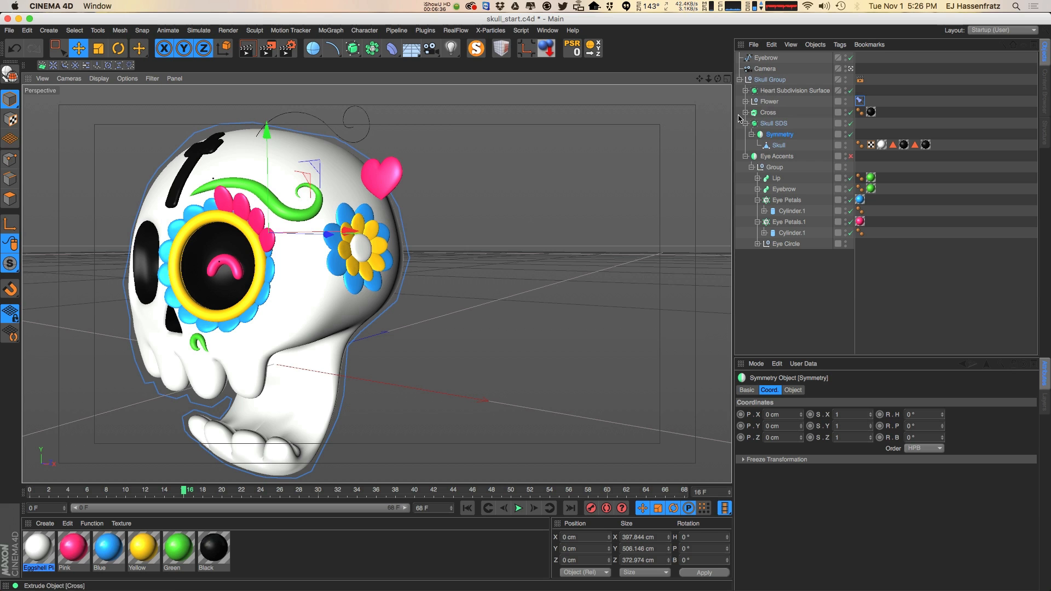
# Step: Reopen the flower's Clamp settings and move the flower up the skull above the eyebrow, to about X 103, Y 184, Z -93 cm
pyautogui.click(779, 104)
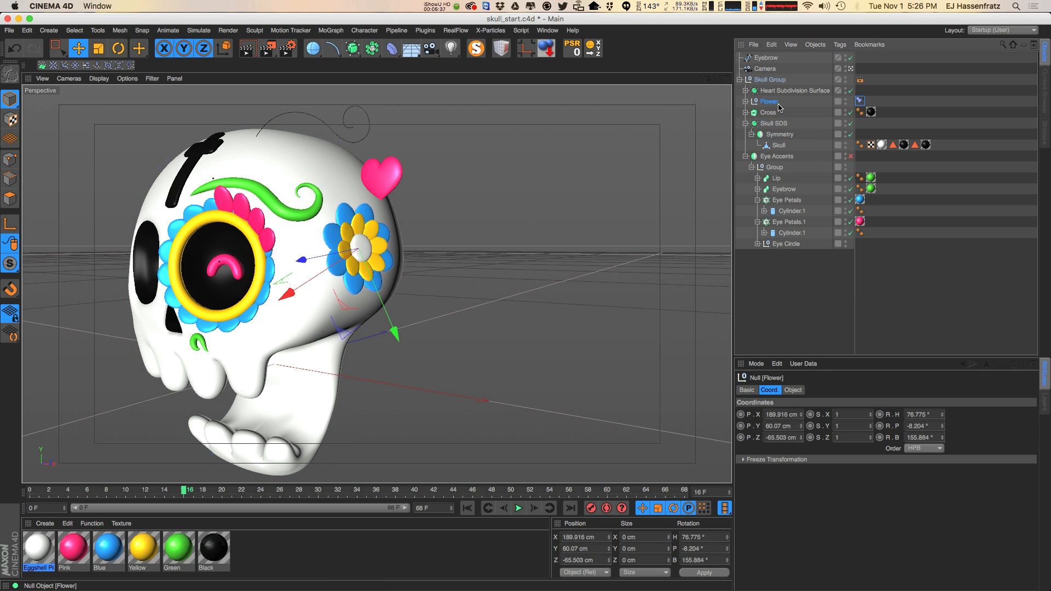
pyautogui.click(860, 102)
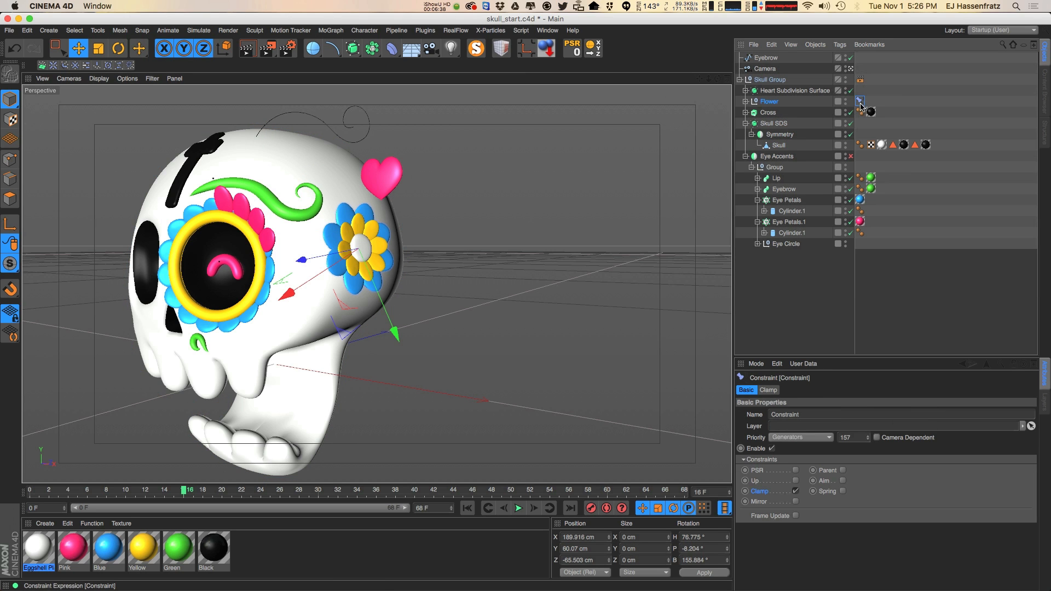
pyautogui.click(776, 390)
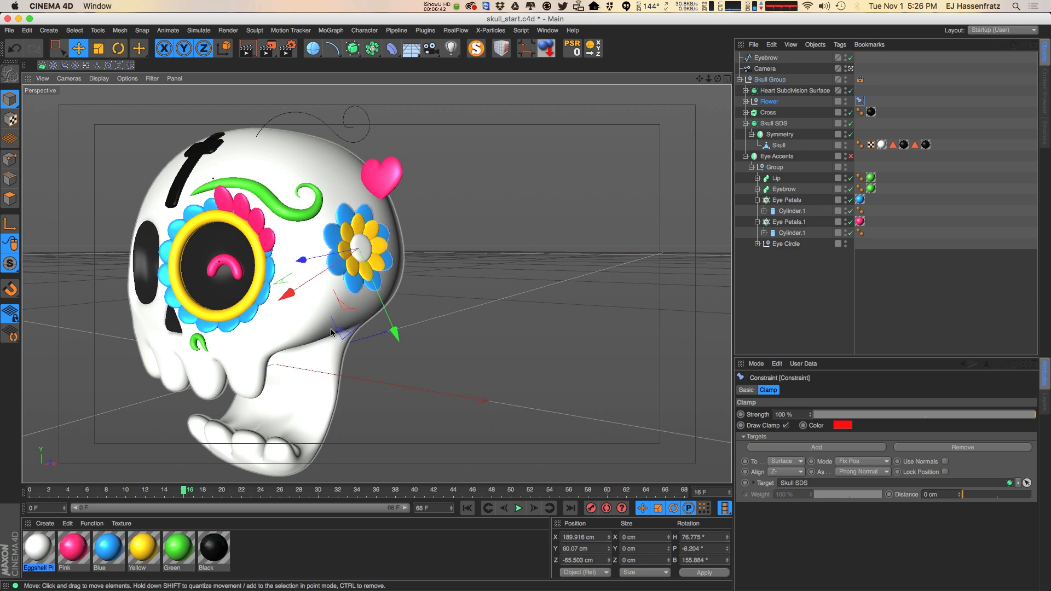
pyautogui.moveTo(331, 333); pyautogui.dragTo(332, 176)
pyautogui.moveTo(333, 176); pyautogui.dragTo(313, 168)
pyautogui.keyDown('alt'); pyautogui.moveTo(298, 242); pyautogui.dragTo(357, 288); pyautogui.keyUp('alt')
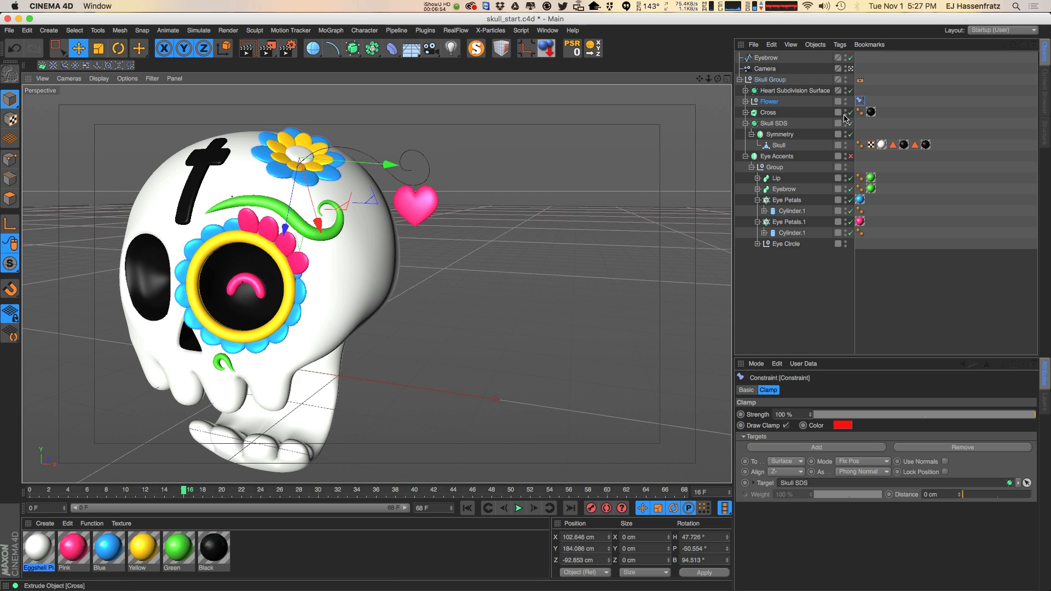
# Step: Enable Lock Position on the flower's clamp and try moving the flower on the skull
pyautogui.moveTo(387, 202); pyautogui.dragTo(395, 170)
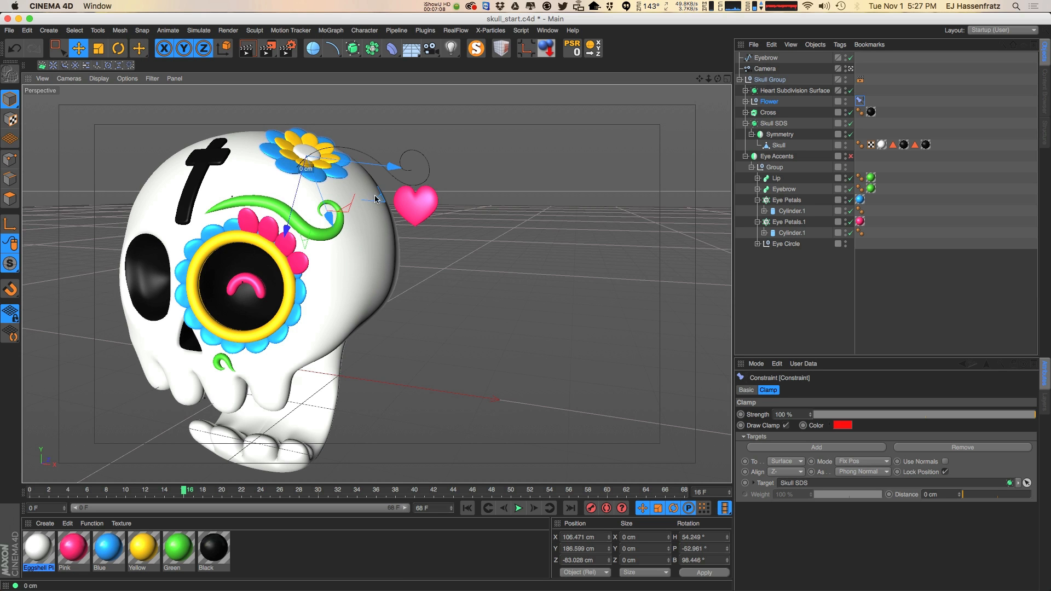
pyautogui.keyDown('alt'); pyautogui.moveTo(411, 376); pyautogui.dragTo(397, 188); pyautogui.keyUp('alt')
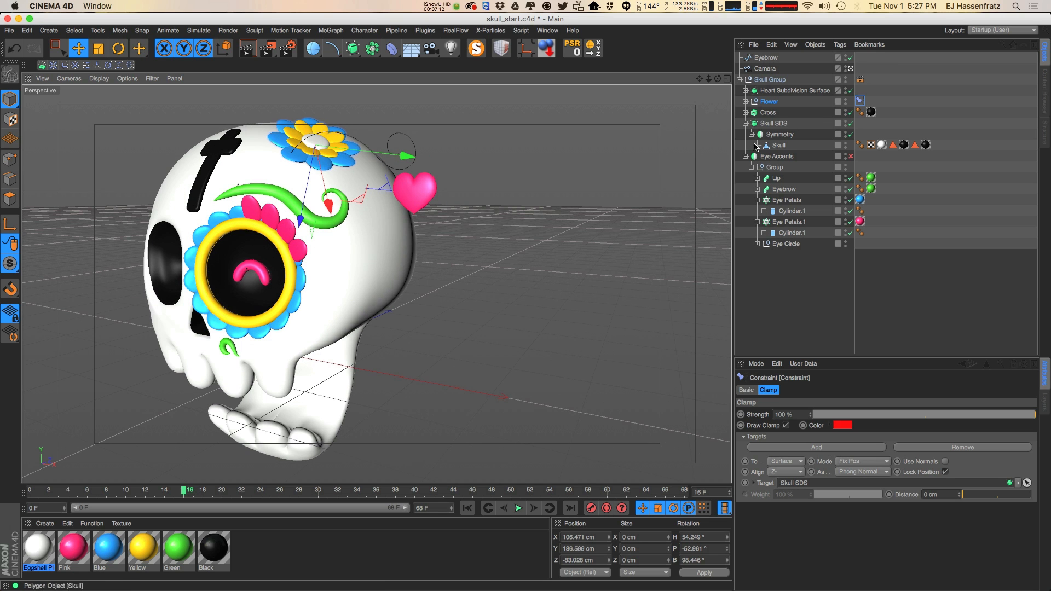
# Step: Add a Constraint tag to the Heart Subdivision Surface and enable its Clamp constraint
pyautogui.click(414, 191)
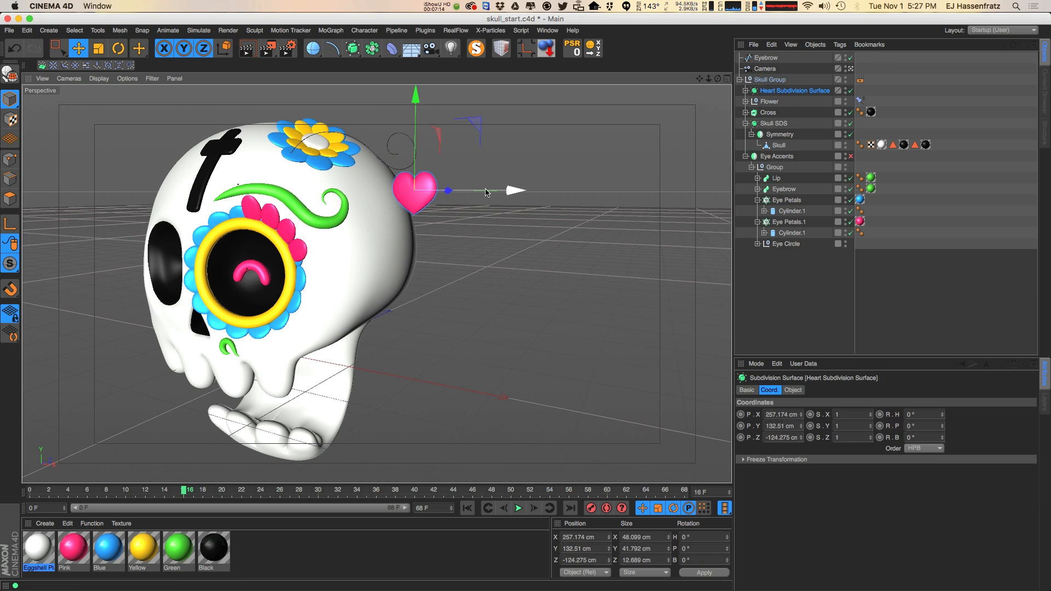
pyautogui.rightClick(791, 94)
pyautogui.moveTo(818, 99)
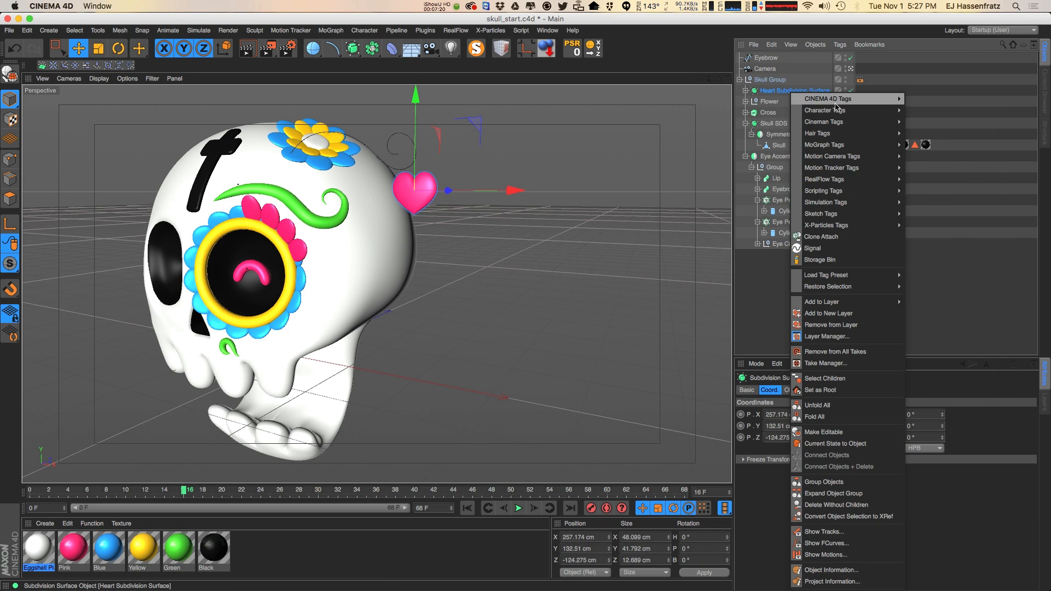
pyautogui.moveTo(881, 110)
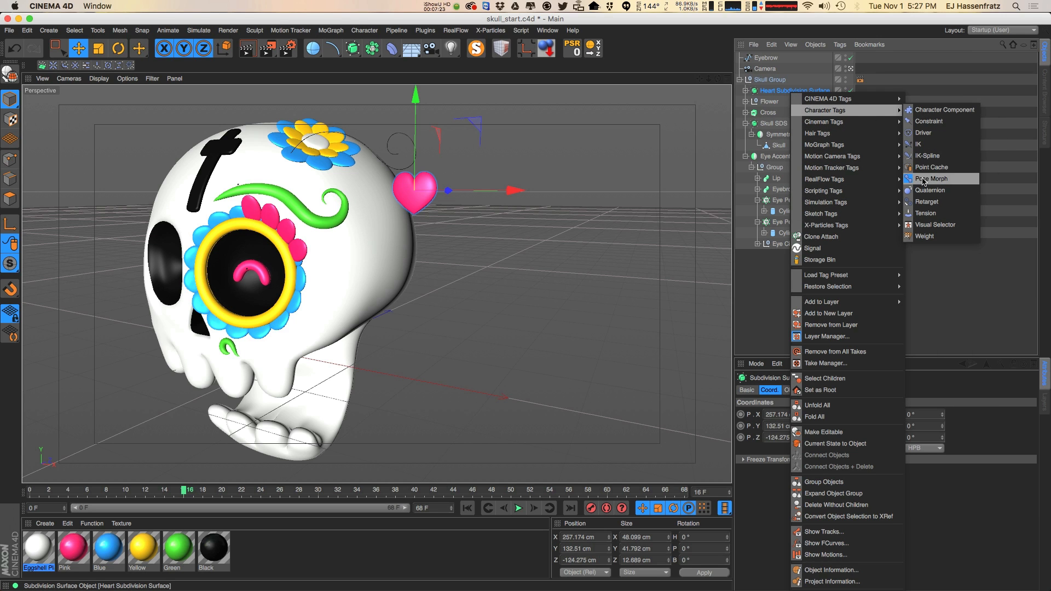
pyautogui.click(931, 121)
pyautogui.click(795, 481)
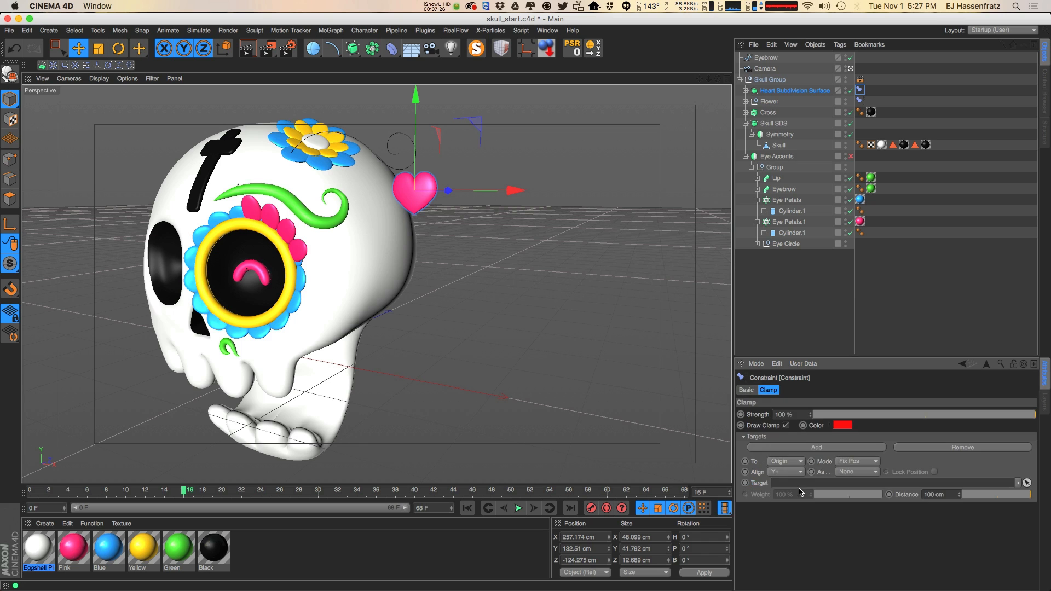
# Step: Set the heart Constraint tag's priority to Generators with a value of 163
pyautogui.click(747, 389)
pyautogui.click(799, 437)
pyautogui.click(787, 497)
pyautogui.moveTo(868, 437); pyautogui.dragTo(871, 427)
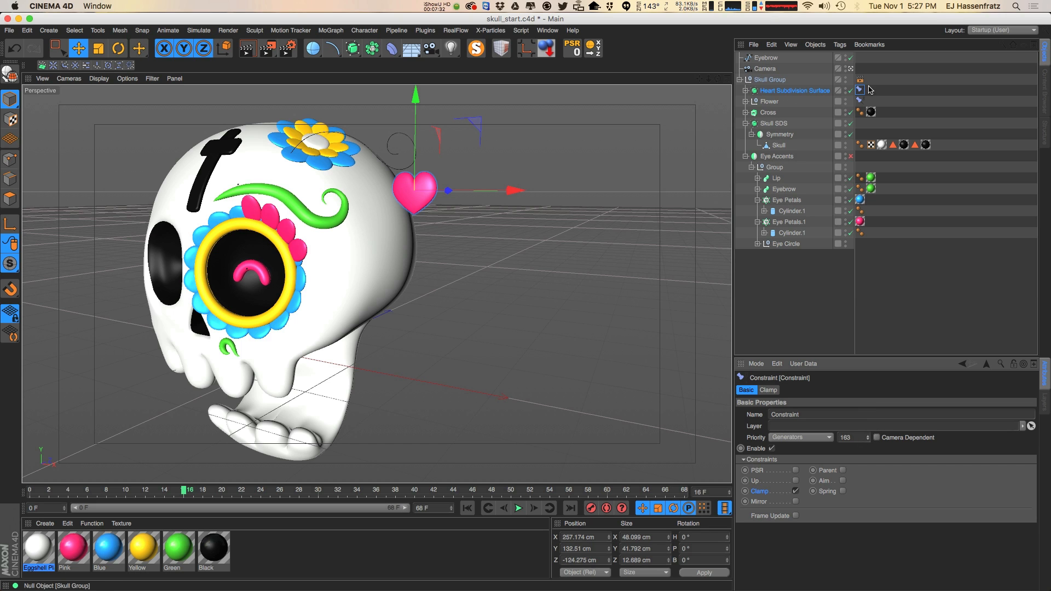
pyautogui.keyDown('ctrl'); pyautogui.moveTo(855, 101); pyautogui.dragTo(858, 101); pyautogui.keyUp('ctrl')
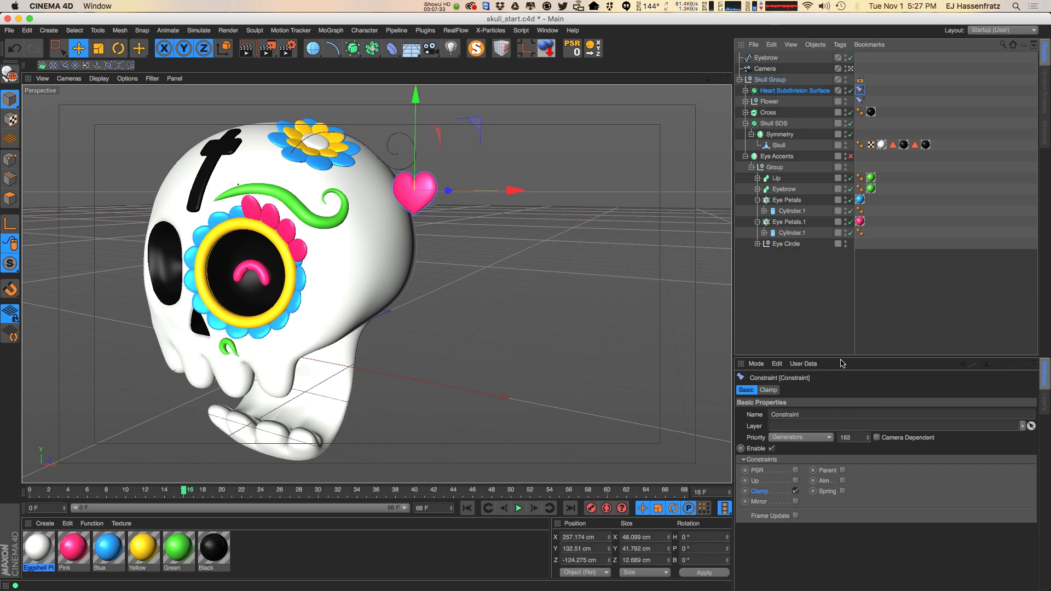
# Step: Set the heart's clamp to Surface, Align to Z-, Distance to 76 cm and As to Phong Normal
pyautogui.click(769, 390)
pyautogui.click(781, 462)
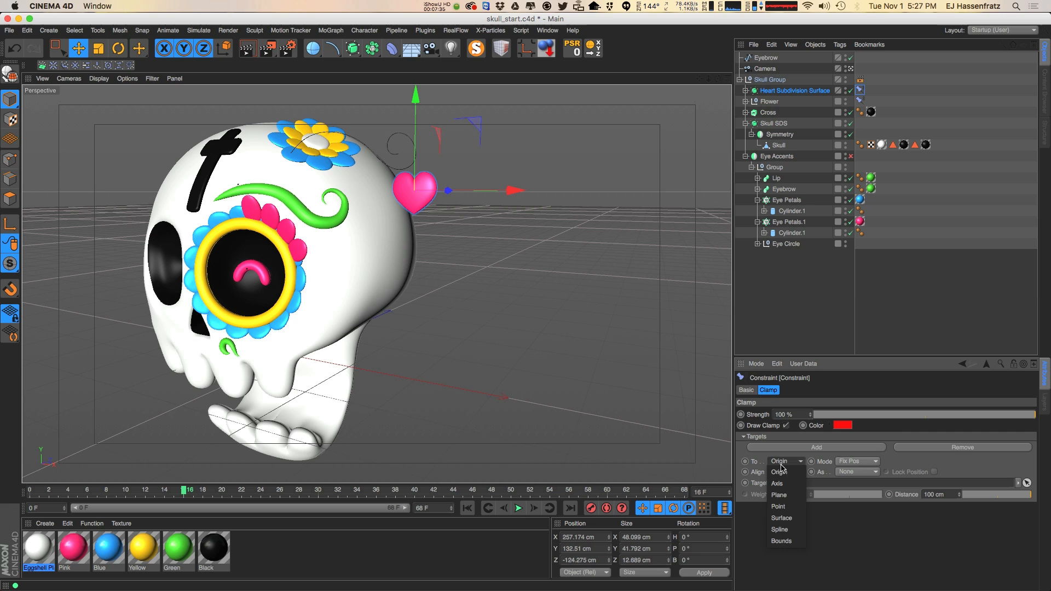
pyautogui.click(783, 518)
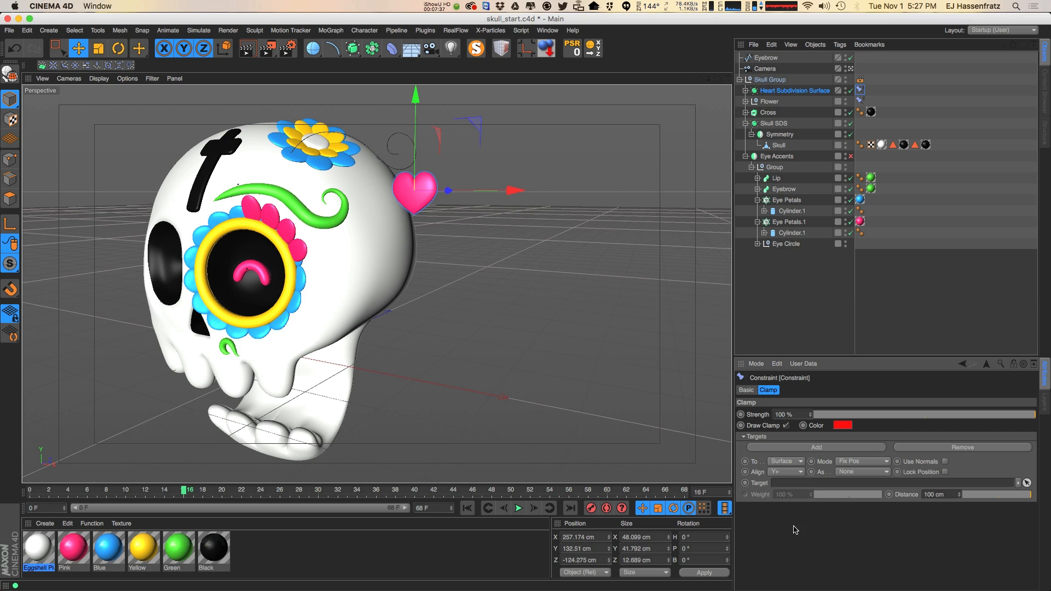
pyautogui.click(787, 472)
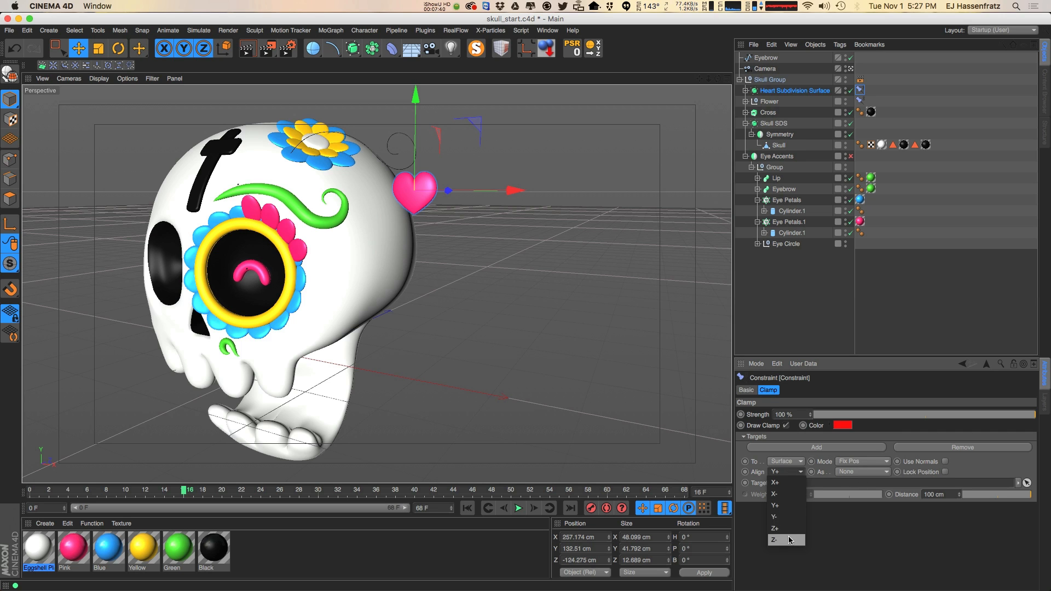
pyautogui.click(788, 539)
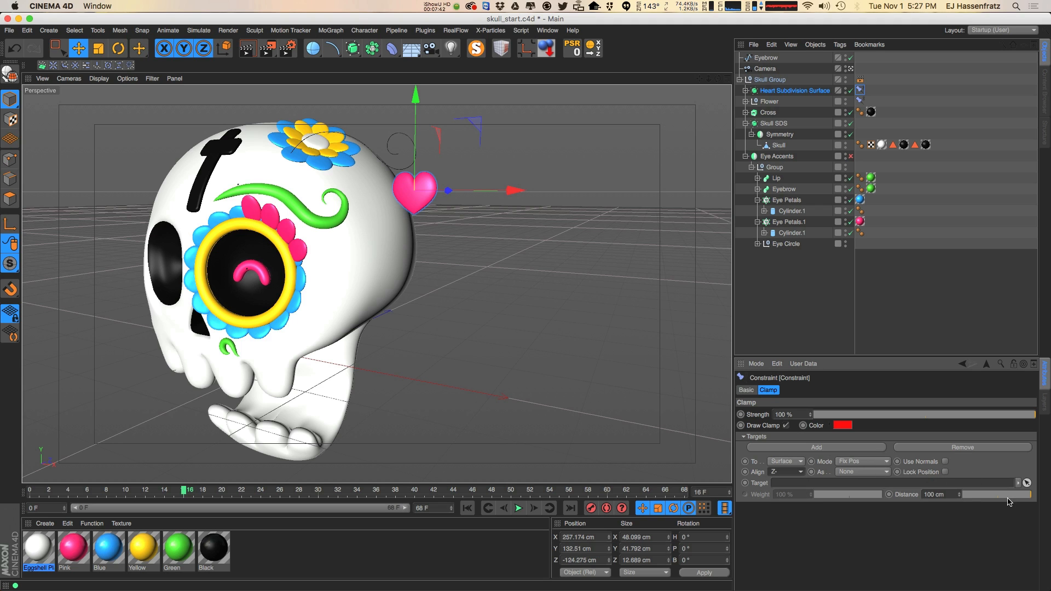
pyautogui.moveTo(1007, 498); pyautogui.dragTo(963, 502)
pyautogui.click(865, 472)
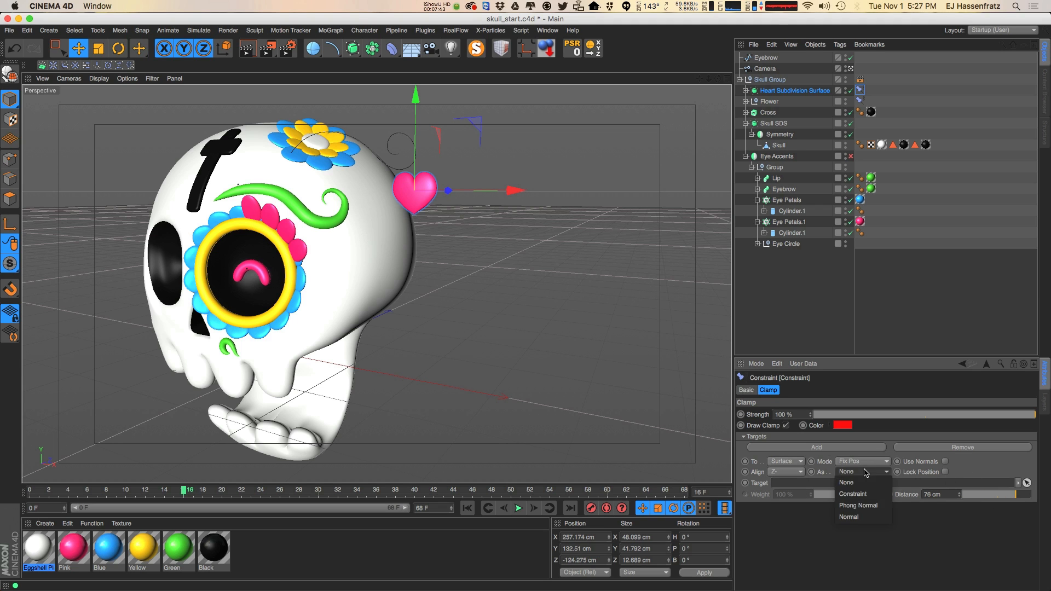
pyautogui.click(867, 505)
# Step: Move the heart closer to the skull beside the eyebrow curl, to about X 182, Y 119, Z -124 cm
pyautogui.click(417, 172)
pyautogui.moveTo(472, 123); pyautogui.dragTo(417, 125)
pyautogui.keyDown('alt'); pyautogui.moveTo(418, 125); pyautogui.dragTo(460, 136); pyautogui.keyUp('alt')
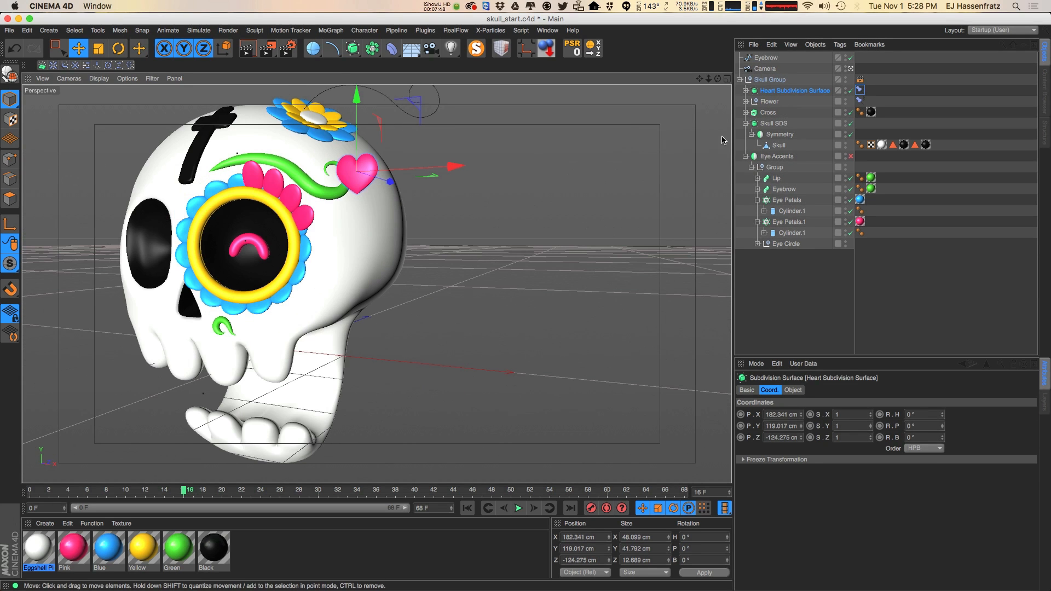
# Step: Assign Skull SDS as the heart clamp's target and reduce its Distance to 1 cm
pyautogui.click(860, 91)
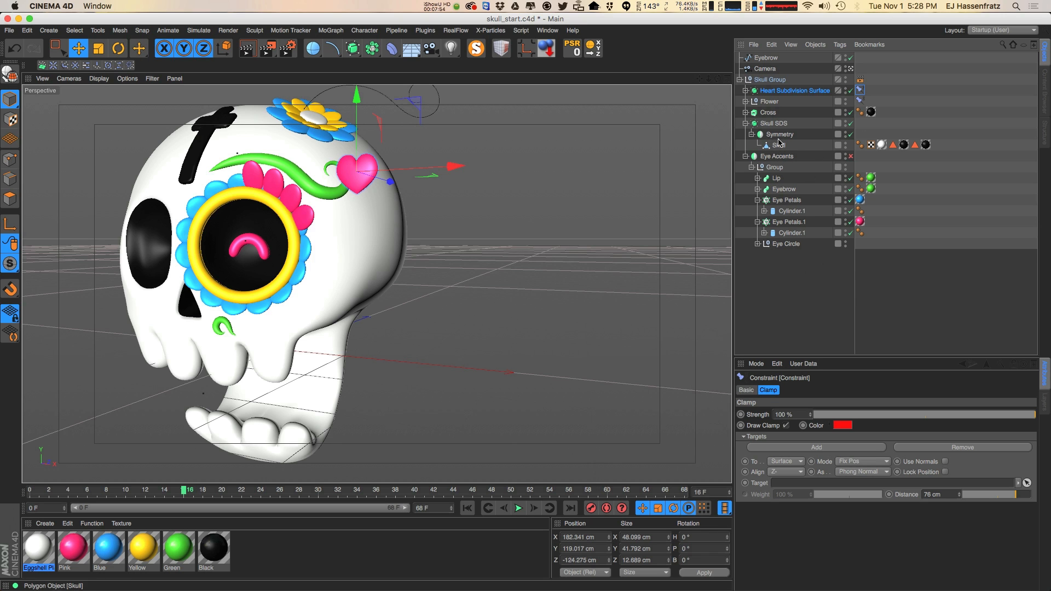
pyautogui.moveTo(773, 123); pyautogui.dragTo(846, 272)
pyautogui.moveTo(801, 477); pyautogui.dragTo(810, 483)
pyautogui.keyDown('alt'); pyautogui.moveTo(471, 310); pyautogui.dragTo(317, 285); pyautogui.keyUp('alt')
pyautogui.click(865, 95)
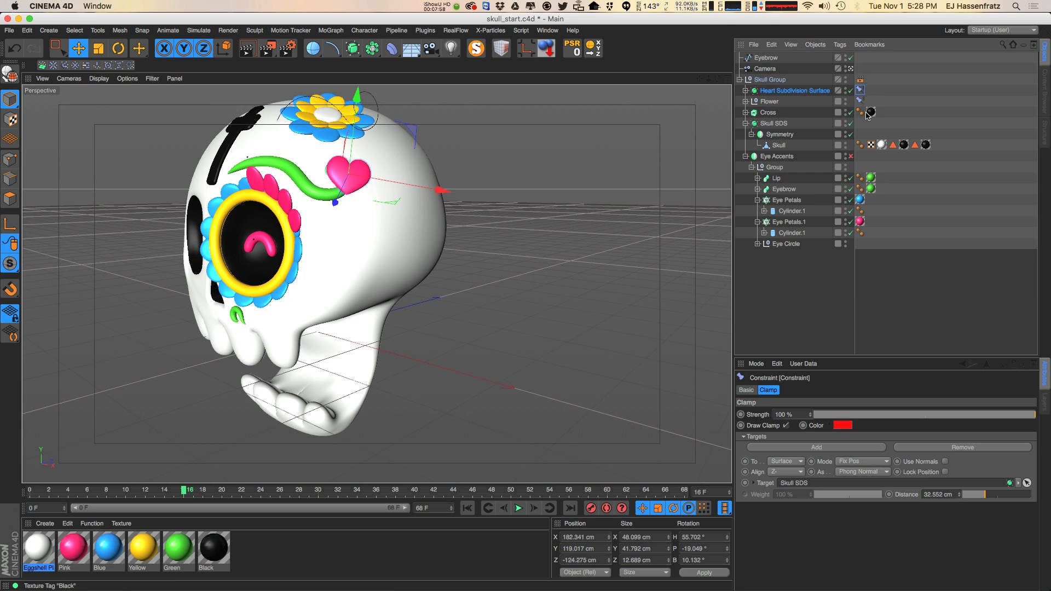
pyautogui.keyDown('alt'); pyautogui.moveTo(378, 248); pyautogui.dragTo(514, 253); pyautogui.keyUp('alt')
pyautogui.moveTo(981, 497); pyautogui.dragTo(963, 495)
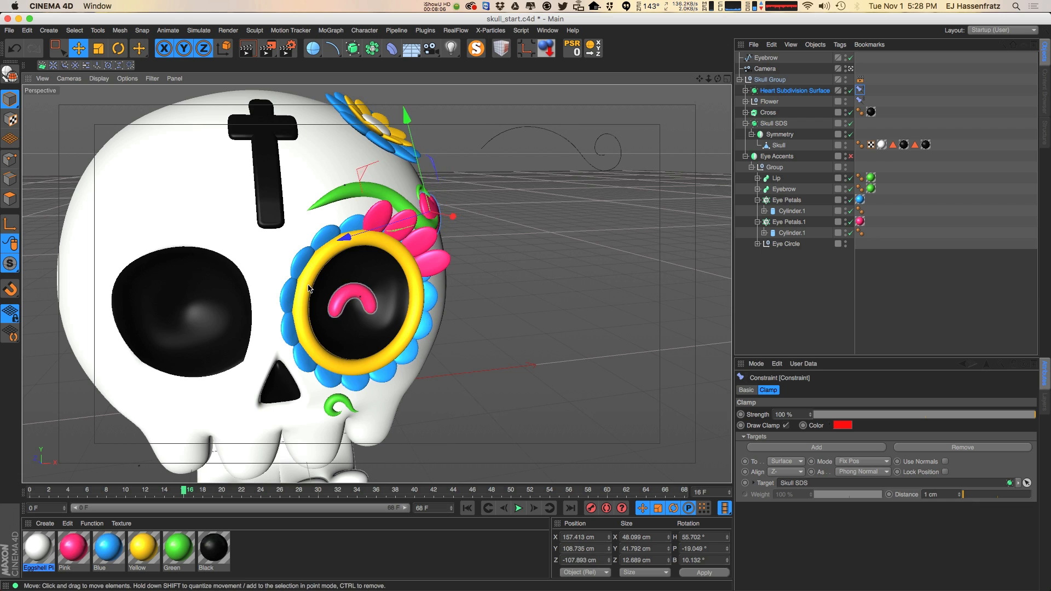
# Step: Slide the heart down the skull to the cheek below the eye, to about X 146, Y -18, Z -140 cm
pyautogui.keyDown('alt'); pyautogui.moveTo(309, 289); pyautogui.dragTo(474, 189); pyautogui.keyUp('alt')
pyautogui.keyDown('alt'); pyautogui.moveTo(478, 314); pyautogui.dragTo(389, 281); pyautogui.keyUp('alt')
pyautogui.keyDown('alt'); pyautogui.moveTo(339, 326); pyautogui.dragTo(199, 358); pyautogui.keyUp('alt')
pyautogui.keyDown('alt'); pyautogui.moveTo(307, 331); pyautogui.dragTo(344, 328, button='right'); pyautogui.keyUp('alt')
pyautogui.moveTo(344, 332)
pyautogui.keyDown('alt'); pyautogui.mouseDown()
pyautogui.moveTo(371, 338)
pyautogui.moveTo(352, 332)
pyautogui.mouseUp(); pyautogui.keyUp('alt')
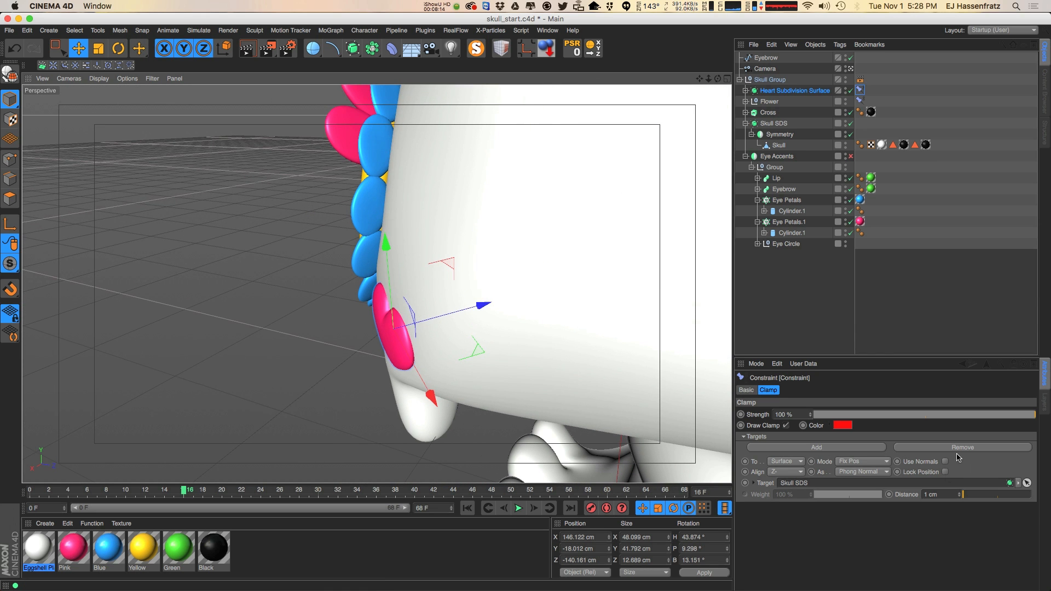
# Step: Try aligning the heart's clamp to Z+, switch it back to Z- and set its Distance to 0 cm
pyautogui.click(959, 496)
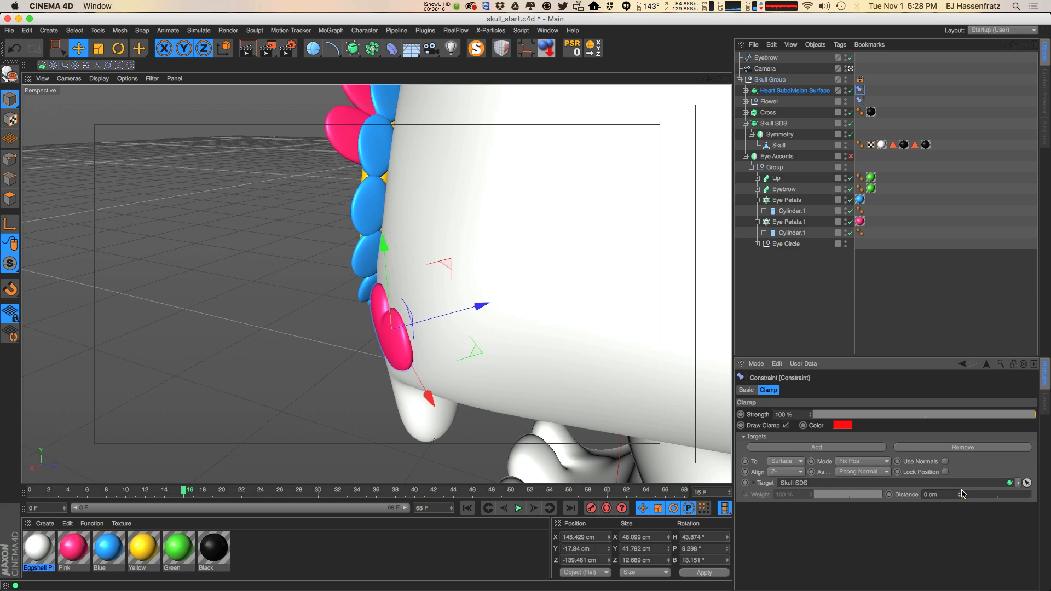
pyautogui.moveTo(960, 495); pyautogui.dragTo(964, 474)
pyautogui.click(784, 471)
pyautogui.click(788, 529)
pyautogui.keyDown('alt'); pyautogui.moveTo(602, 334); pyautogui.dragTo(382, 423); pyautogui.keyUp('alt')
pyautogui.click(792, 471)
pyautogui.click(785, 529)
pyautogui.moveTo(1001, 495); pyautogui.dragTo(831, 502)
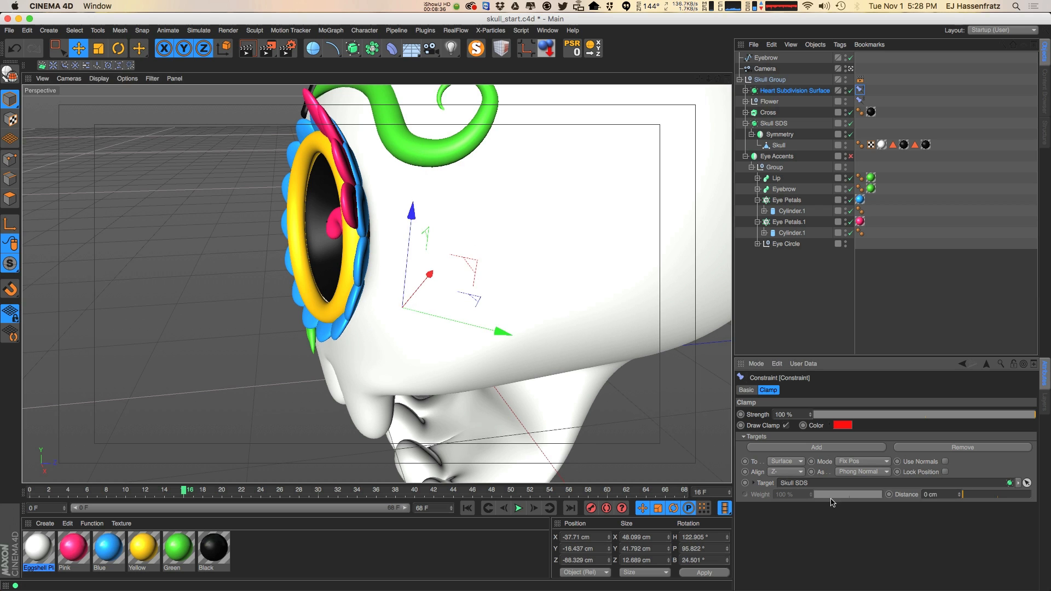
# Step: Move the heart back onto the cheek and set its clamp Distance to 4 cm
pyautogui.moveTo(430, 282); pyautogui.dragTo(493, 307)
pyautogui.press('r')
pyautogui.press('e')
pyautogui.click(860, 90)
pyautogui.moveTo(960, 494)
pyautogui.mouseDown()
pyautogui.moveTo(959, 485)
pyautogui.moveTo(953, 512)
pyautogui.mouseUp()
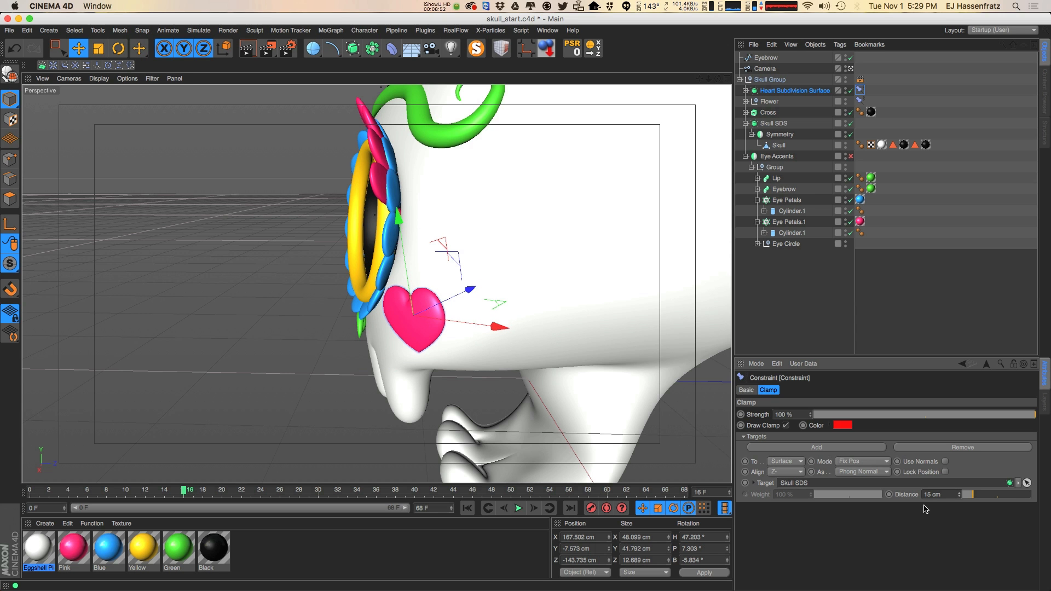
pyautogui.keyDown('alt'); pyautogui.moveTo(493, 362); pyautogui.dragTo(537, 368); pyautogui.keyUp('alt')
pyautogui.moveTo(969, 497); pyautogui.dragTo(964, 495)
# Step: Reorder the Heart Subdivision Surface and Flower to sit below Eye Accents inside the Skull Group
pyautogui.click(752, 390)
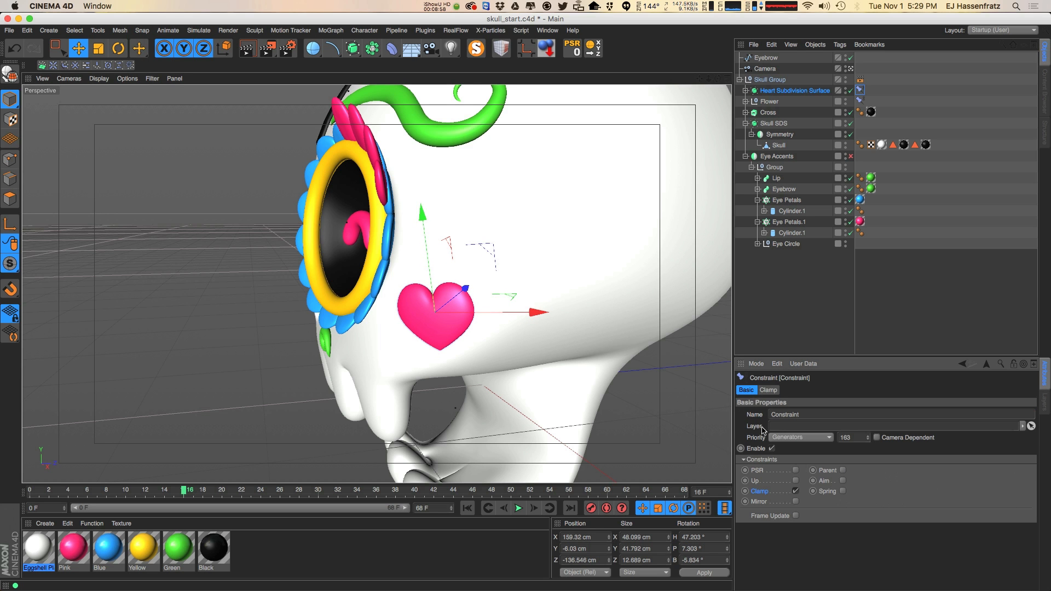
pyautogui.keyDown('alt'); pyautogui.moveTo(542, 357); pyautogui.dragTo(495, 375); pyautogui.keyUp('alt')
pyautogui.click(794, 91)
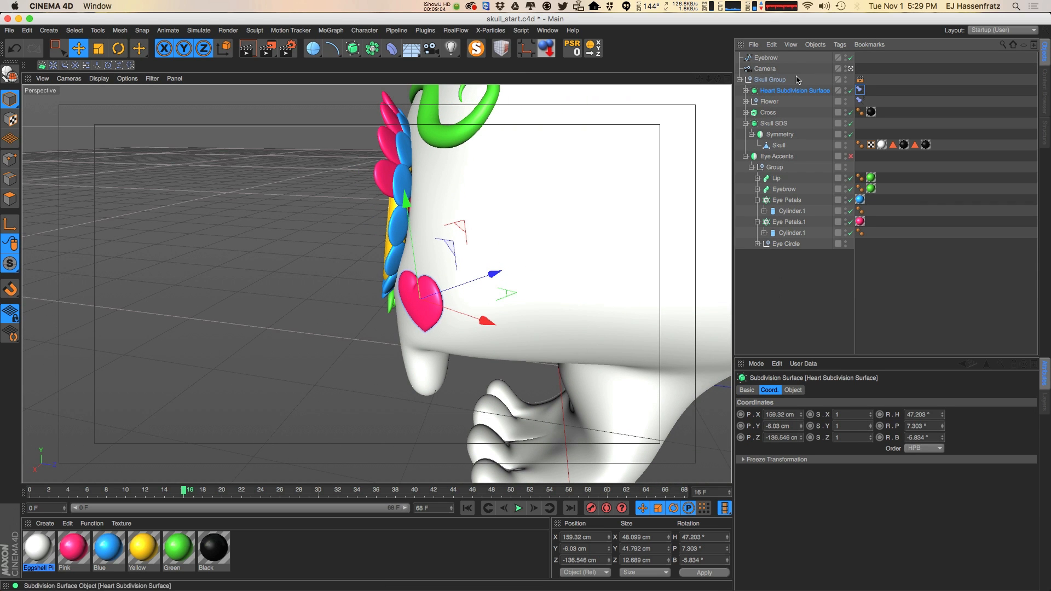
pyautogui.click(744, 157)
pyautogui.keyDown('shift'); pyautogui.click(793, 103); pyautogui.keyUp('shift')
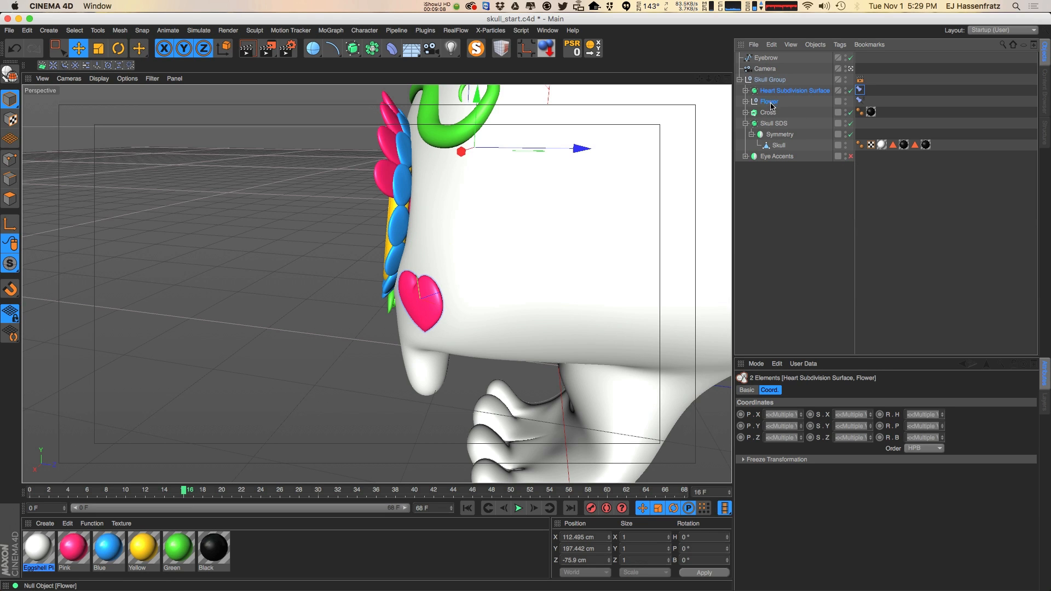
pyautogui.moveTo(772, 169); pyautogui.dragTo(771, 143)
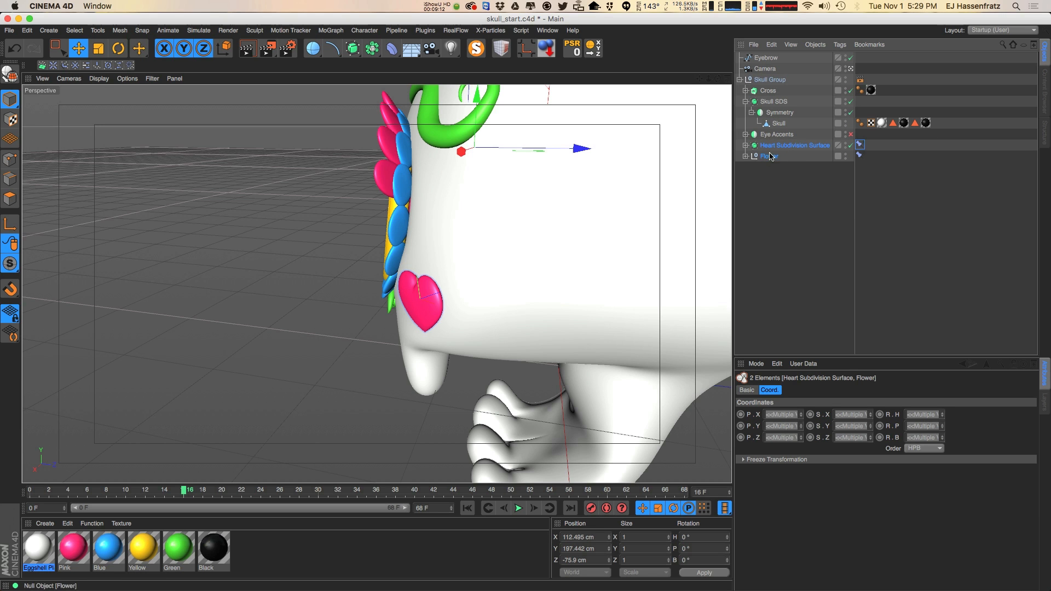
pyautogui.keyDown('alt'); pyautogui.moveTo(646, 236); pyautogui.dragTo(520, 248); pyautogui.keyUp('alt')
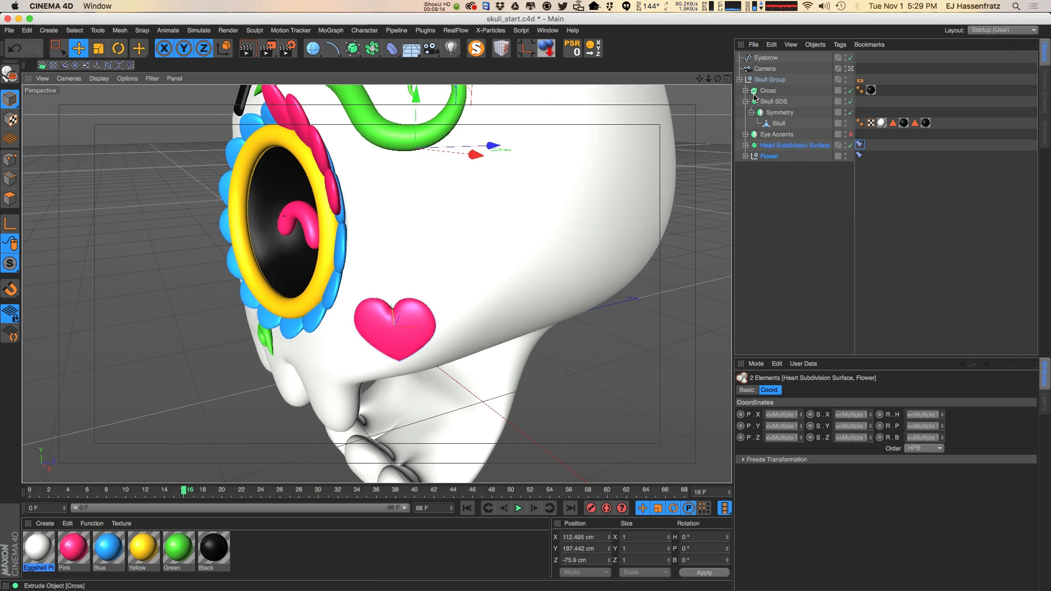
# Step: Examine the skull's Symmetry and Skull SDS generators and compare the priorities of the flower and heart Constraint tags
pyautogui.click(772, 112)
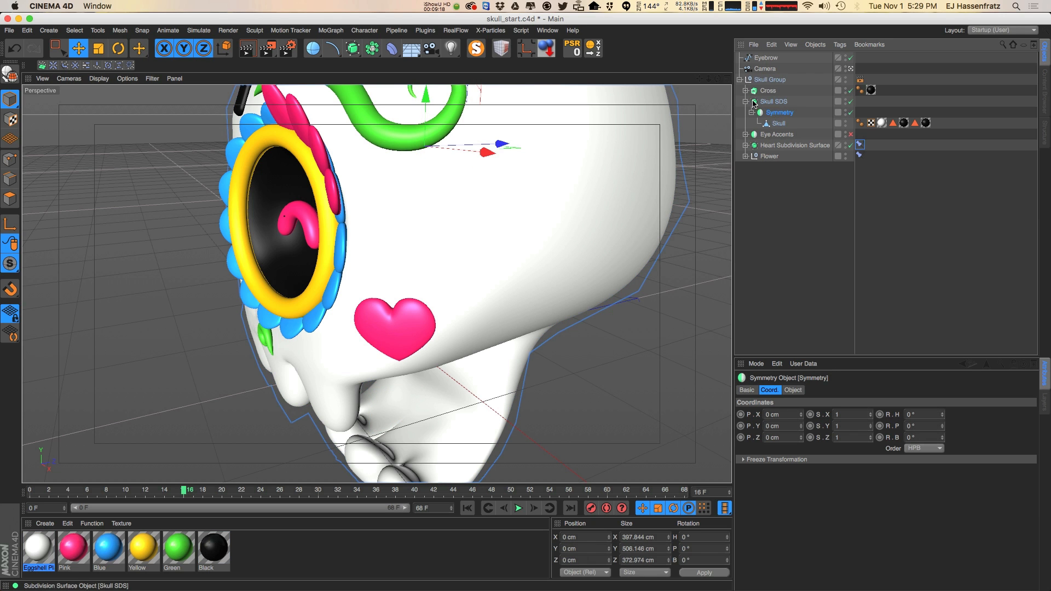
pyautogui.click(774, 101)
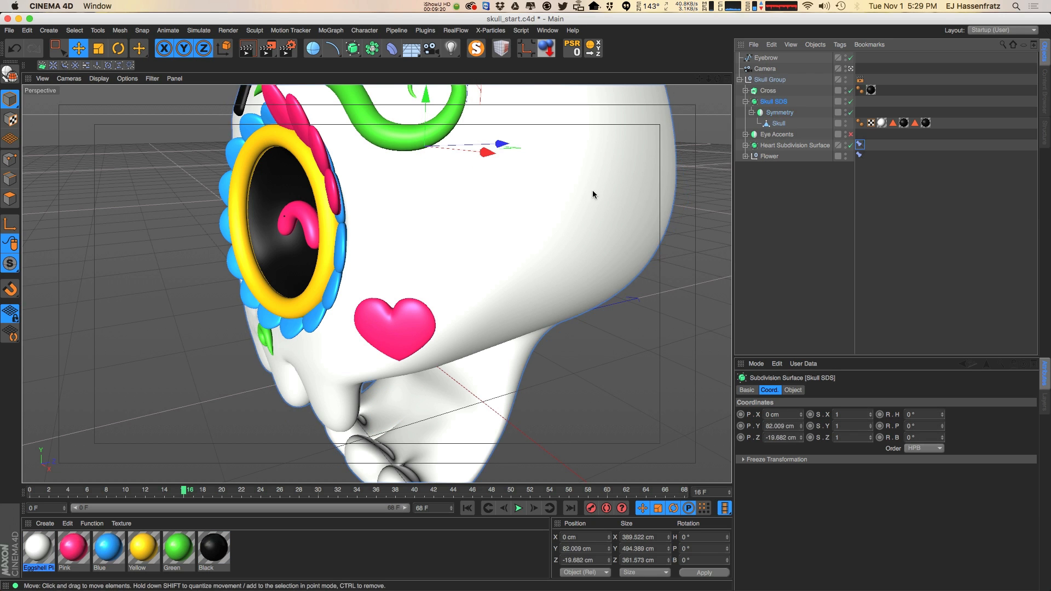
pyautogui.keyDown('alt'); pyautogui.moveTo(440, 241); pyautogui.dragTo(463, 218); pyautogui.keyUp('alt')
pyautogui.scroll(-2, 464, 218)
pyautogui.keyDown('ctrl'); pyautogui.moveTo(855, 157); pyautogui.dragTo(859, 156); pyautogui.keyUp('ctrl')
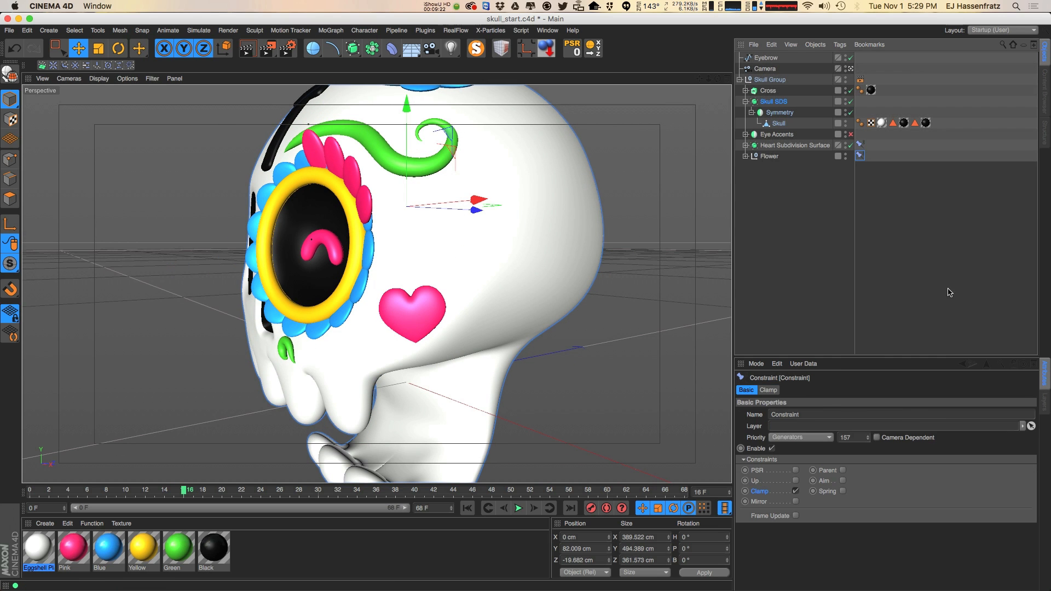
pyautogui.click(770, 157)
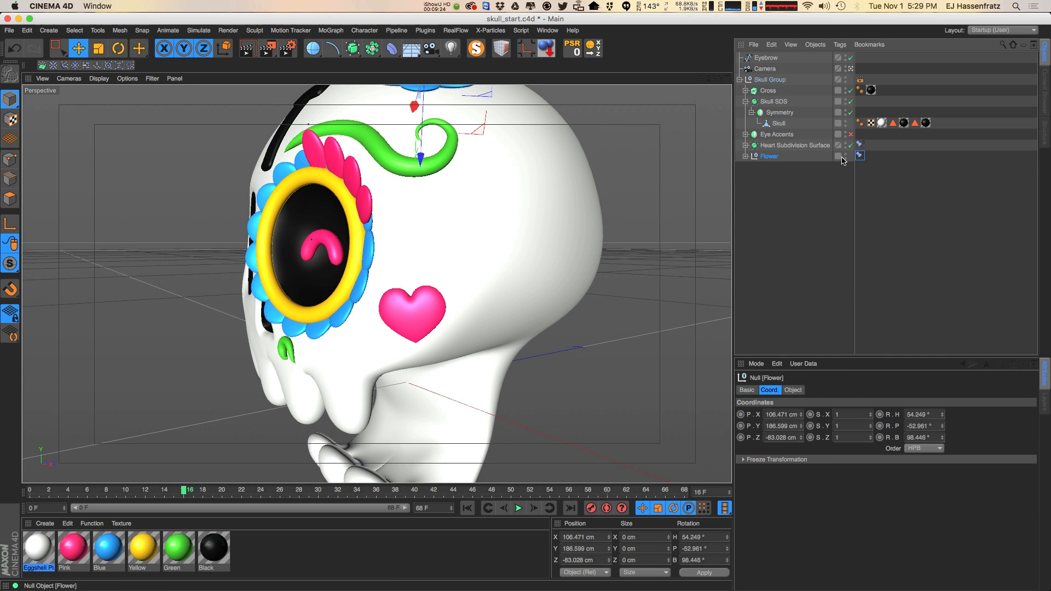
pyautogui.click(860, 155)
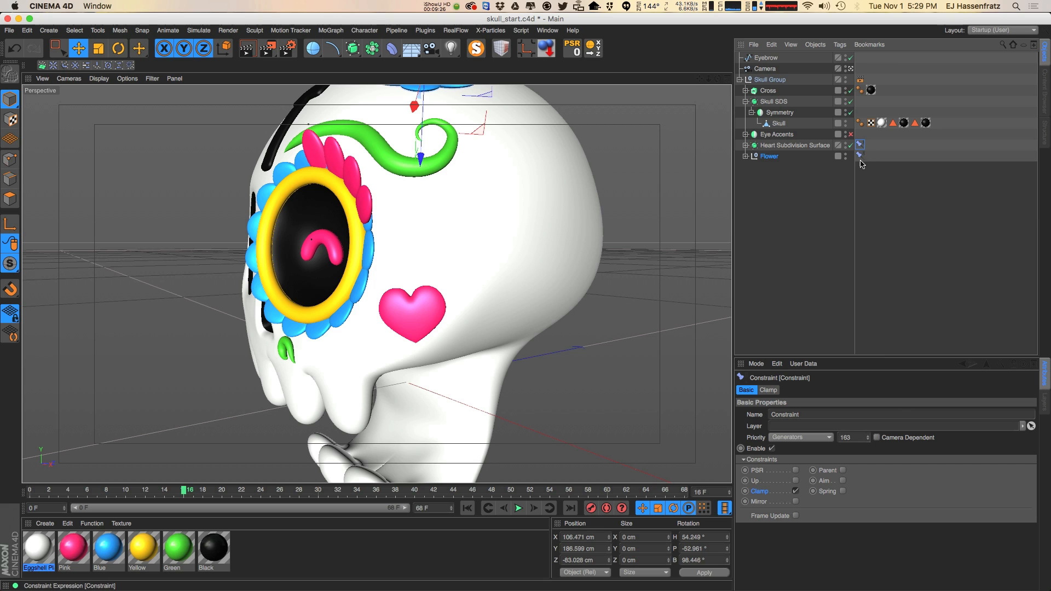
# Step: Test the heart clamp's Distance at larger values such as 22 cm and settle the heart close to the cheek surface
pyautogui.click(768, 389)
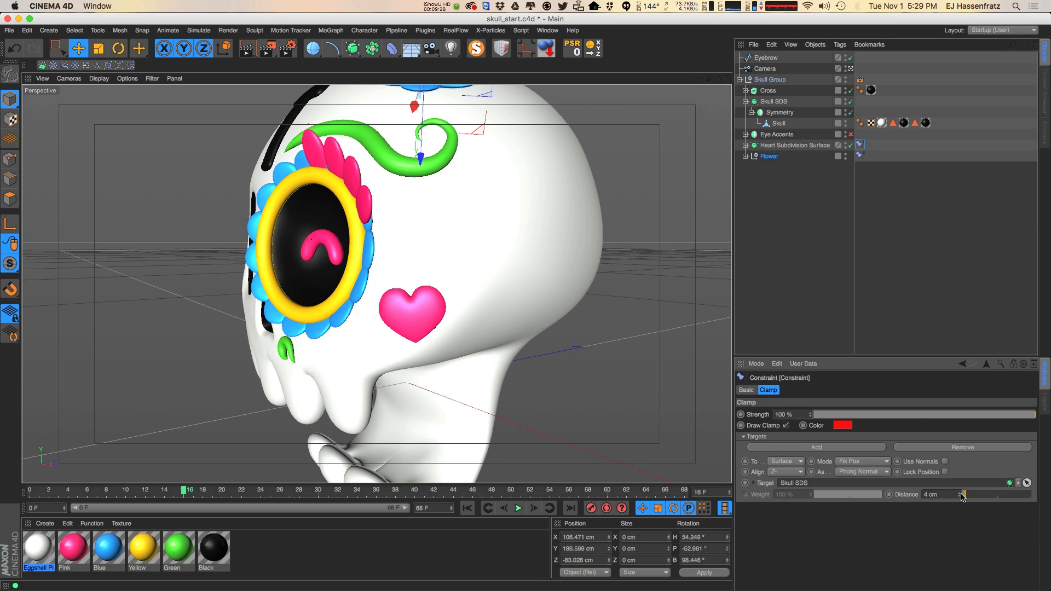
pyautogui.moveTo(962, 493); pyautogui.dragTo(977, 494)
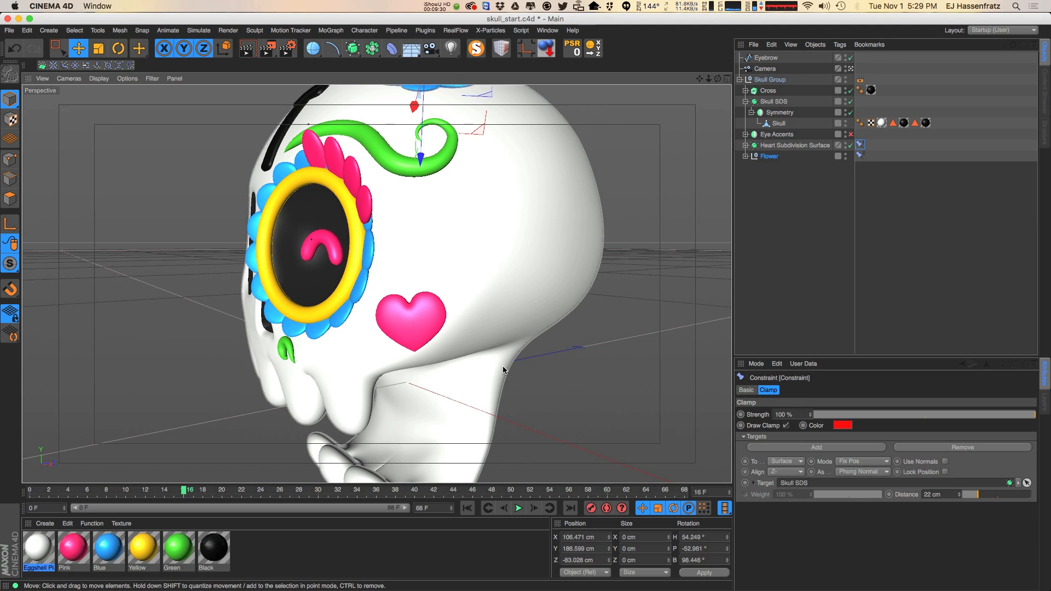
pyautogui.keyDown('alt'); pyautogui.moveTo(504, 368); pyautogui.dragTo(523, 390); pyautogui.keyUp('alt')
pyautogui.moveTo(959, 494)
pyautogui.mouseDown()
pyautogui.moveTo(970, 457)
pyautogui.moveTo(974, 494)
pyautogui.mouseUp()
pyautogui.keyDown('alt'); pyautogui.moveTo(465, 383); pyautogui.dragTo(510, 416); pyautogui.keyUp('alt')
pyautogui.moveTo(963, 496); pyautogui.dragTo(967, 501)
pyautogui.keyDown('alt'); pyautogui.moveTo(480, 335); pyautogui.dragTo(445, 281); pyautogui.keyUp('alt')
pyautogui.keyDown('alt'); pyautogui.moveTo(413, 356); pyautogui.dragTo(471, 284); pyautogui.keyUp('alt')
# Step: Move the Heart Subdivision Surface along the lower cheek to about X 145, Y -23, Z -152 cm
pyautogui.click(767, 91)
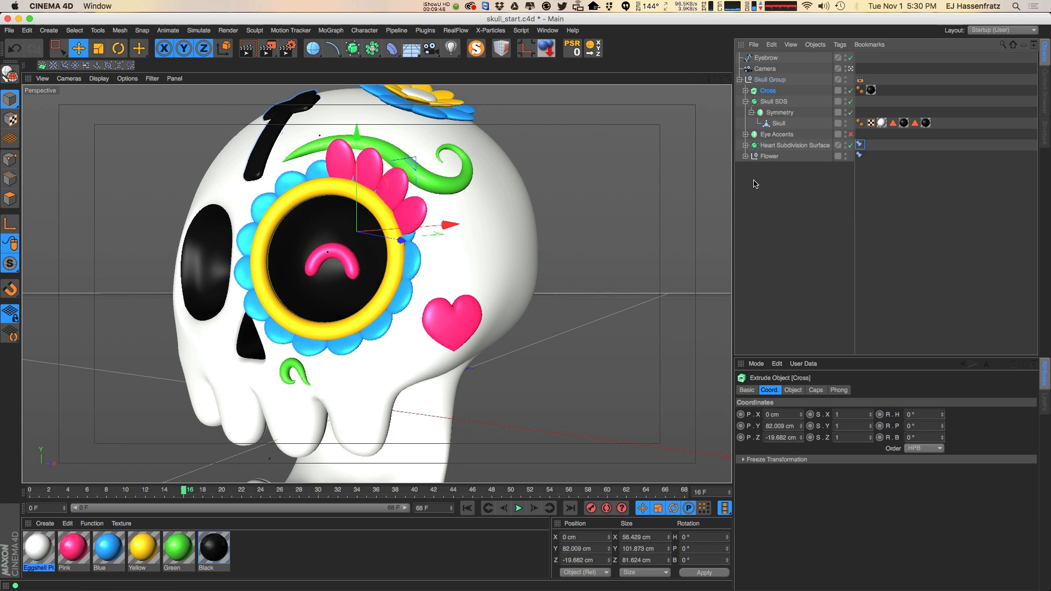
pyautogui.click(777, 145)
pyautogui.keyDown('alt'); pyautogui.moveTo(631, 223); pyautogui.dragTo(460, 305); pyautogui.keyUp('alt')
pyautogui.moveTo(501, 266); pyautogui.dragTo(471, 295)
pyautogui.keyDown('alt'); pyautogui.moveTo(471, 296); pyautogui.dragTo(522, 322); pyautogui.keyUp('alt')
# Step: Expand the Heart Subdivision Surface, check the Heart mesh inside it and reselect the parent
pyautogui.click(745, 145)
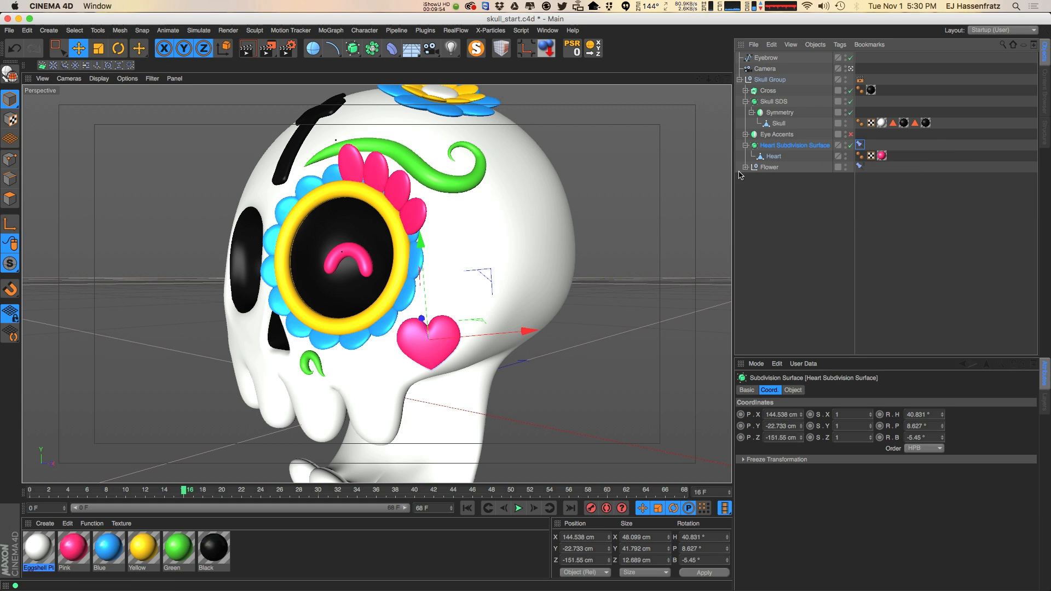
pyautogui.click(778, 159)
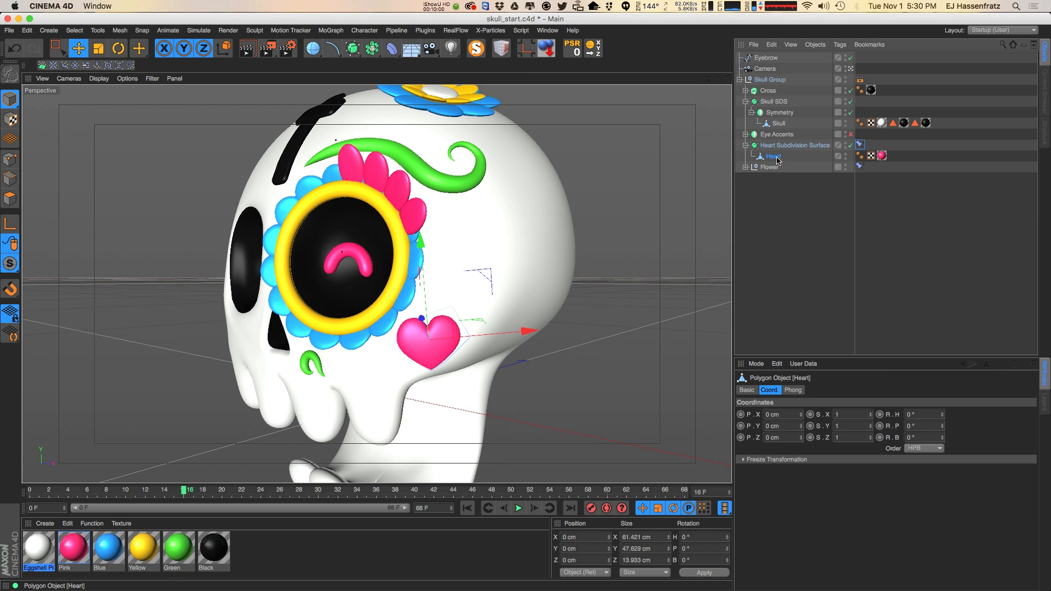
pyautogui.click(792, 147)
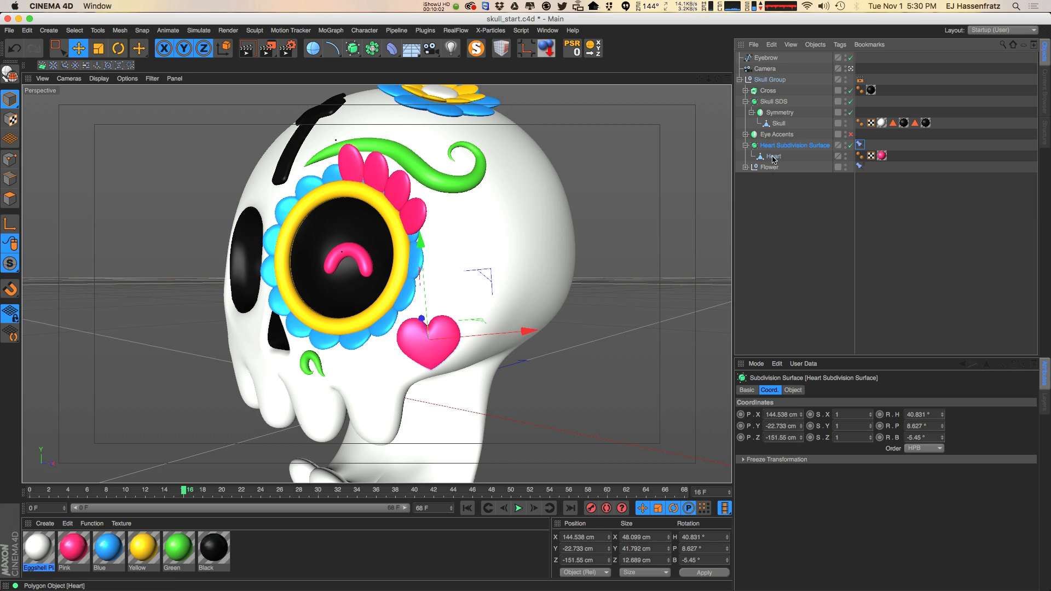
# Step: Try to move the Heart mesh about -22 cm along its Z axis and rotate it inside its clamped parent
pyautogui.click(860, 144)
pyautogui.click(773, 156)
pyautogui.keyDown('alt'); pyautogui.moveTo(509, 246); pyautogui.dragTo(487, 242); pyautogui.keyUp('alt')
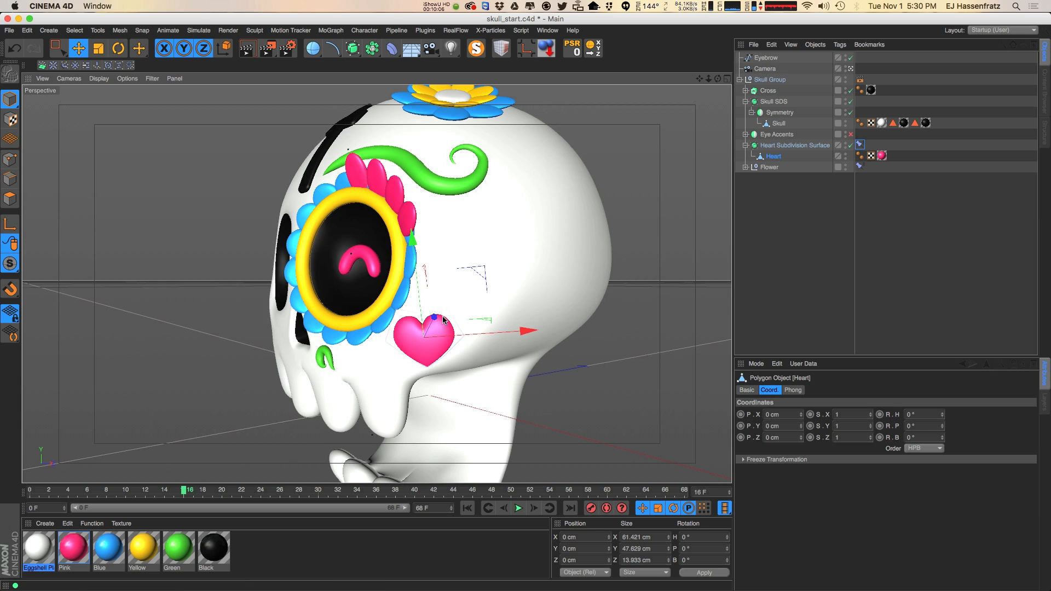
pyautogui.moveTo(436, 320); pyautogui.dragTo(433, 329)
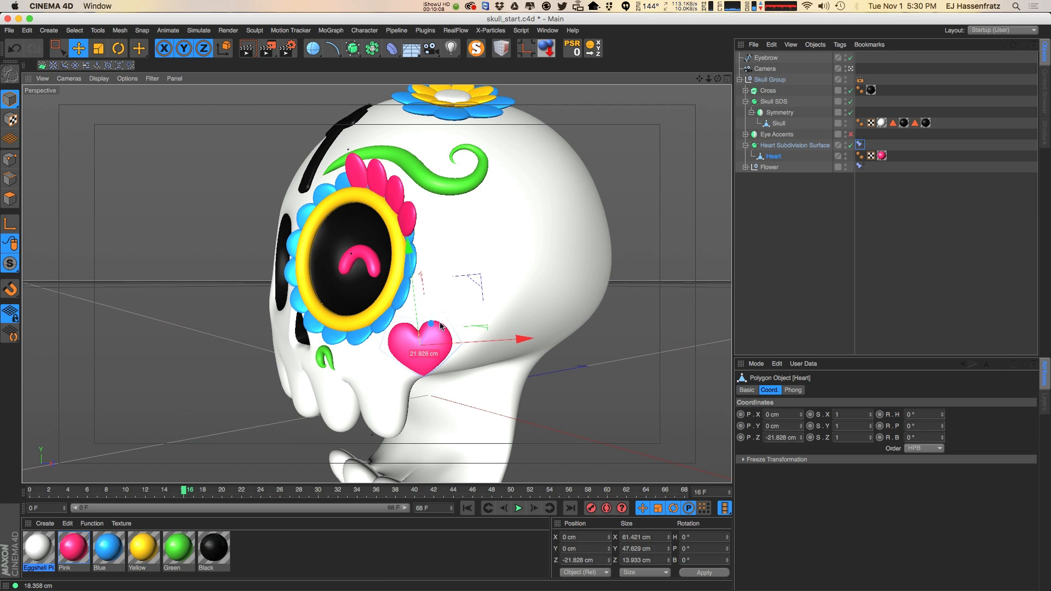
pyautogui.press('r')
pyautogui.moveTo(401, 372); pyautogui.dragTo(392, 408)
pyautogui.press('super+z')
pyautogui.press('e')
pyautogui.moveTo(443, 331); pyautogui.dragTo(634, 271)
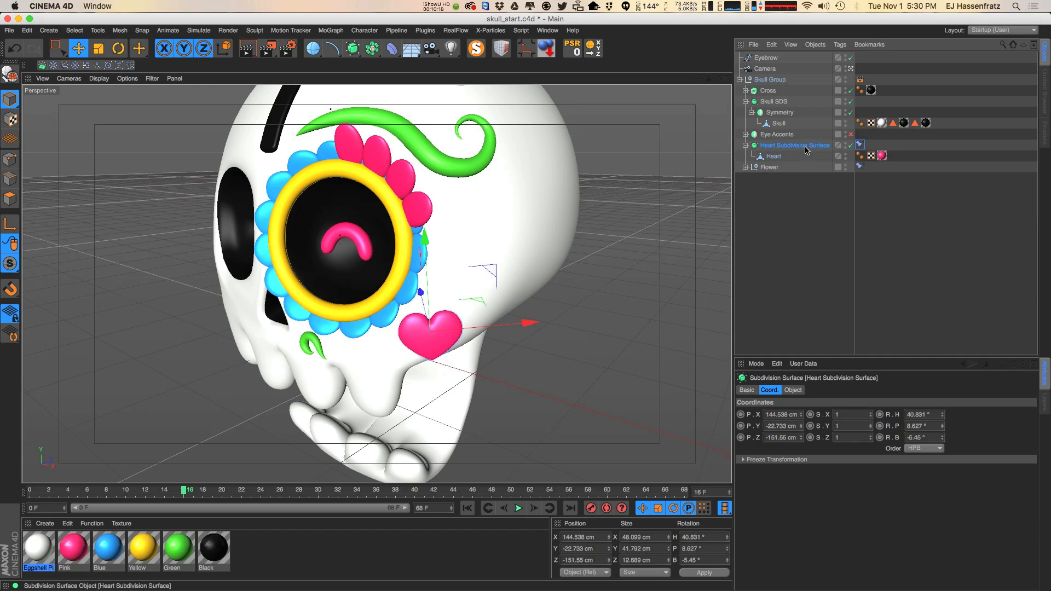
# Step: Shift the Heart Subdivision Surface higher on the cheek and offset the Heart mesh to about -2.74 cm along Z
pyautogui.keyDown('alt'); pyautogui.moveTo(453, 294); pyautogui.dragTo(500, 255); pyautogui.keyUp('alt')
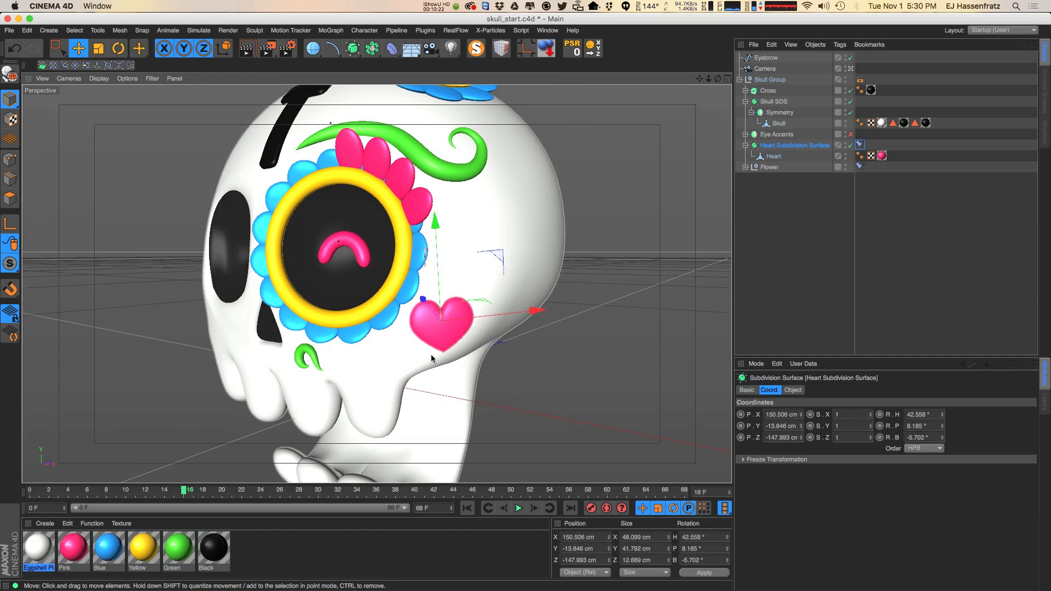
pyautogui.keyDown('alt'); pyautogui.moveTo(430, 353); pyautogui.dragTo(438, 340); pyautogui.keyUp('alt')
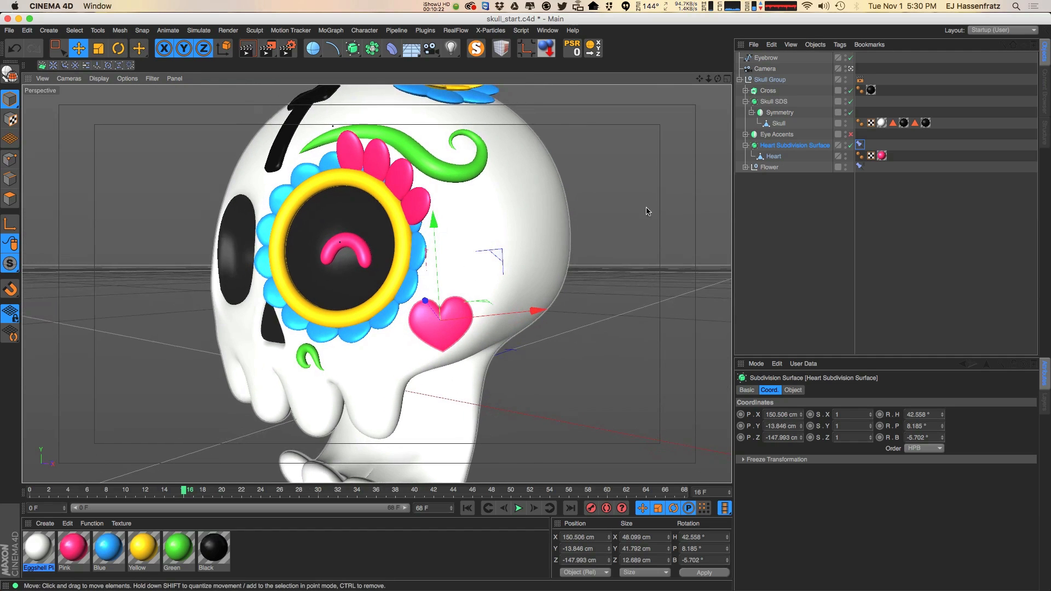
pyautogui.click(774, 156)
pyautogui.moveTo(518, 261); pyautogui.dragTo(493, 253)
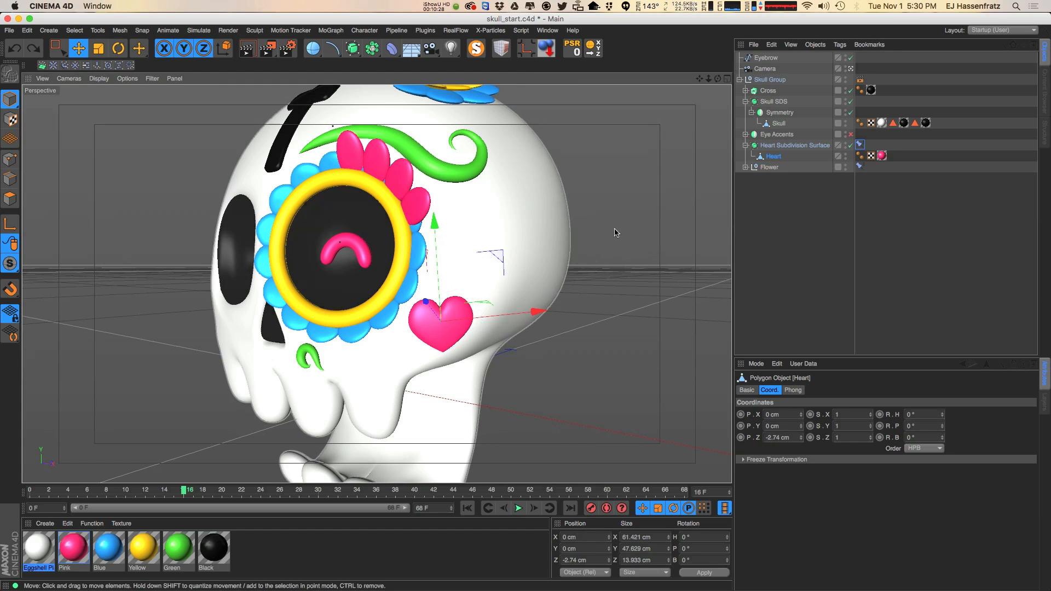
# Step: Enable Lock Position for the target in the heart's Clamp constraint and test it by moving the heart
pyautogui.click(852, 147)
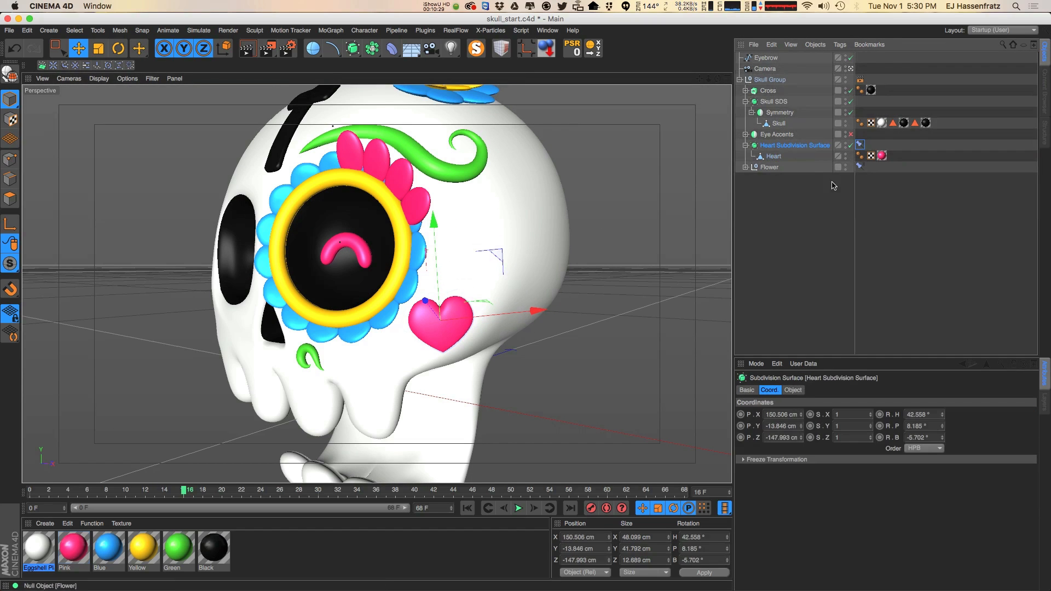
pyautogui.click(861, 146)
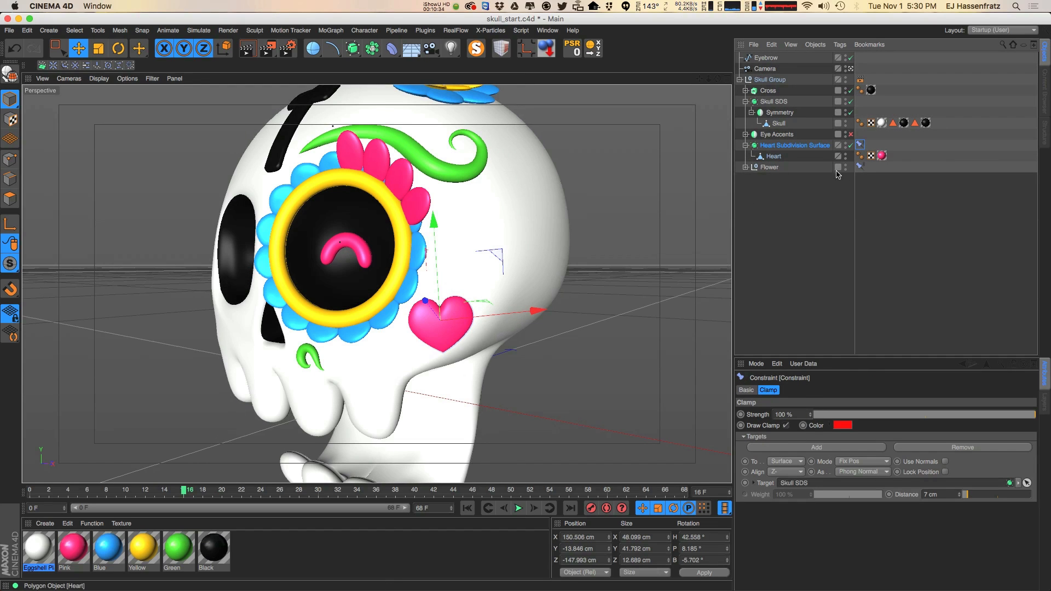
pyautogui.click(945, 472)
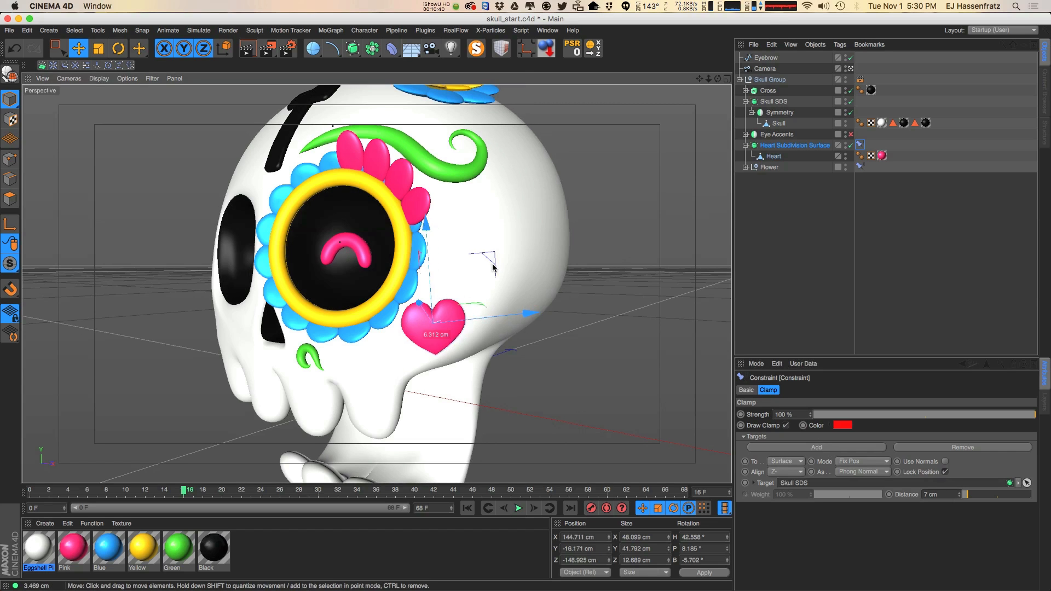
pyautogui.click(860, 144)
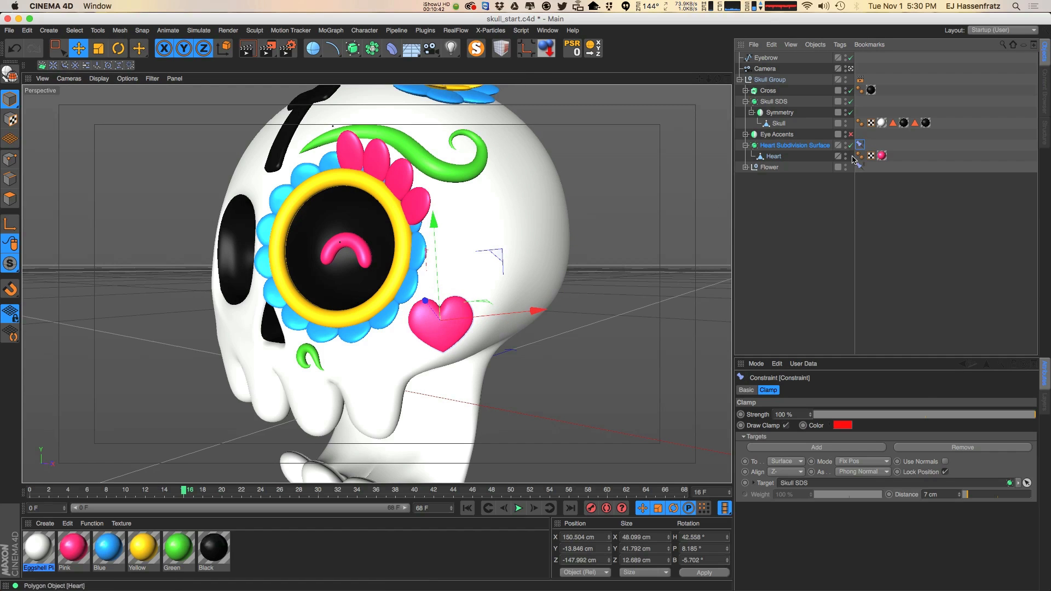
pyautogui.moveTo(514, 219); pyautogui.dragTo(593, 356)
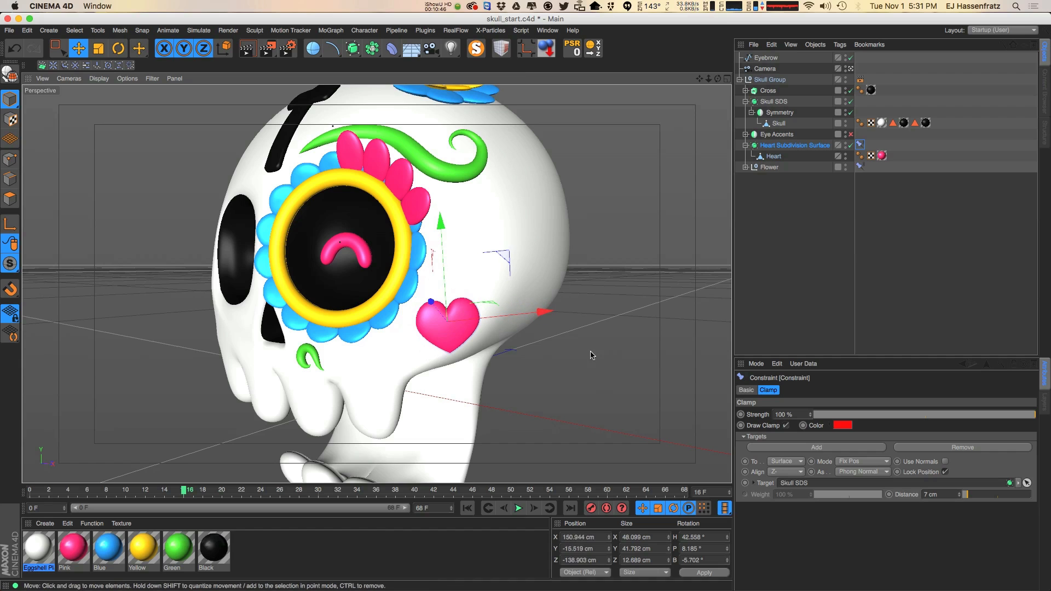
# Step: Set the heart clamp's Distance to 4 cm and slide the heart on the cheek to about X 144, Y -15, Z -145 cm
pyautogui.moveTo(967, 502); pyautogui.dragTo(961, 502)
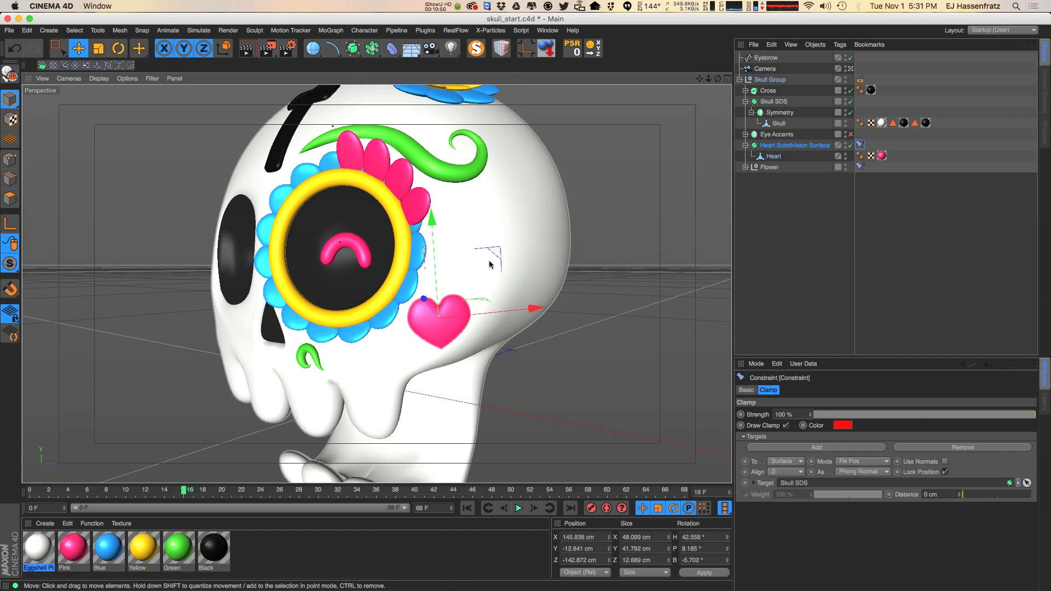
pyautogui.moveTo(957, 494); pyautogui.dragTo(964, 494)
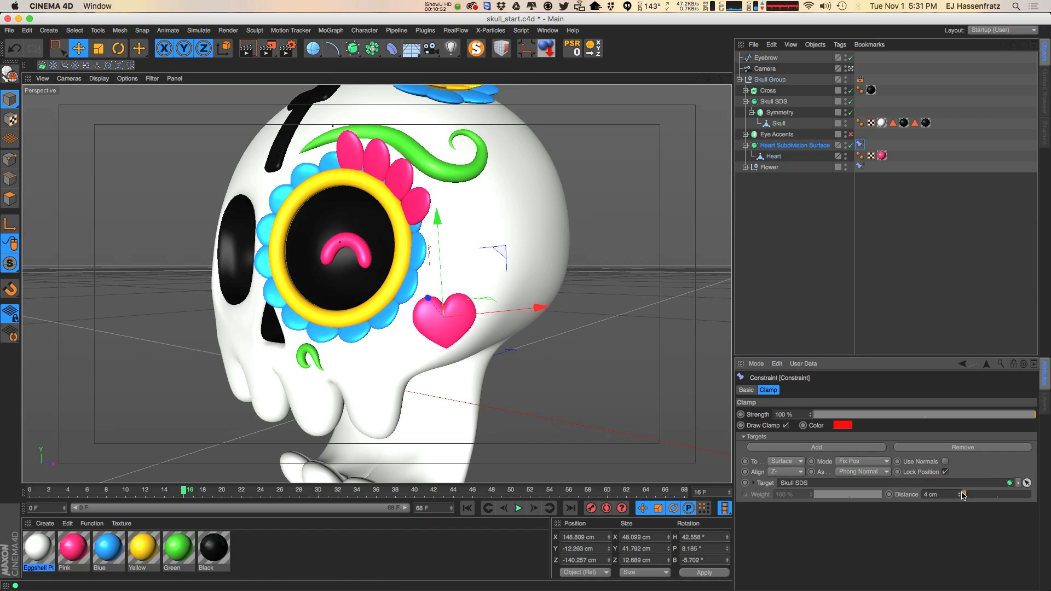
pyautogui.keyDown('alt'); pyautogui.moveTo(484, 306); pyautogui.dragTo(351, 251); pyautogui.keyUp('alt')
pyautogui.keyDown('alt'); pyautogui.moveTo(351, 251); pyautogui.dragTo(334, 313, button='middle'); pyautogui.keyUp('alt')
pyautogui.keyDown('alt'); pyautogui.moveTo(334, 313); pyautogui.dragTo(420, 275); pyautogui.keyUp('alt')
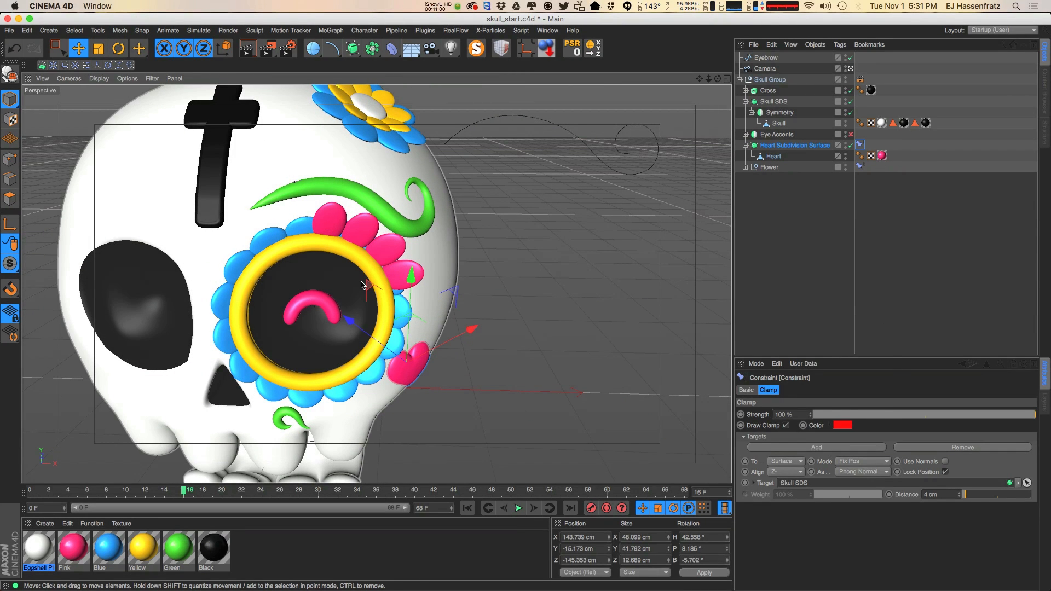
pyautogui.scroll(-5, 361, 284)
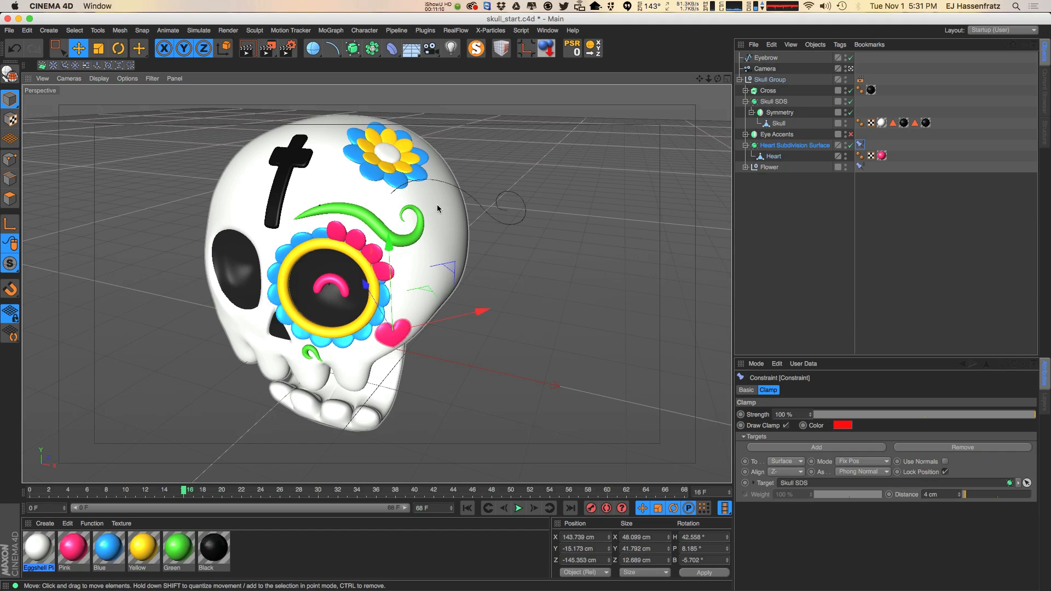
# Step: Compare the flat Eyebrow spline beside the skull with the green swept eyebrow above the decorated eye
pyautogui.keyDown('alt'); pyautogui.moveTo(419, 253); pyautogui.dragTo(514, 202); pyautogui.keyUp('alt')
pyautogui.click(518, 203)
pyautogui.keyDown('alt'); pyautogui.moveTo(481, 258); pyautogui.dragTo(523, 231); pyautogui.keyUp('alt')
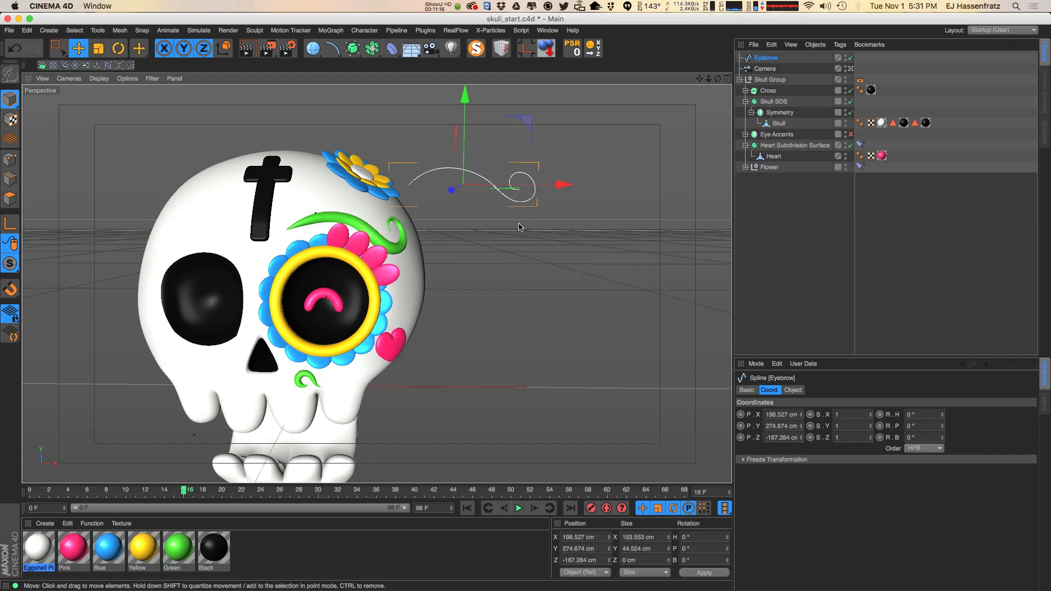
pyautogui.keyDown('alt'); pyautogui.moveTo(563, 181); pyautogui.dragTo(393, 238); pyautogui.keyUp('alt')
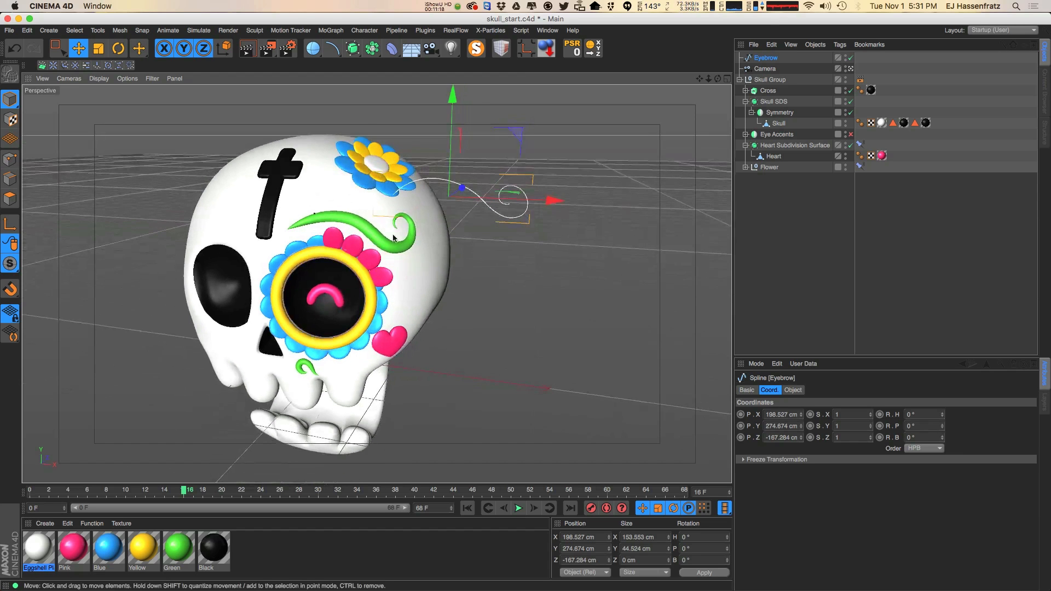
pyautogui.click(370, 232)
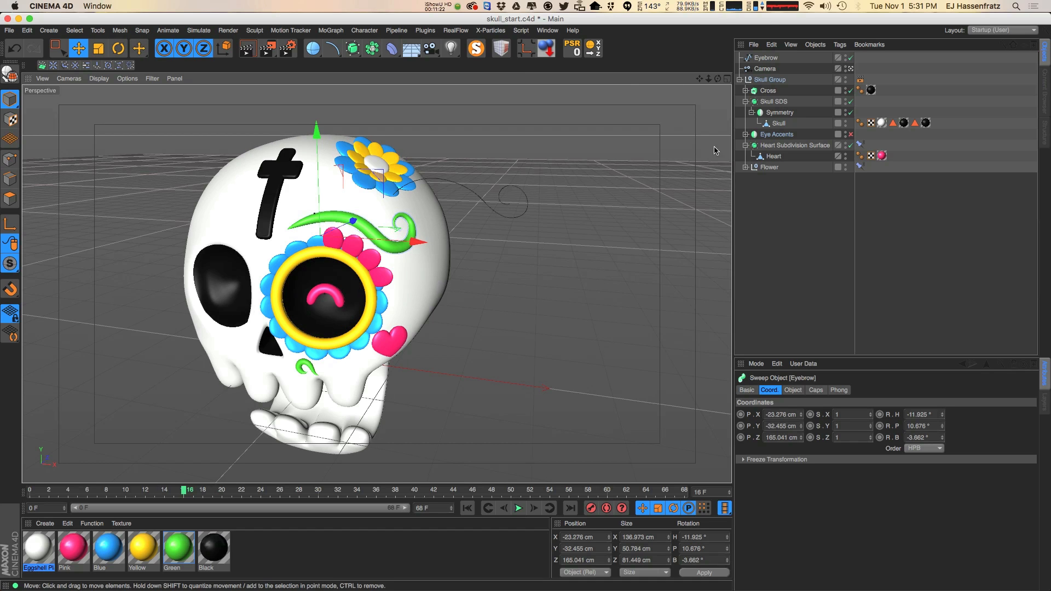
# Step: Turn on Use Color for the Eyebrow spline and set its display color to hot pink
pyautogui.click(766, 58)
pyautogui.keyDown('alt'); pyautogui.moveTo(466, 187); pyautogui.dragTo(366, 221); pyautogui.keyUp('alt')
pyautogui.keyDown('alt'); pyautogui.moveTo(365, 221); pyautogui.dragTo(392, 255, button='right'); pyautogui.keyUp('alt')
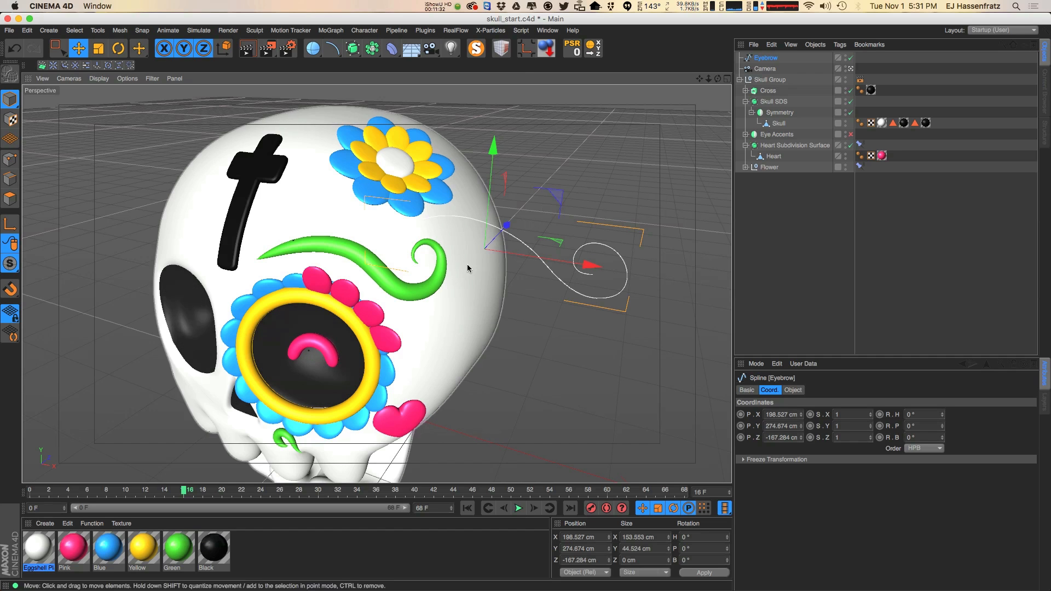
pyautogui.click(748, 390)
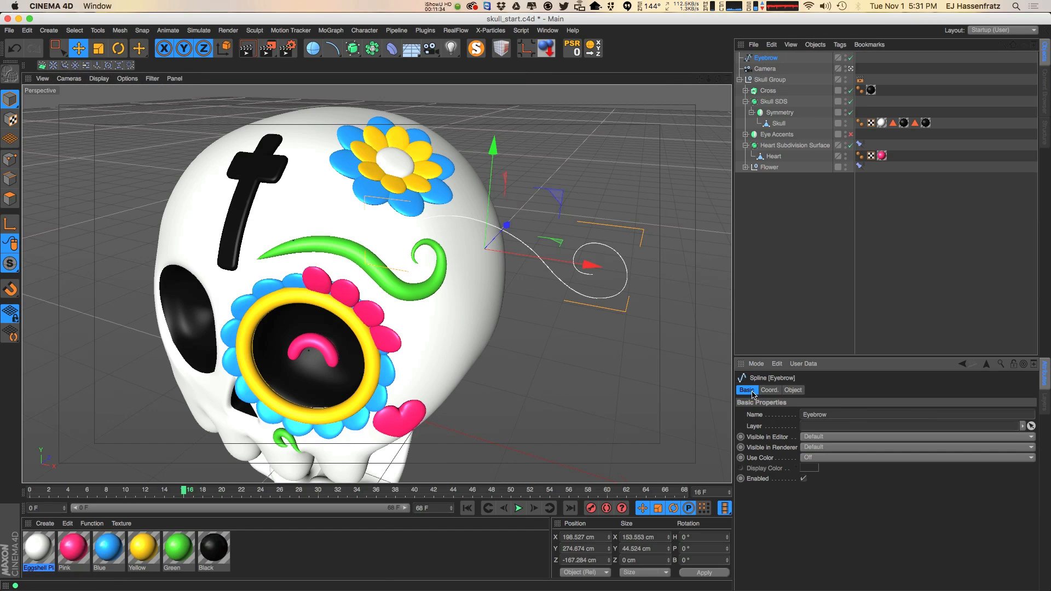
pyautogui.click(807, 458)
pyautogui.click(829, 503)
pyautogui.click(809, 469)
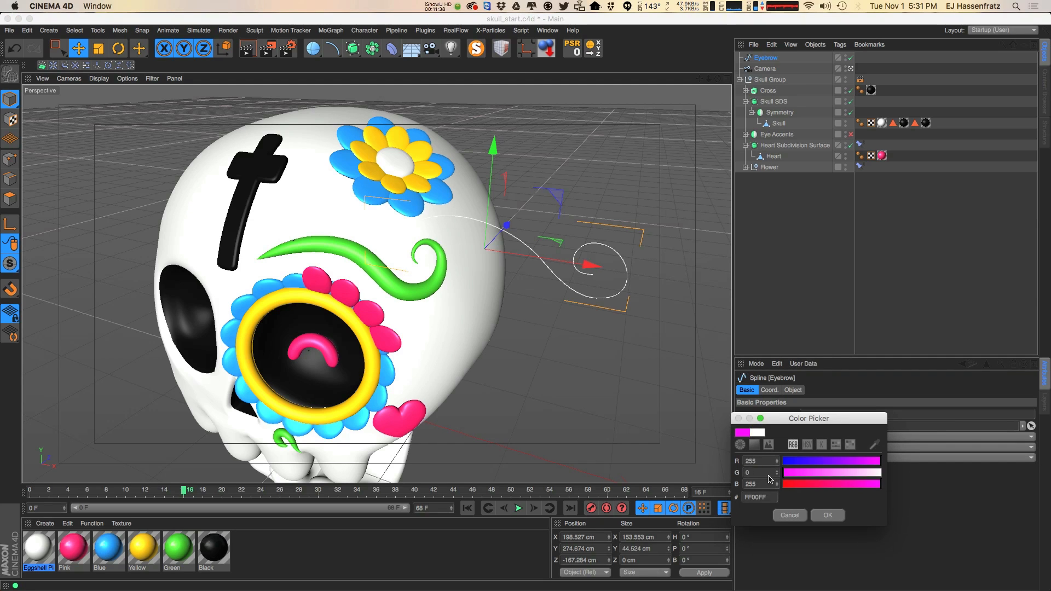
pyautogui.click(828, 515)
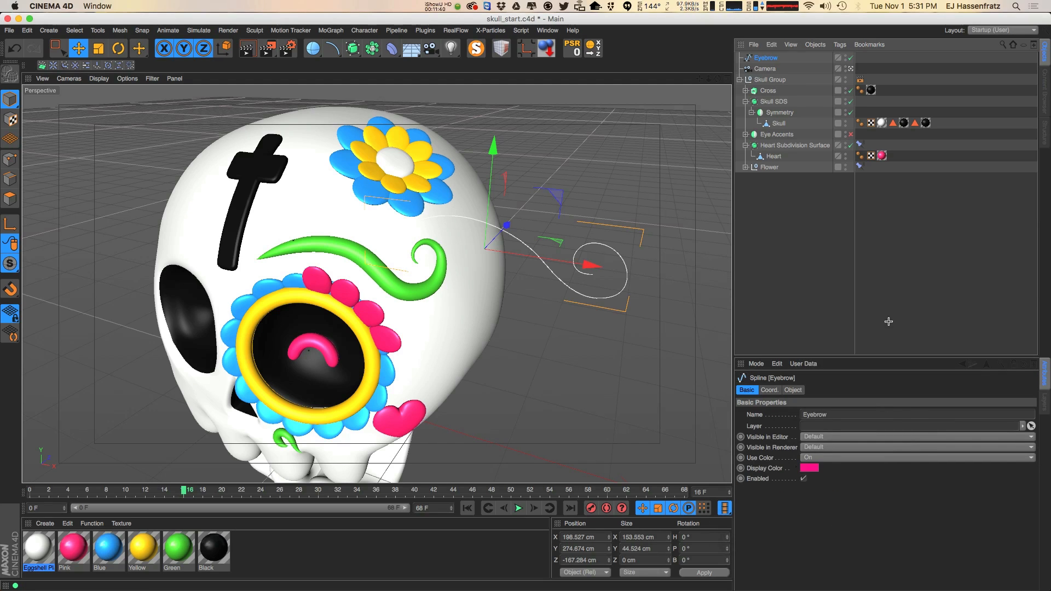
# Step: Move the Eyebrow spline in front of the brow above the decorated eye and rotate it roughly along the skull
pyautogui.moveTo(627, 272); pyautogui.dragTo(498, 255)
pyautogui.press('r')
pyautogui.moveTo(570, 280); pyautogui.dragTo(610, 255)
pyautogui.press('e')
pyautogui.press('super+shift+a')
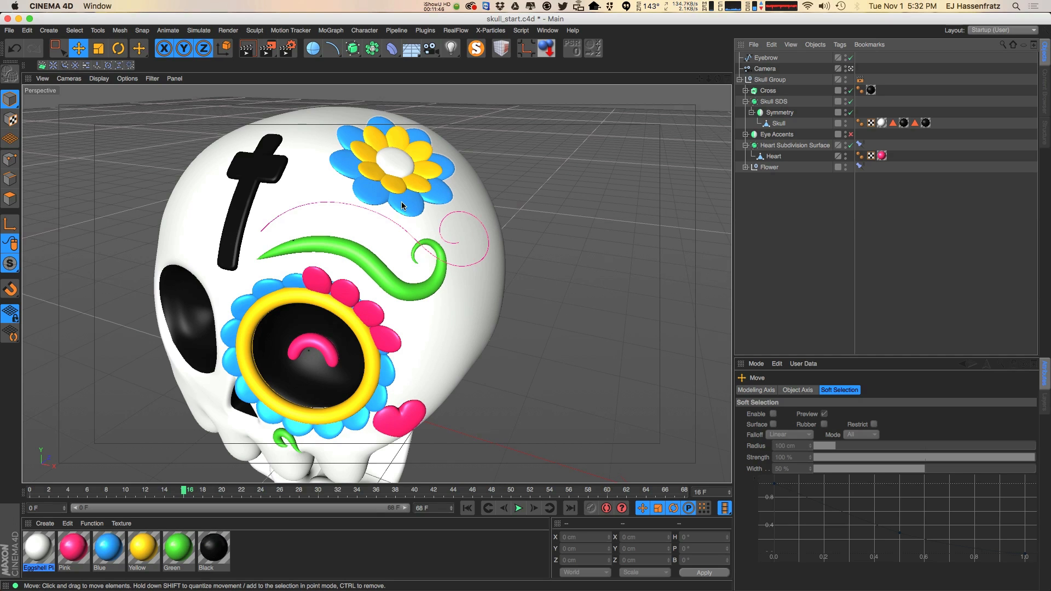
# Step: Refine the Eyebrow spline's placement to about X 81, Y 236, Z -126 cm, with rotation about H 35°, P -28°, B 2°
pyautogui.click(764, 69)
pyautogui.keyDown('alt'); pyautogui.moveTo(461, 258); pyautogui.dragTo(440, 255); pyautogui.keyUp('alt')
pyautogui.click(765, 58)
pyautogui.press('e')
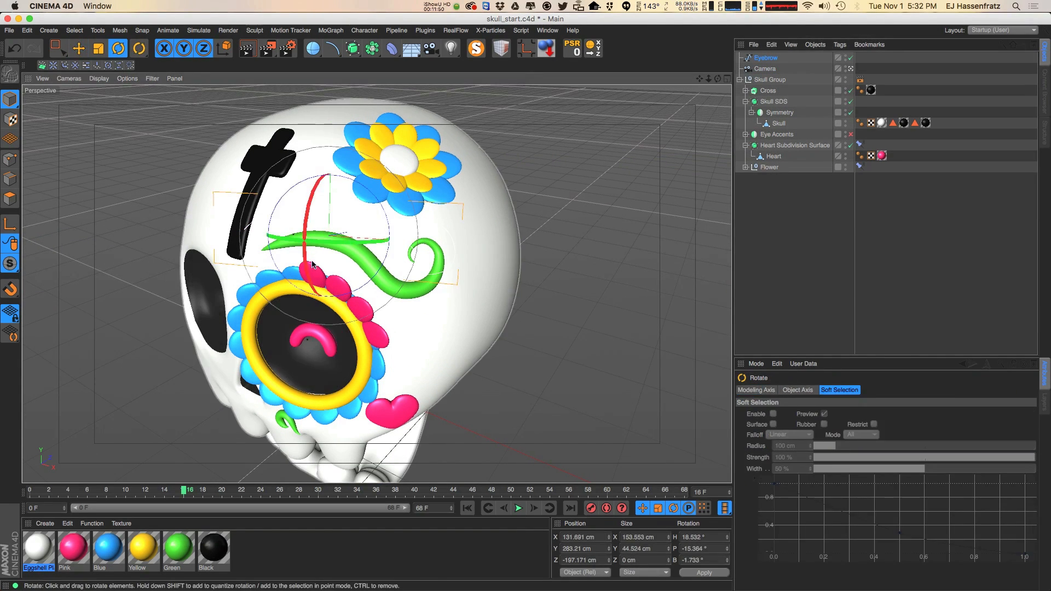
pyautogui.keyDown('alt'); pyautogui.moveTo(376, 268); pyautogui.dragTo(373, 251); pyautogui.keyUp('alt')
pyautogui.keyDown('alt'); pyautogui.moveTo(373, 250); pyautogui.dragTo(395, 250); pyautogui.keyUp('alt')
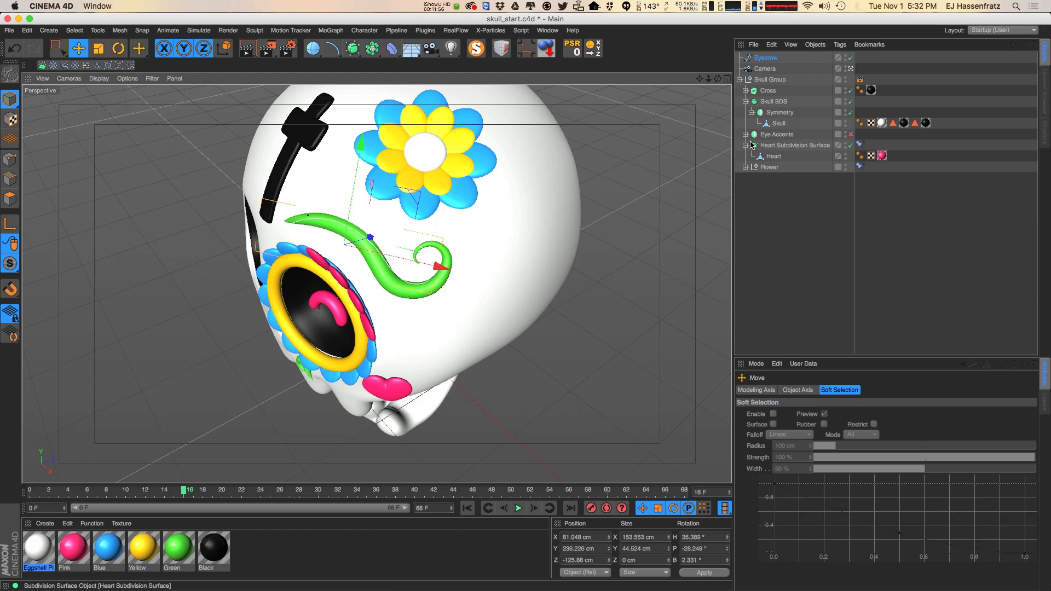
# Step: Expand the Eye Accents group and hide the green Eyebrow sweep in the viewport
pyautogui.click(422, 294)
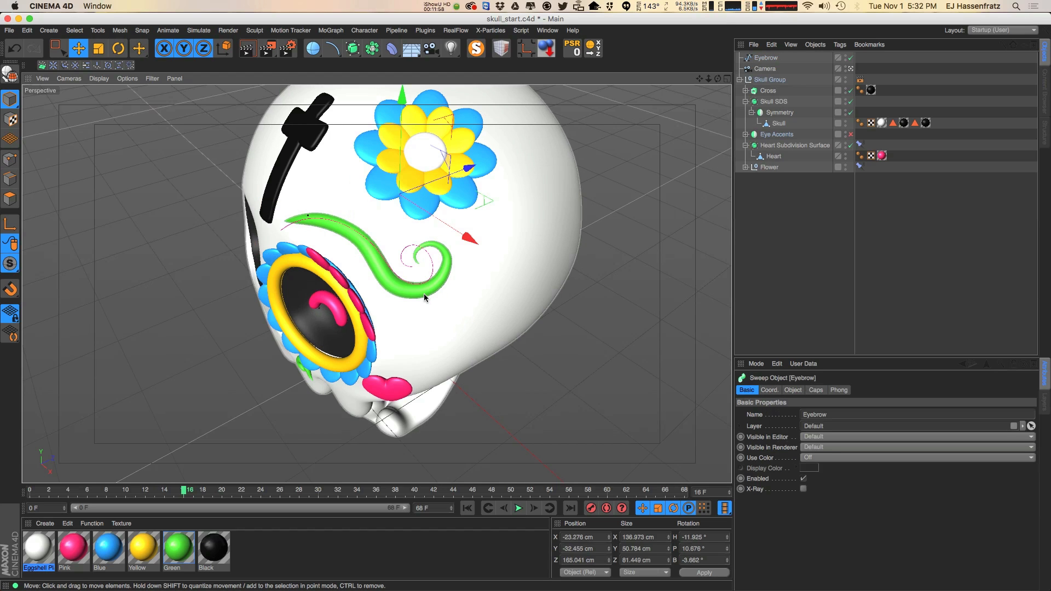
pyautogui.click(747, 135)
pyautogui.click(845, 165)
pyautogui.click(846, 165)
pyautogui.click(845, 170)
pyautogui.click(846, 173)
# Step: Enter X as the Selection of the skull's Eggshell Plastic texture tag to take the white material off the skull
pyautogui.keyDown('alt'); pyautogui.moveTo(340, 312); pyautogui.dragTo(493, 236); pyautogui.keyUp('alt')
pyautogui.click(766, 57)
pyautogui.keyDown('alt'); pyautogui.moveTo(409, 242); pyautogui.dragTo(384, 229); pyautogui.keyUp('alt')
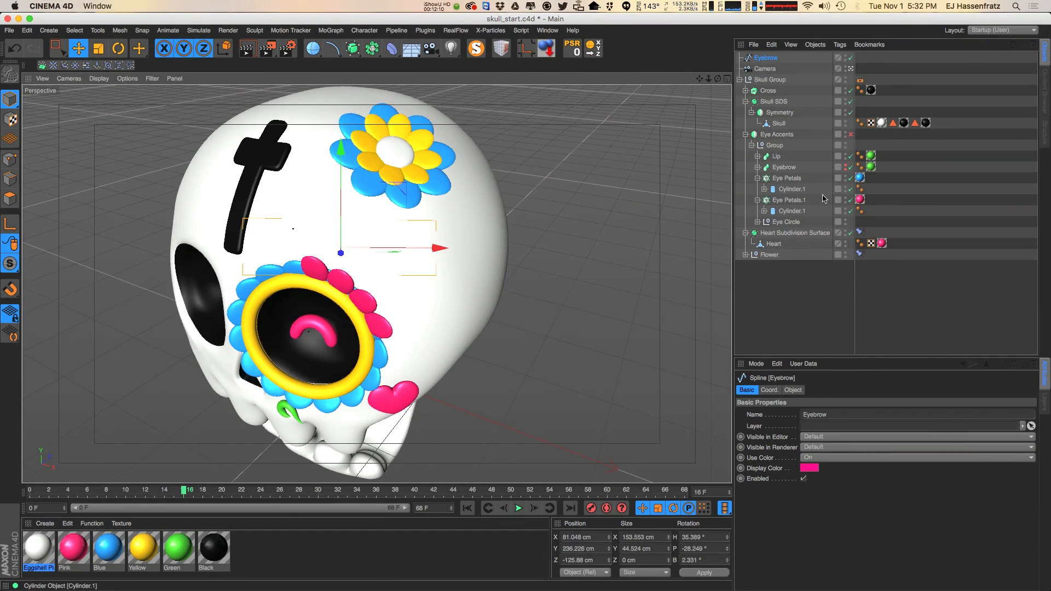
pyautogui.click(882, 123)
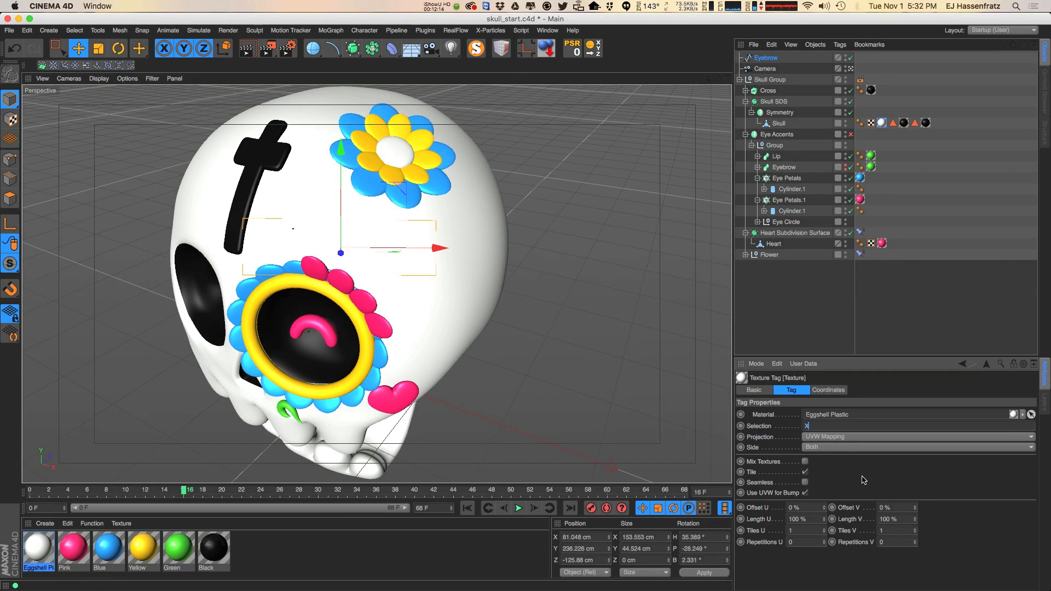
pyautogui.press('Return')
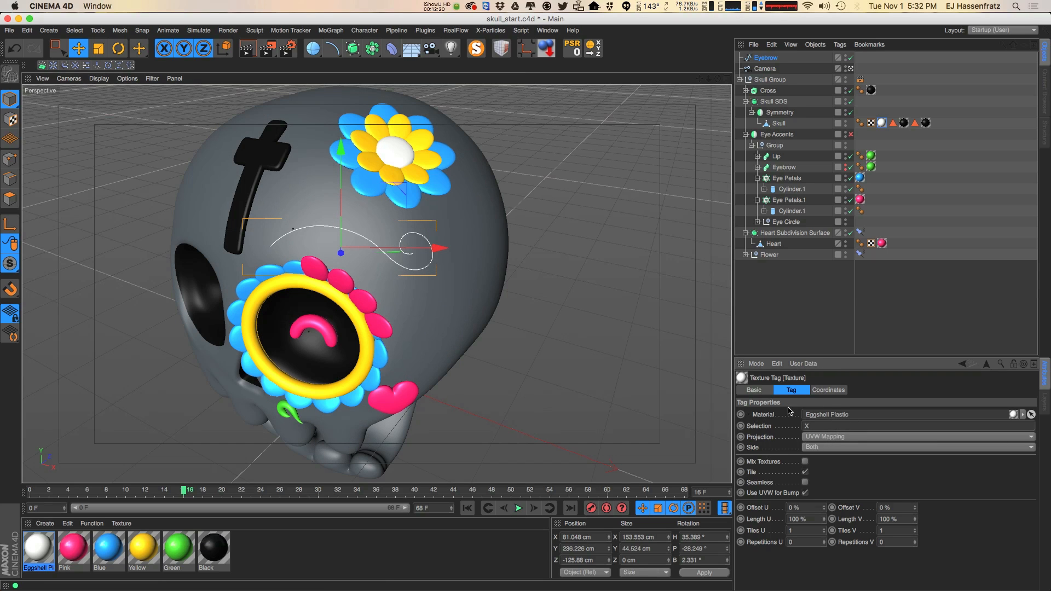
pyautogui.click(803, 316)
pyautogui.moveTo(399, 293)
pyautogui.keyDown('alt'); pyautogui.mouseDown()
pyautogui.moveTo(350, 276)
pyautogui.moveTo(451, 207)
pyautogui.moveTo(416, 273)
pyautogui.moveTo(470, 273)
pyautogui.moveTo(349, 254)
pyautogui.moveTo(382, 285)
pyautogui.mouseUp(); pyautogui.keyUp('alt')
pyautogui.scroll(5, 378, 263)
pyautogui.moveTo(385, 281)
pyautogui.keyDown('alt'); pyautogui.mouseDown(button='middle')
pyautogui.moveTo(399, 301)
pyautogui.moveTo(389, 300)
pyautogui.mouseUp(button='middle'); pyautogui.keyUp('alt')
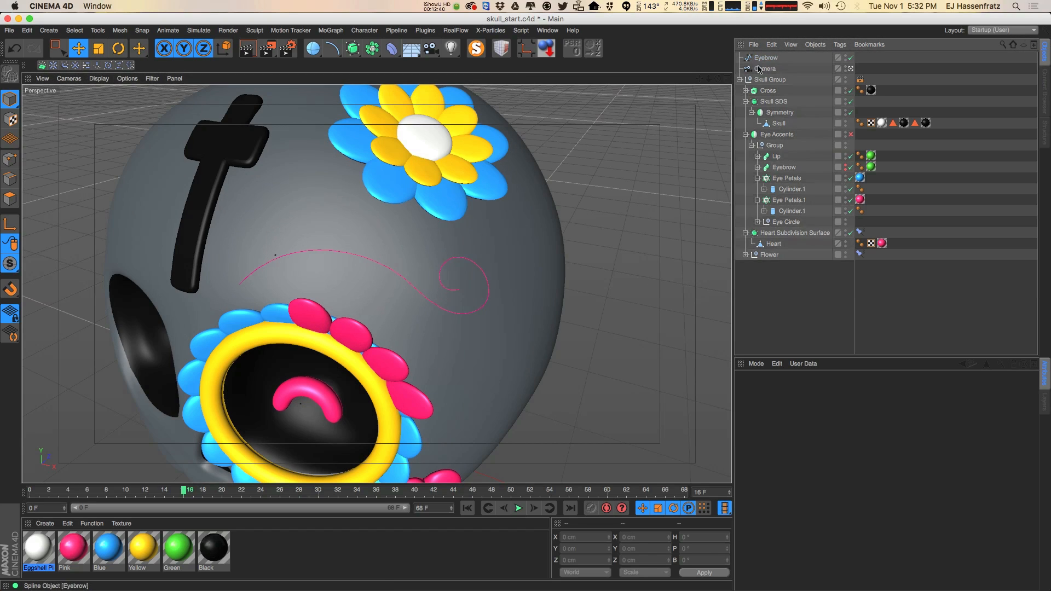
# Step: Project the Eyebrow spline onto the skull's surface with the Project tool in View mode
pyautogui.click(404, 272)
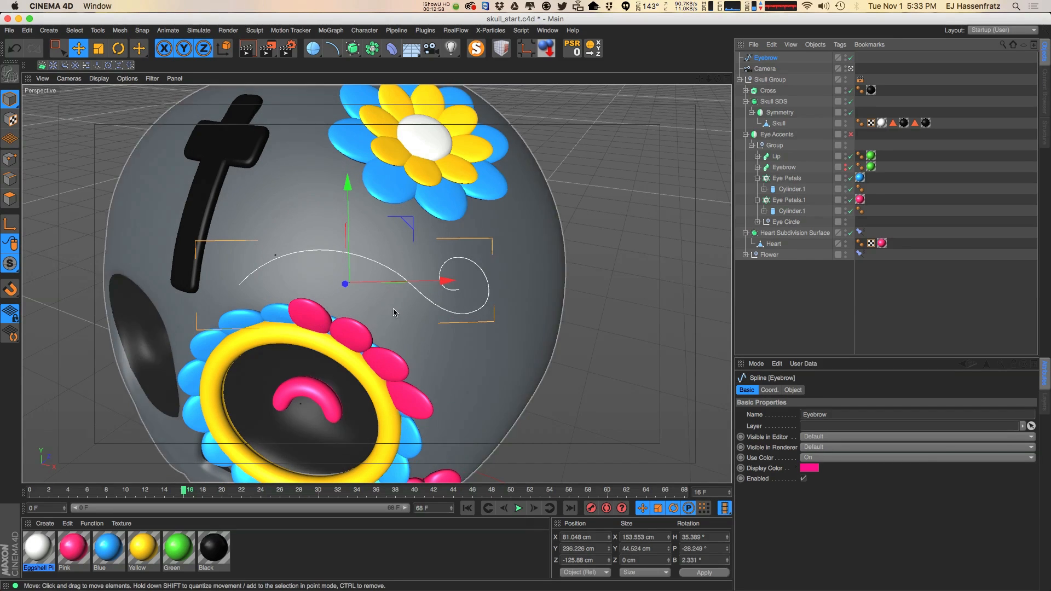
pyautogui.click(75, 30)
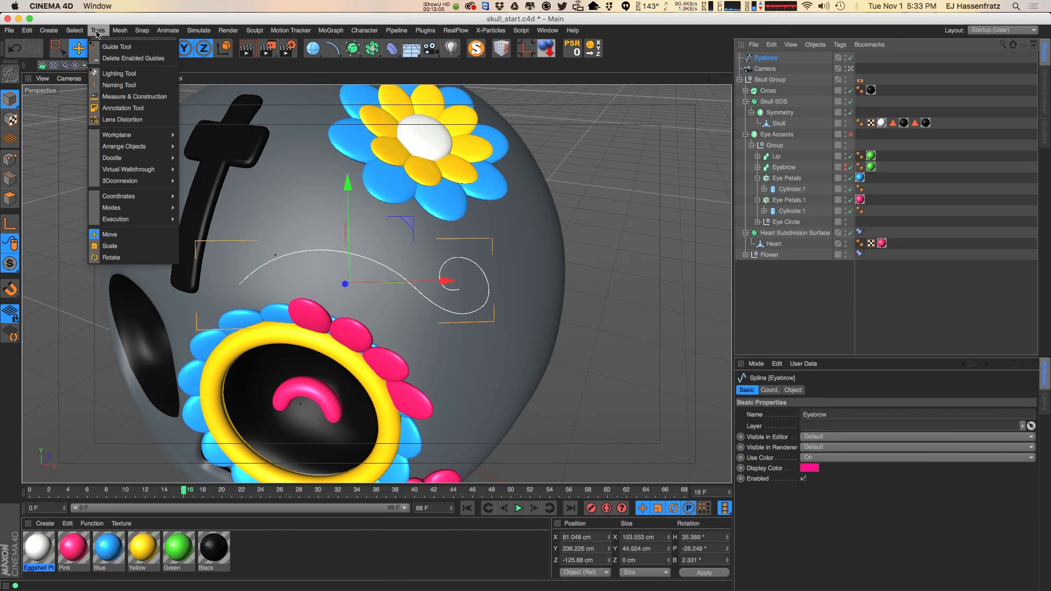
pyautogui.moveTo(120, 31)
pyautogui.moveTo(124, 61)
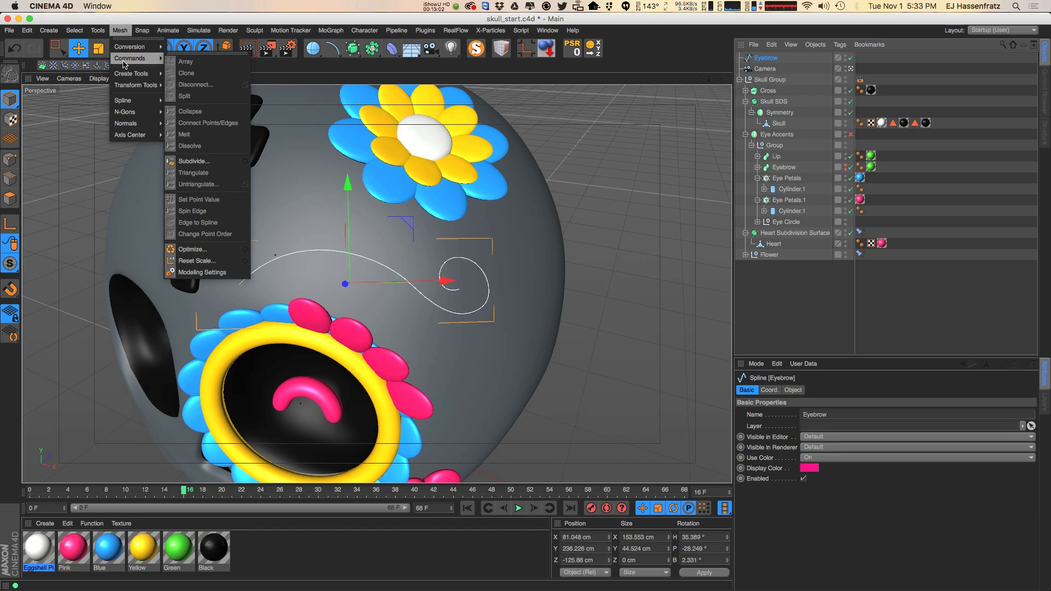
pyautogui.moveTo(123, 101)
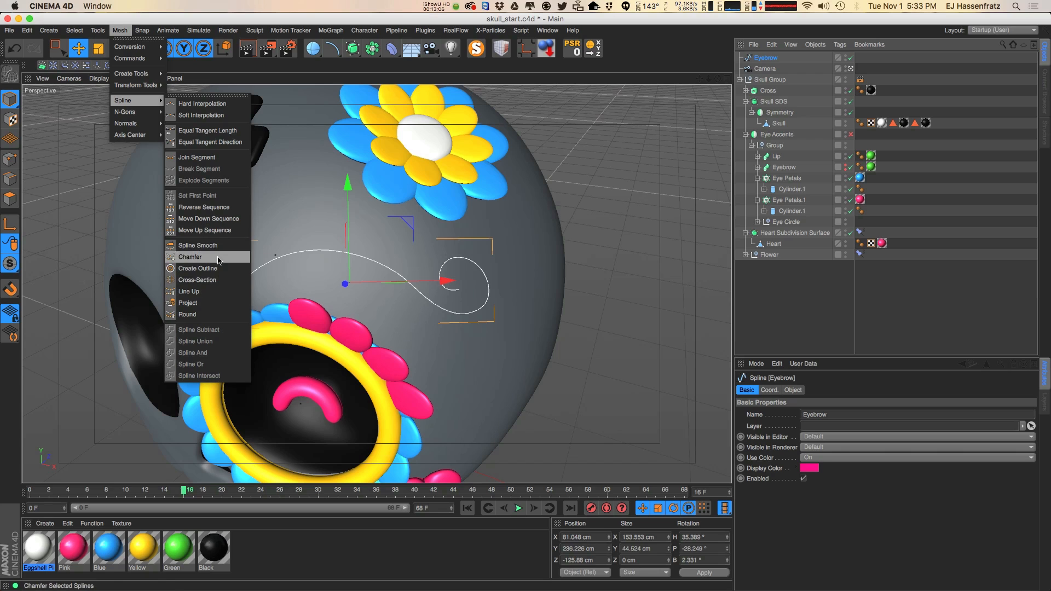
pyautogui.click(215, 305)
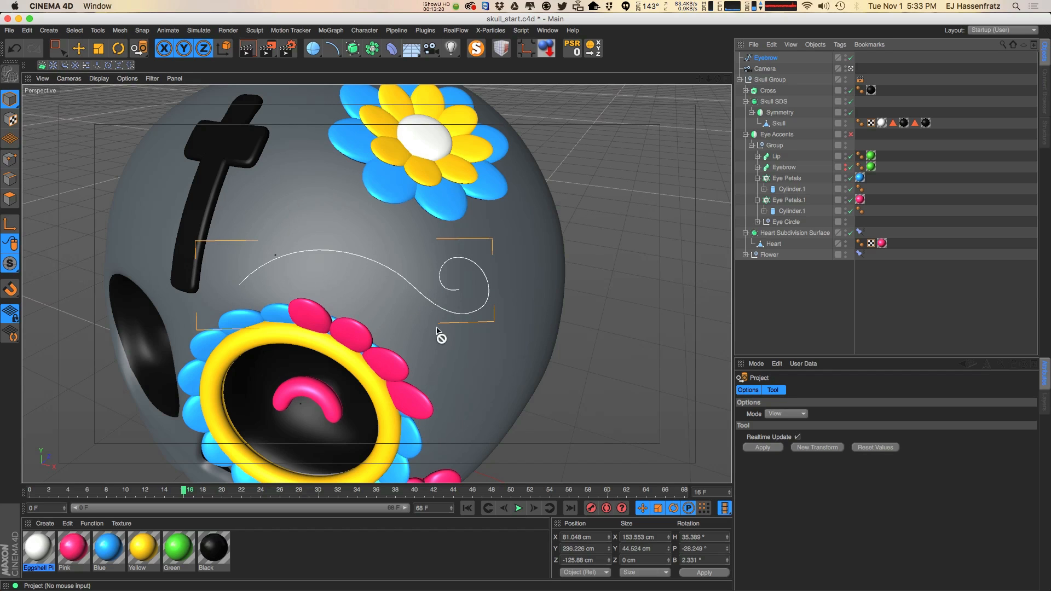
pyautogui.click(788, 414)
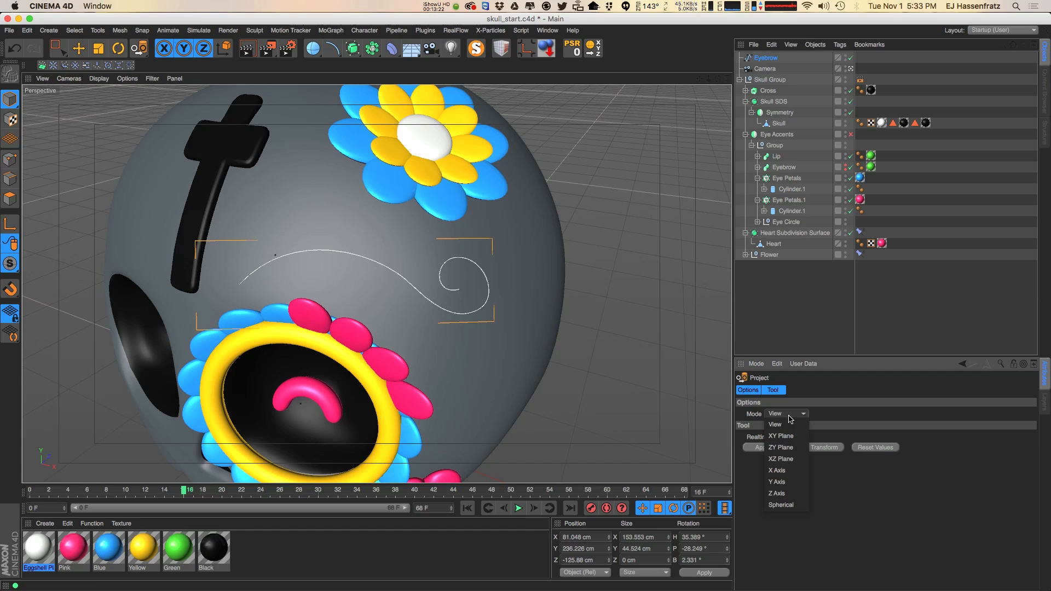
pyautogui.click(786, 420)
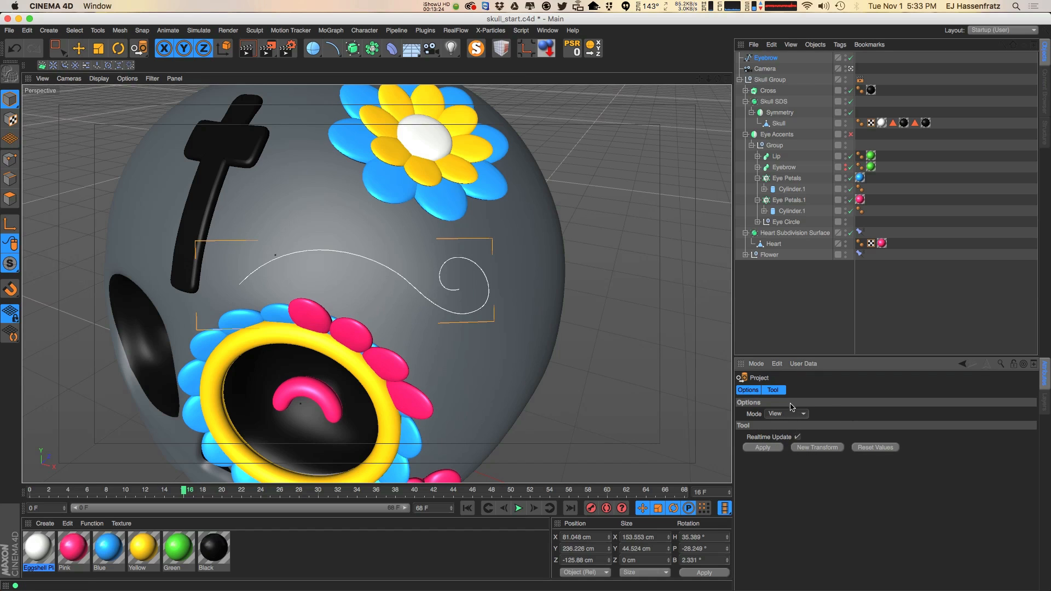
pyautogui.click(790, 415)
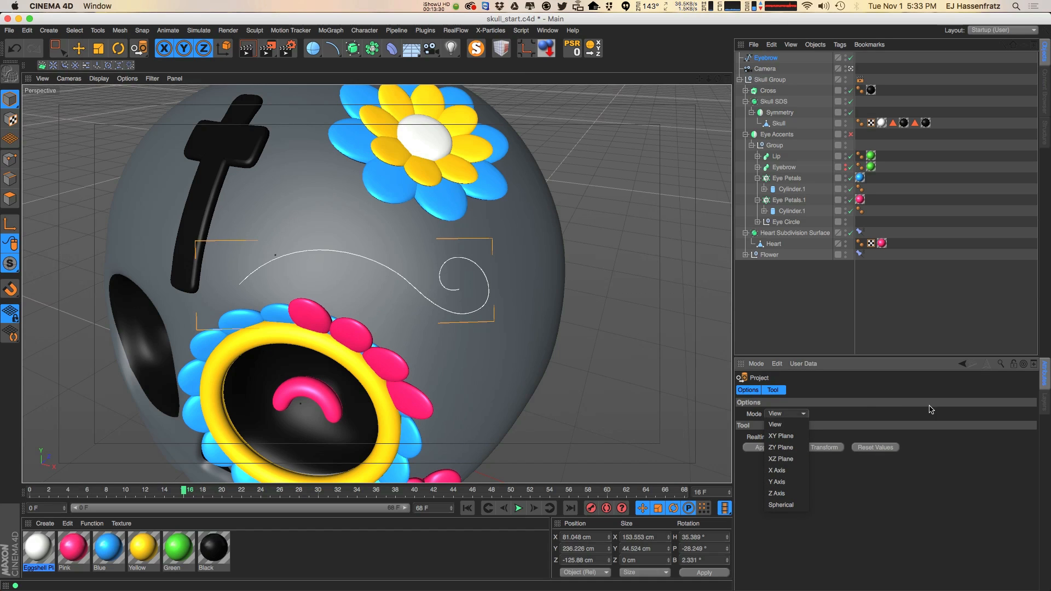
pyautogui.click(886, 425)
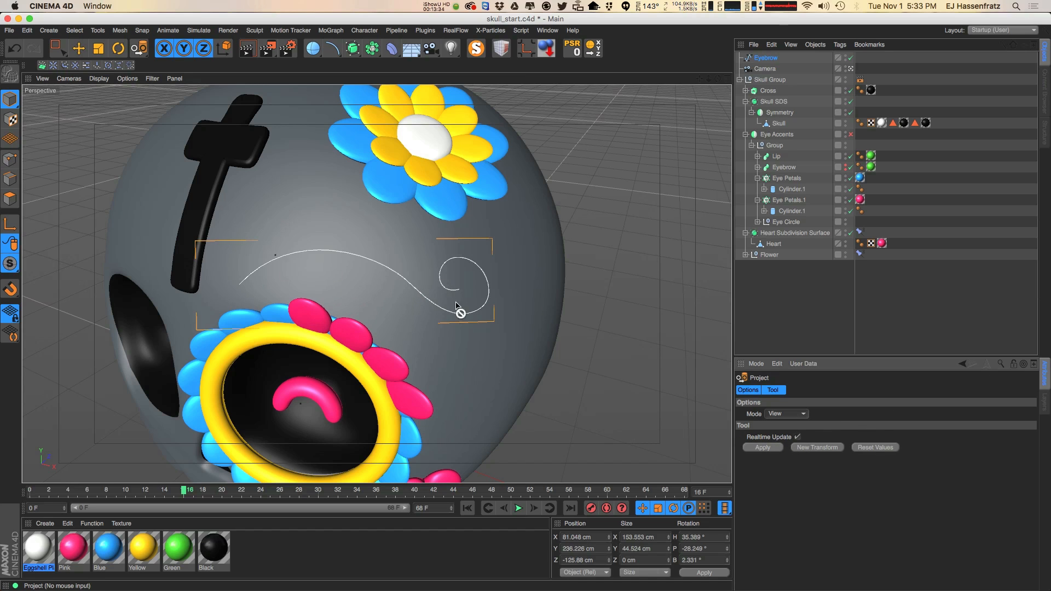
pyautogui.click(763, 448)
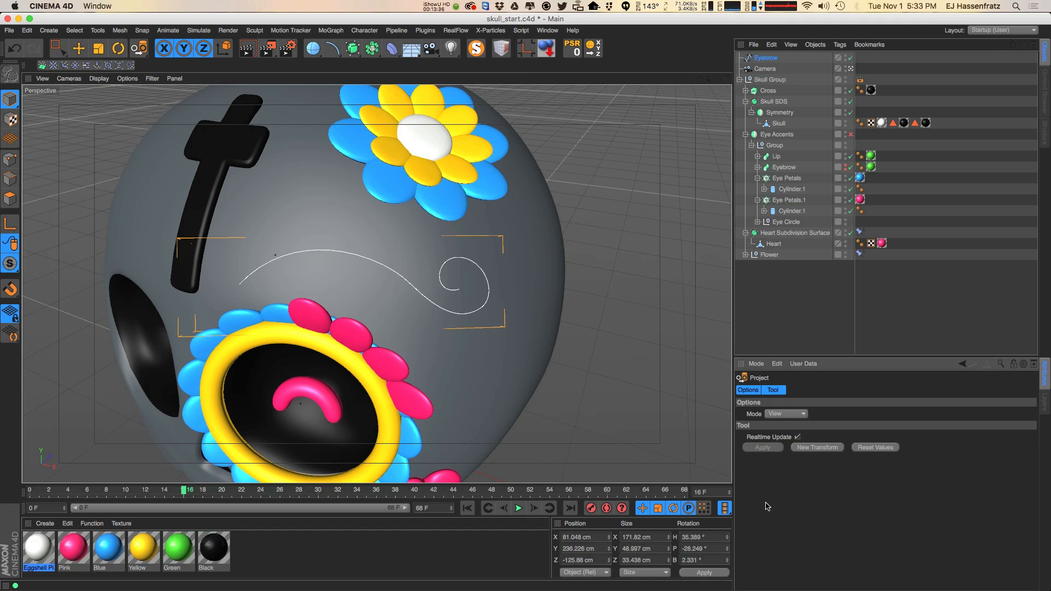
pyautogui.click(78, 48)
# Step: Replace the old Spline inside the green Eyebrow sweep with the projected Eyebrow spline and show the sweep in the viewport
pyautogui.keyDown('alt'); pyautogui.moveTo(372, 278); pyautogui.dragTo(369, 315); pyautogui.keyUp('alt')
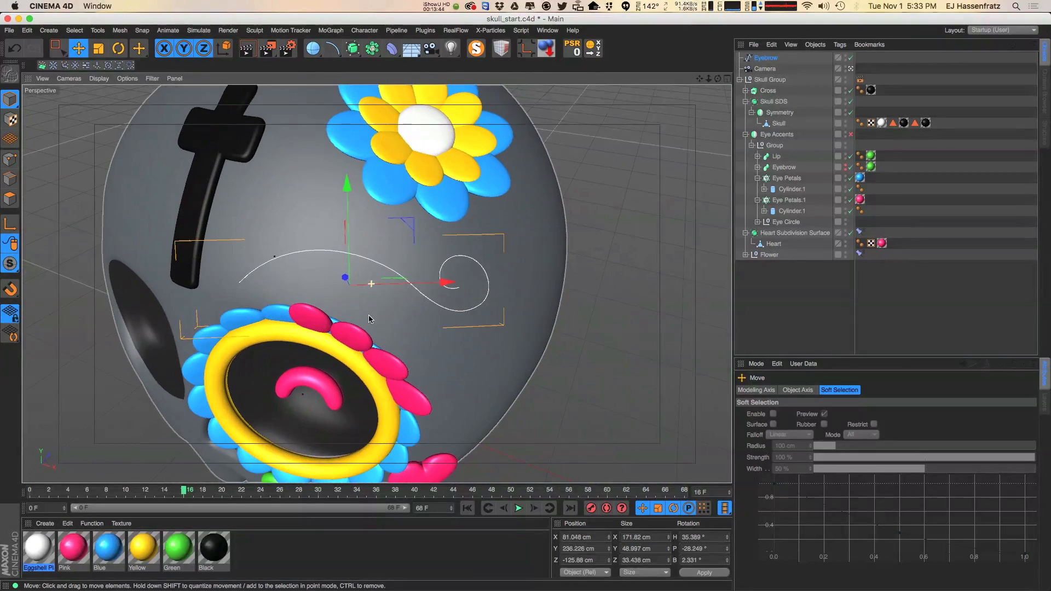
pyautogui.keyDown('alt'); pyautogui.moveTo(294, 313); pyautogui.dragTo(523, 322); pyautogui.keyUp('alt')
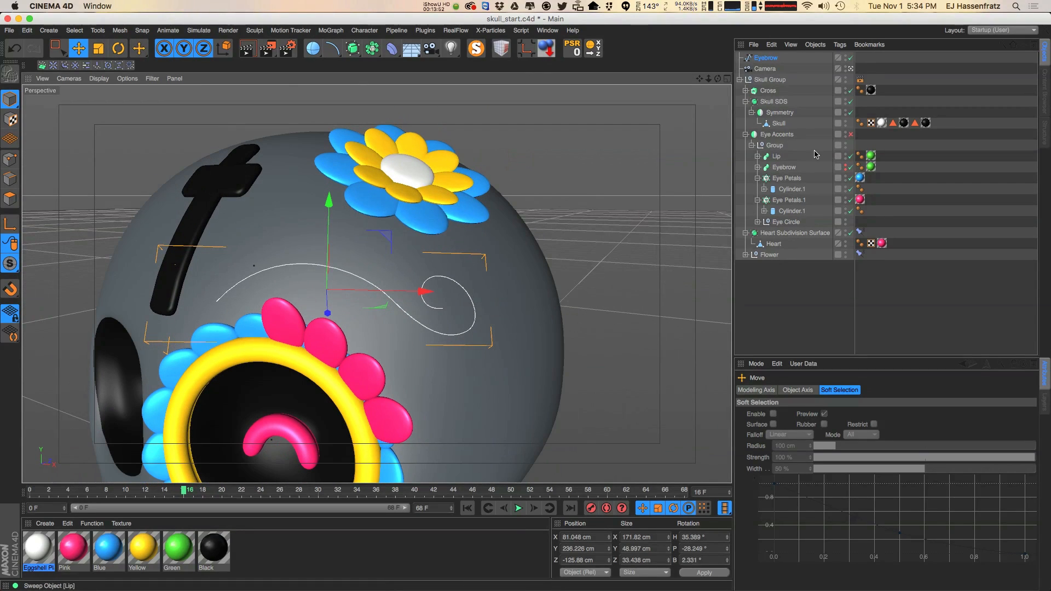
pyautogui.click(757, 167)
pyautogui.click(787, 188)
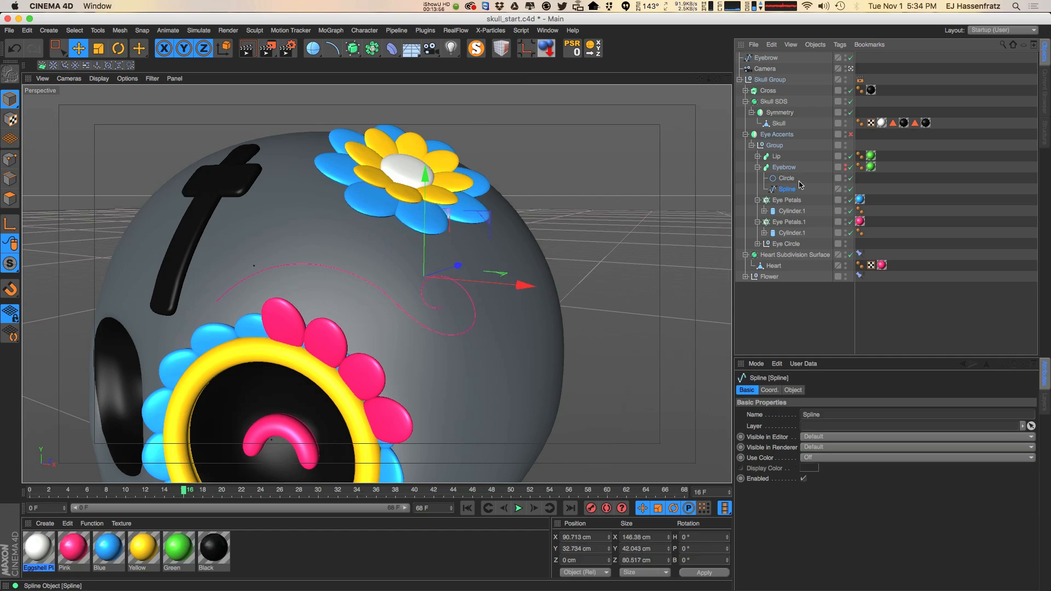
pyautogui.press('Delete')
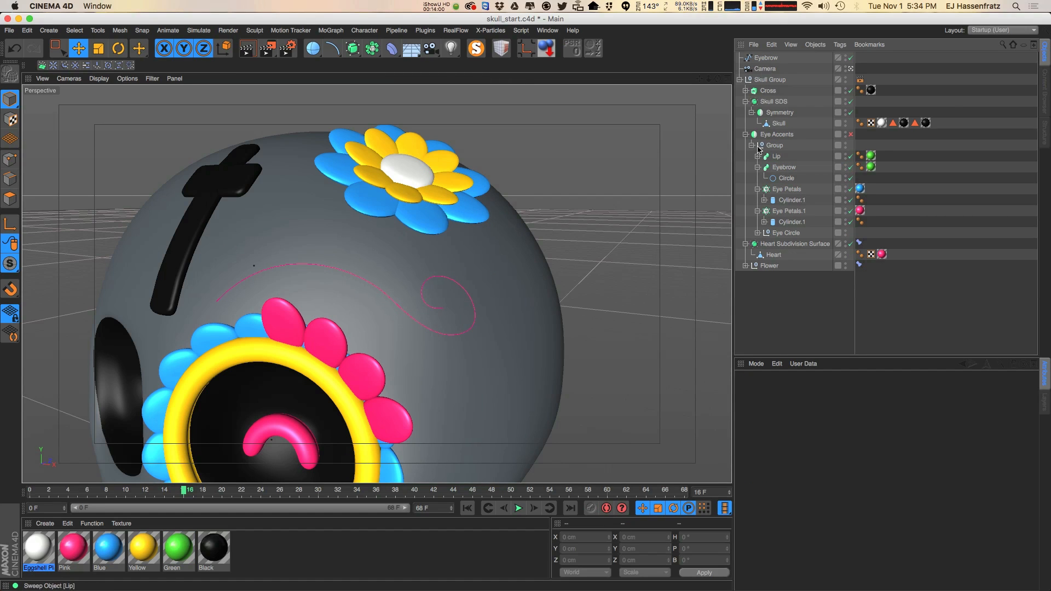
pyautogui.moveTo(780, 186); pyautogui.dragTo(783, 182)
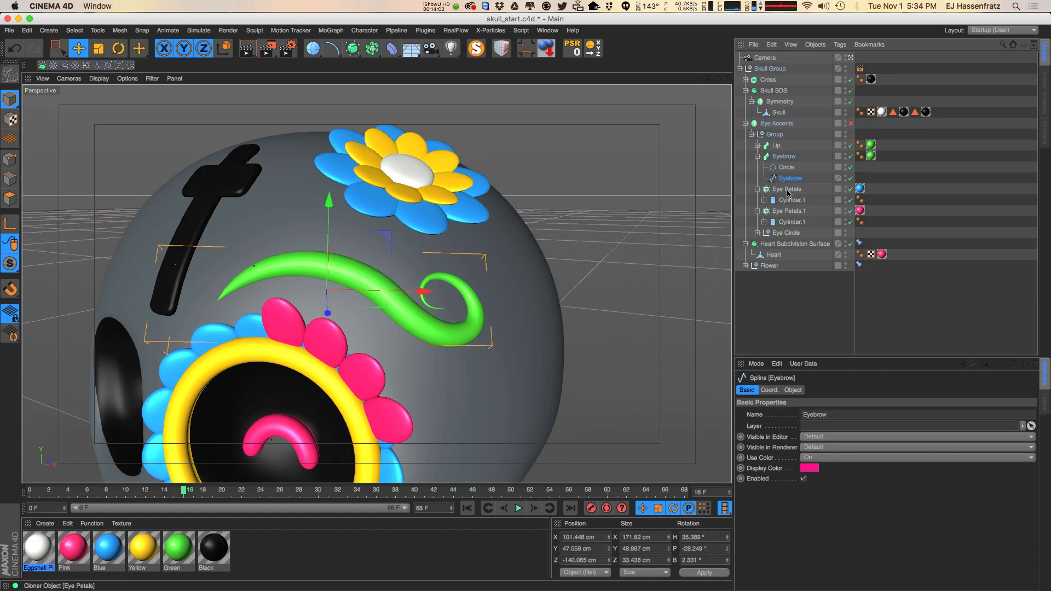
# Step: Examine from several angles how the eyebrow sweep, cross, heart and flower sit on the skull
pyautogui.click(786, 167)
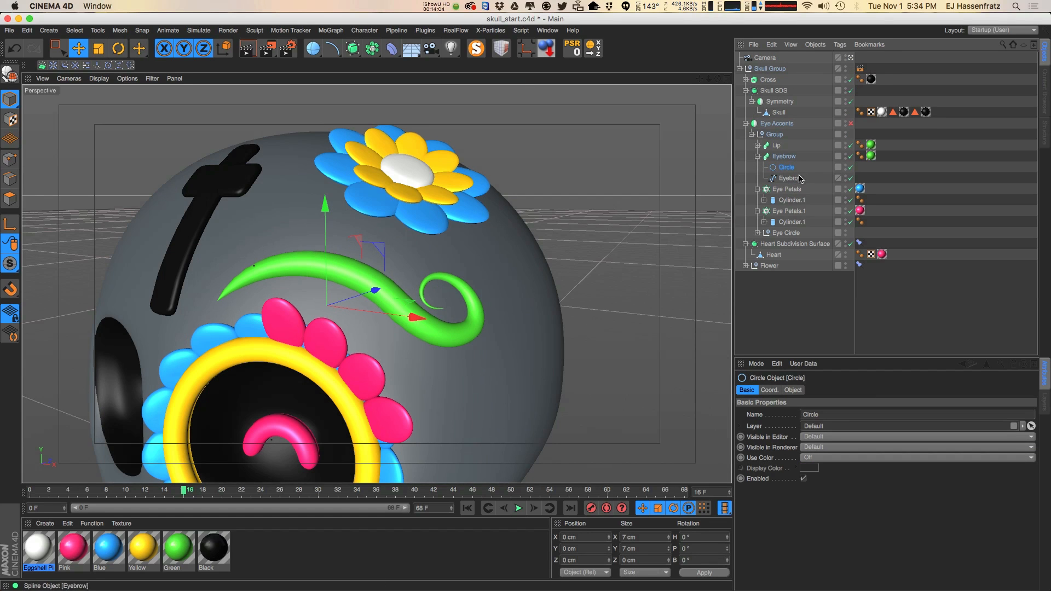
pyautogui.keyDown('alt'); pyautogui.moveTo(481, 290); pyautogui.dragTo(282, 252); pyautogui.keyUp('alt')
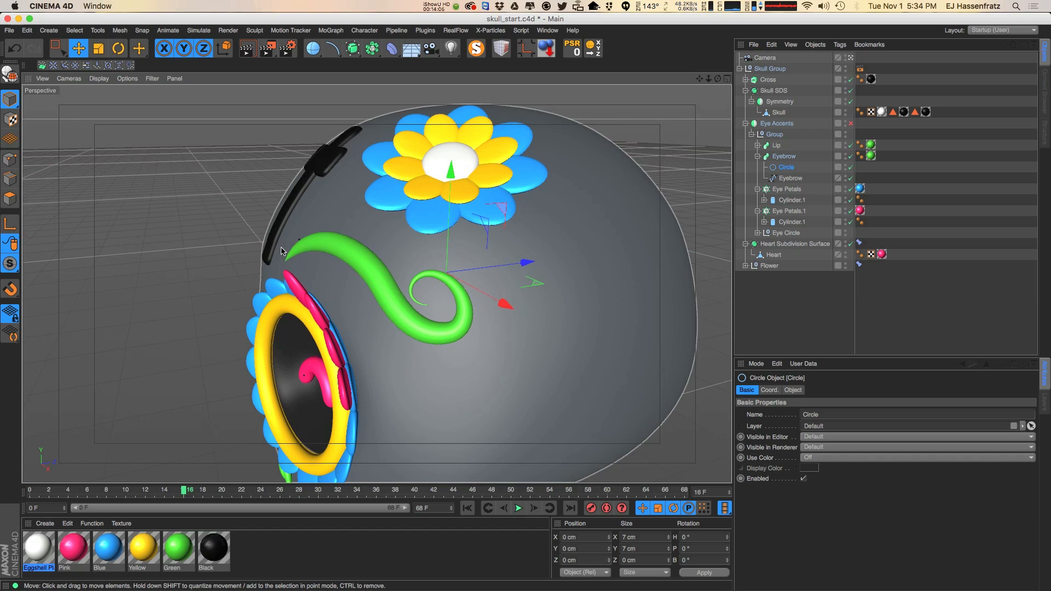
pyautogui.click(785, 178)
pyautogui.keyDown('alt'); pyautogui.moveTo(493, 263); pyautogui.dragTo(435, 282); pyautogui.keyUp('alt')
pyautogui.keyDown('alt'); pyautogui.moveTo(366, 275); pyautogui.dragTo(346, 294); pyautogui.keyUp('alt')
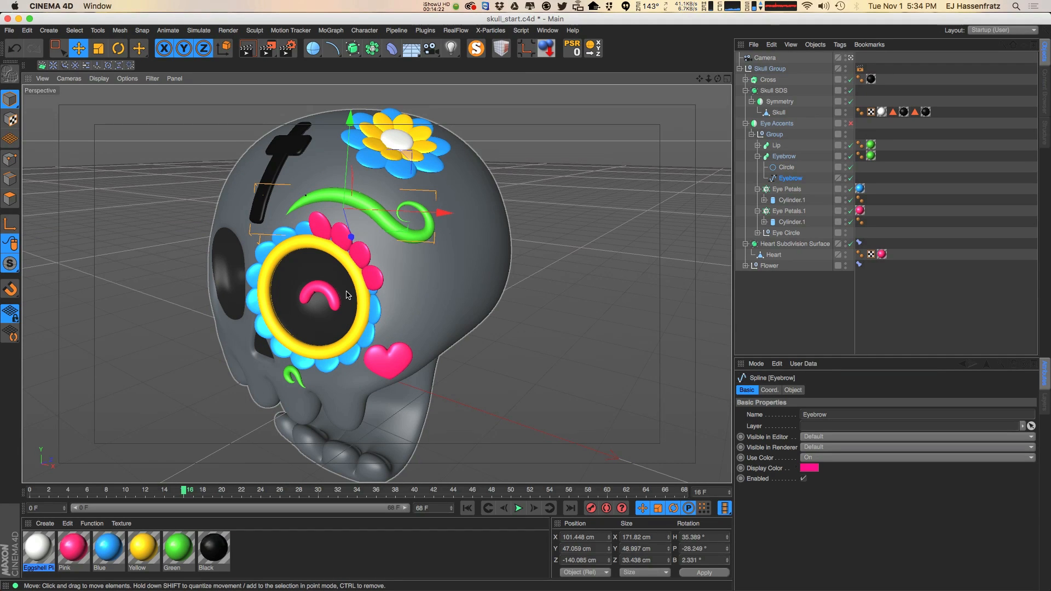
pyautogui.click(878, 341)
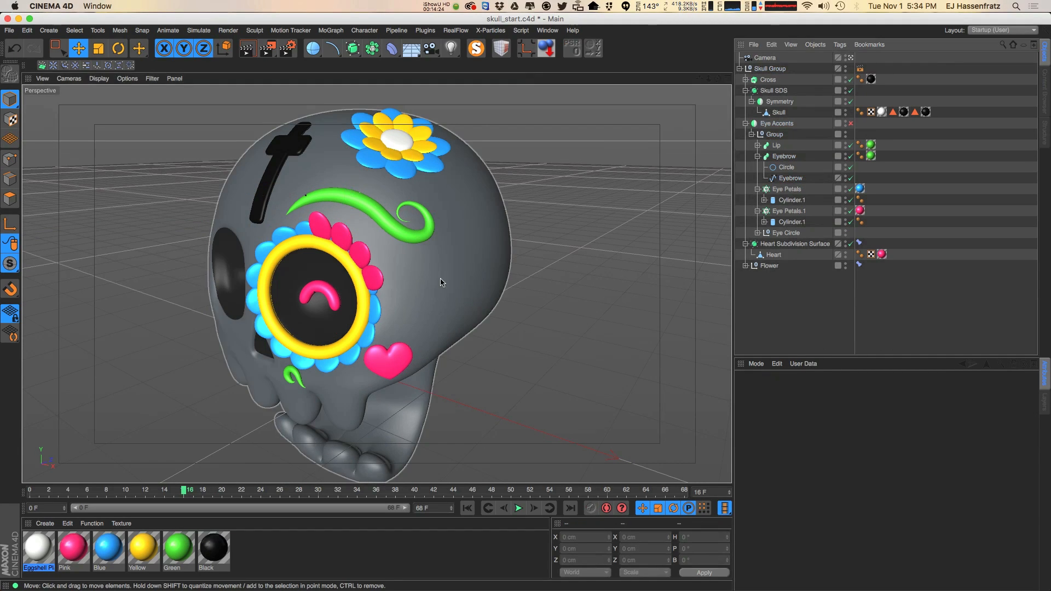
pyautogui.keyDown('alt'); pyautogui.moveTo(441, 280); pyautogui.dragTo(452, 267); pyautogui.keyUp('alt')
pyautogui.click(268, 218)
pyautogui.keyDown('alt'); pyautogui.moveTo(268, 218); pyautogui.dragTo(332, 202); pyautogui.keyUp('alt')
pyautogui.click(248, 210)
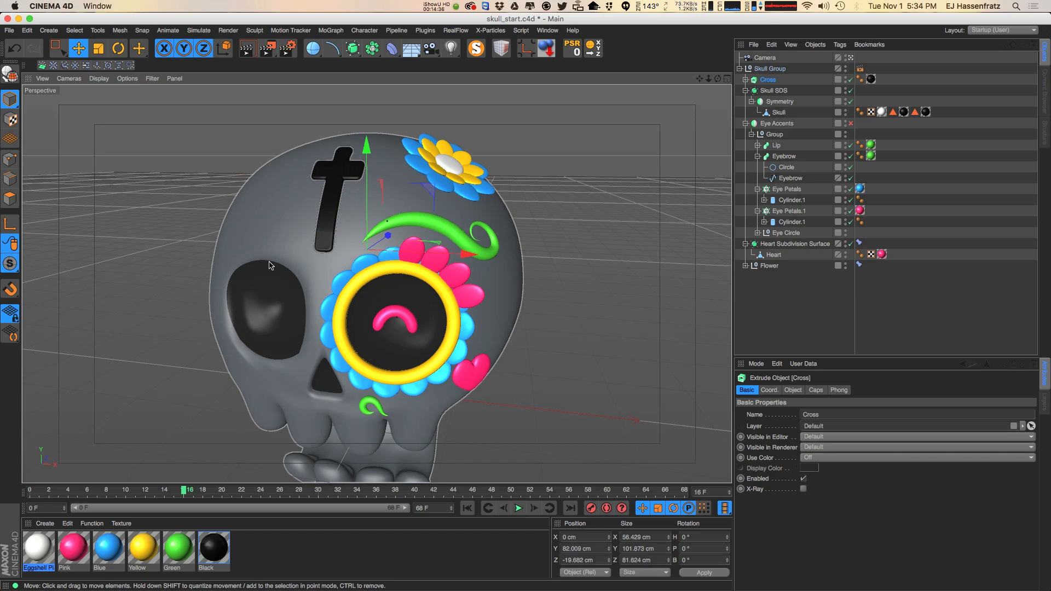
pyautogui.click(788, 245)
pyautogui.click(769, 266)
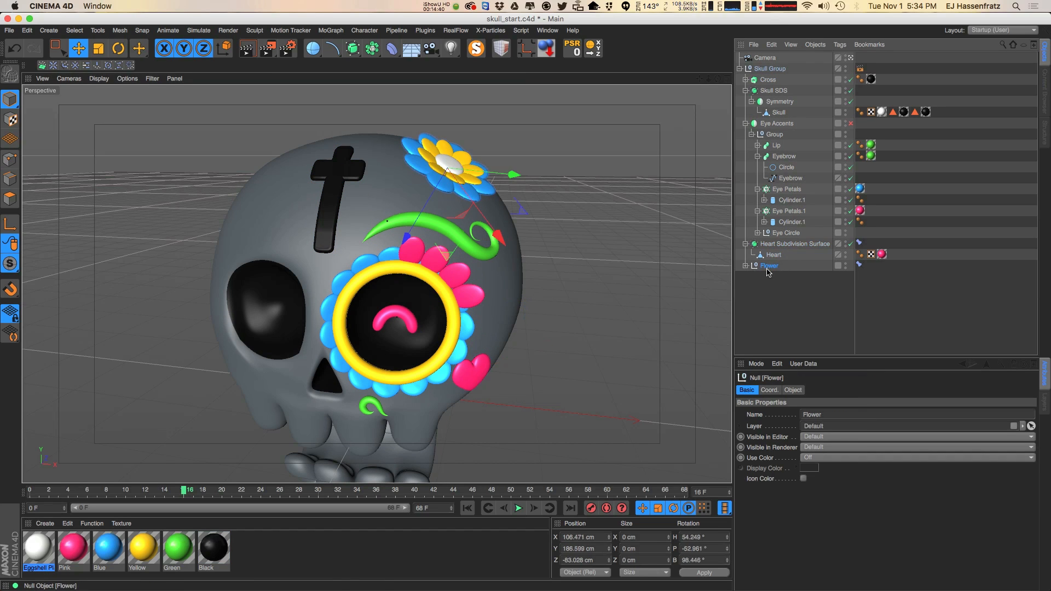
pyautogui.moveTo(452, 247)
pyautogui.keyDown('alt'); pyautogui.mouseDown()
pyautogui.moveTo(487, 220)
pyautogui.moveTo(471, 241)
pyautogui.mouseUp(); pyautogui.keyUp('alt')
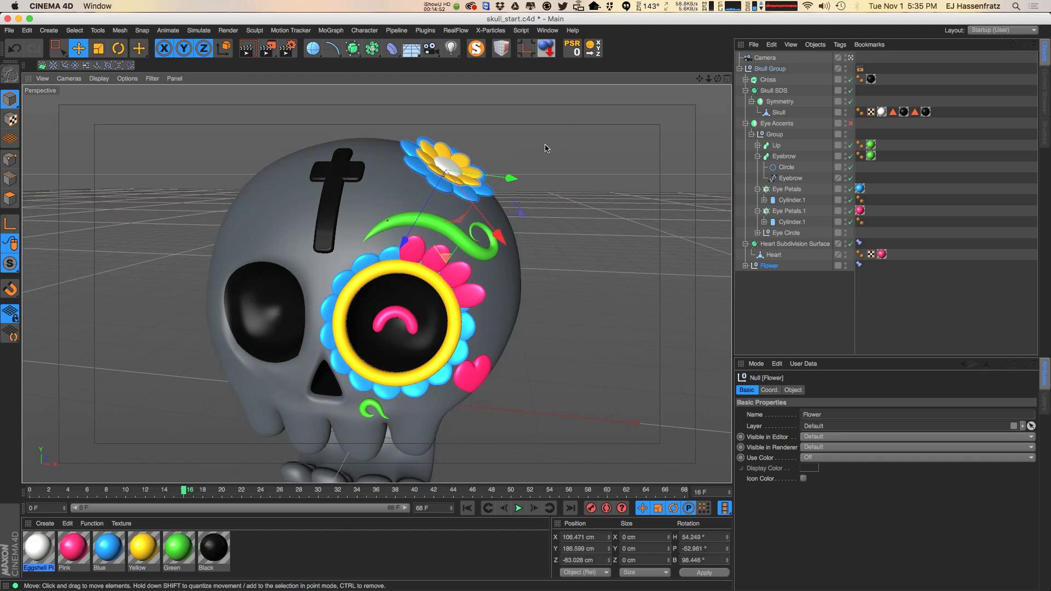
# Step: Switch to the cross.c4d document and select the Cross extrude on the sphere
pyautogui.click(547, 30)
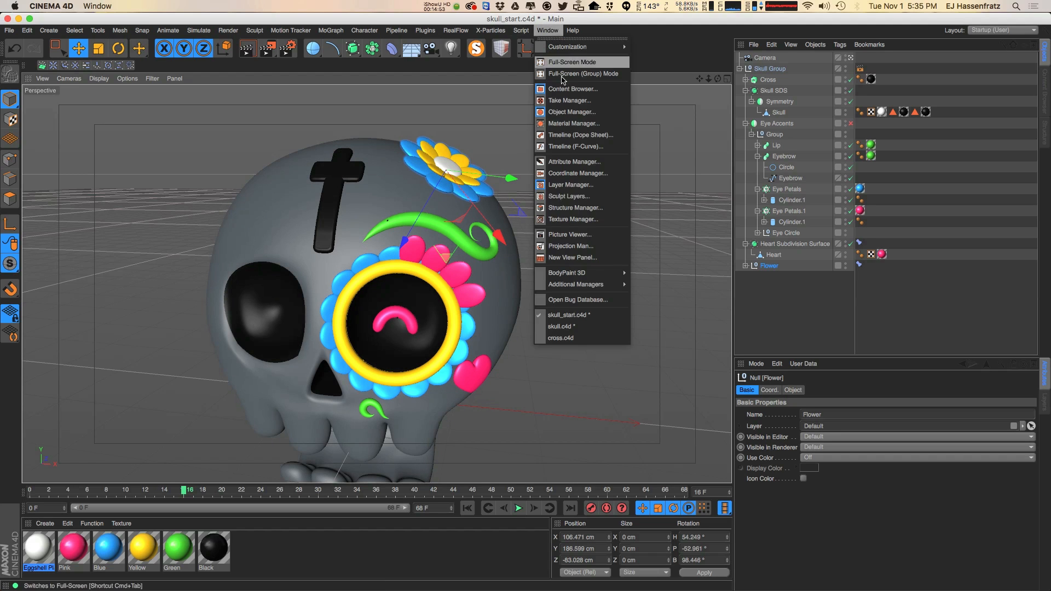
pyautogui.click(572, 338)
pyautogui.keyDown('alt'); pyautogui.moveTo(406, 300); pyautogui.dragTo(488, 305); pyautogui.keyUp('alt')
pyautogui.keyDown('alt'); pyautogui.moveTo(382, 312); pyautogui.dragTo(402, 307, button='right'); pyautogui.keyUp('alt')
pyautogui.moveTo(388, 317)
pyautogui.keyDown('alt'); pyautogui.mouseDown()
pyautogui.moveTo(338, 317)
pyautogui.moveTo(370, 312)
pyautogui.mouseUp(); pyautogui.keyUp('alt')
pyautogui.keyDown('alt'); pyautogui.moveTo(370, 312); pyautogui.dragTo(340, 331, button='middle'); pyautogui.keyUp('alt')
pyautogui.keyDown('alt'); pyautogui.moveTo(340, 331); pyautogui.dragTo(362, 328, button='right'); pyautogui.keyUp('alt')
pyautogui.click(298, 313)
pyautogui.keyDown('alt'); pyautogui.moveTo(297, 312); pyautogui.dragTo(383, 332); pyautogui.keyUp('alt')
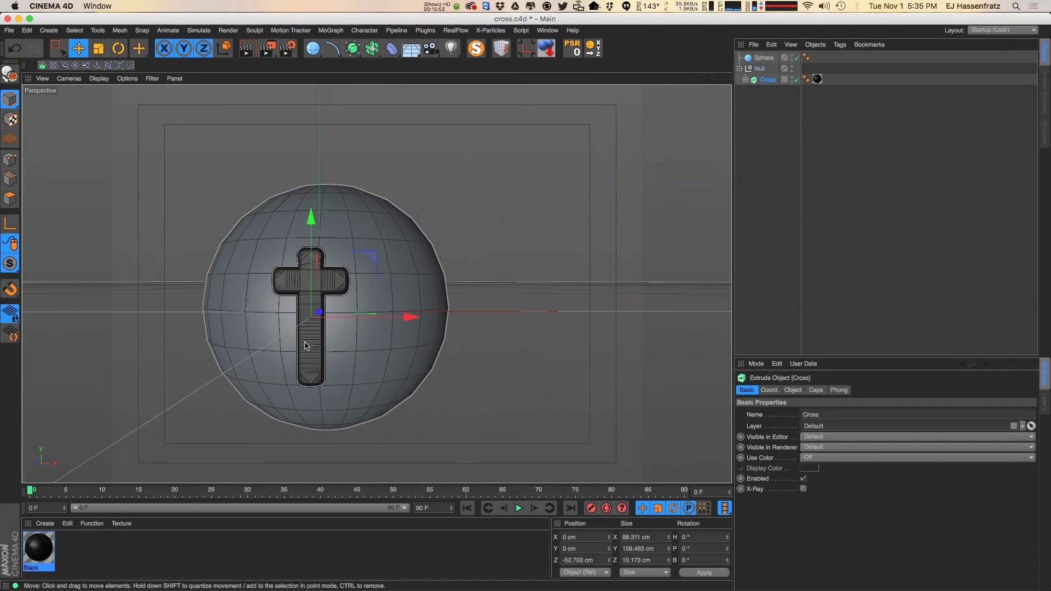
pyautogui.keyDown('alt'); pyautogui.moveTo(305, 346); pyautogui.dragTo(361, 306, button='right'); pyautogui.keyUp('alt')
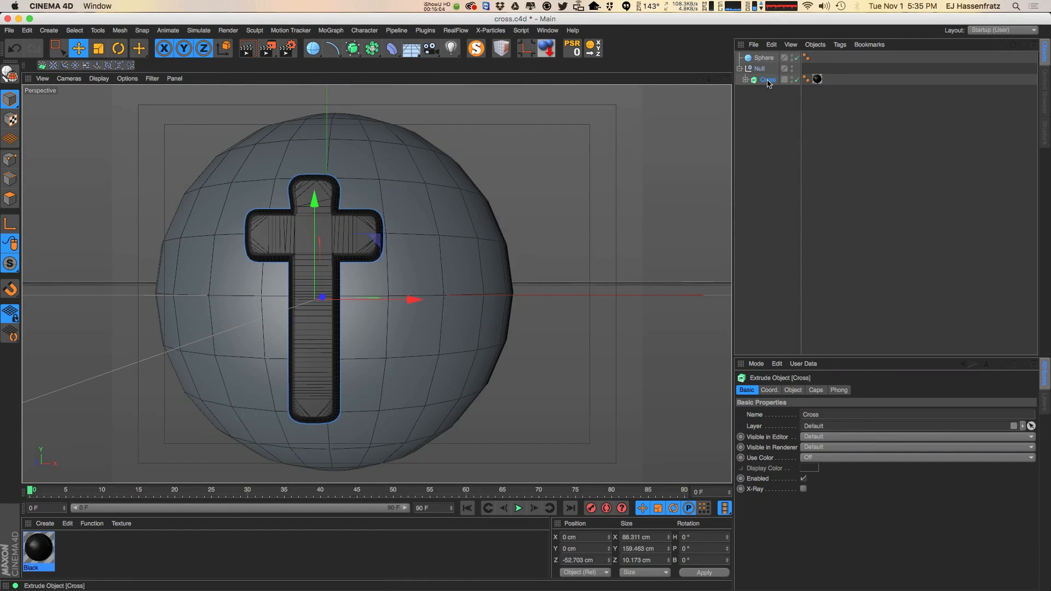
# Step: Set the Regular Grid width of the Cross extrude's quadrangle caps to 4.605 cm
pyautogui.click(745, 79)
pyautogui.click(773, 91)
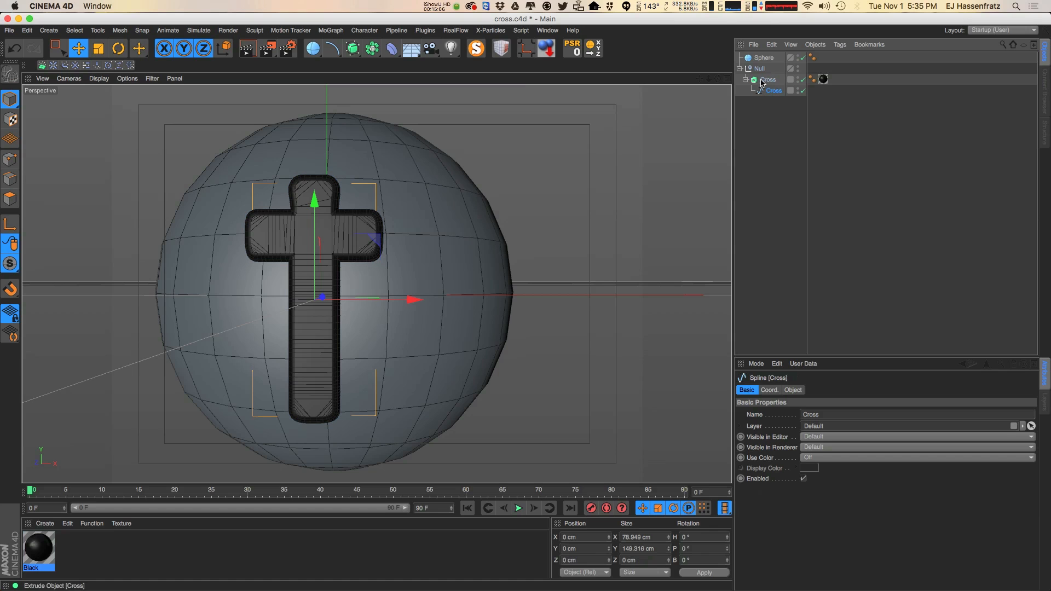
pyautogui.click(768, 80)
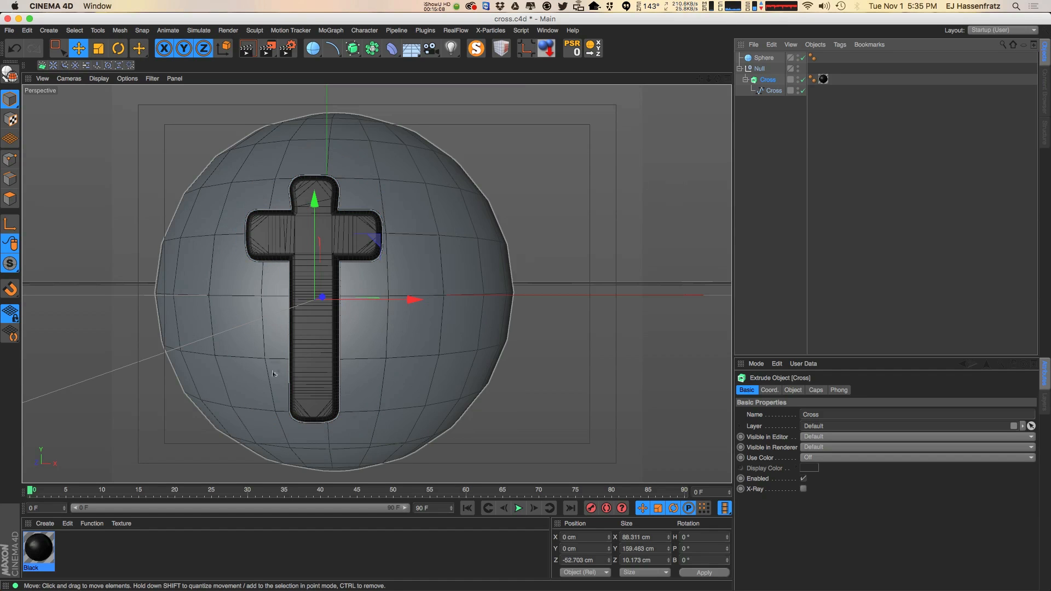
pyautogui.click(816, 390)
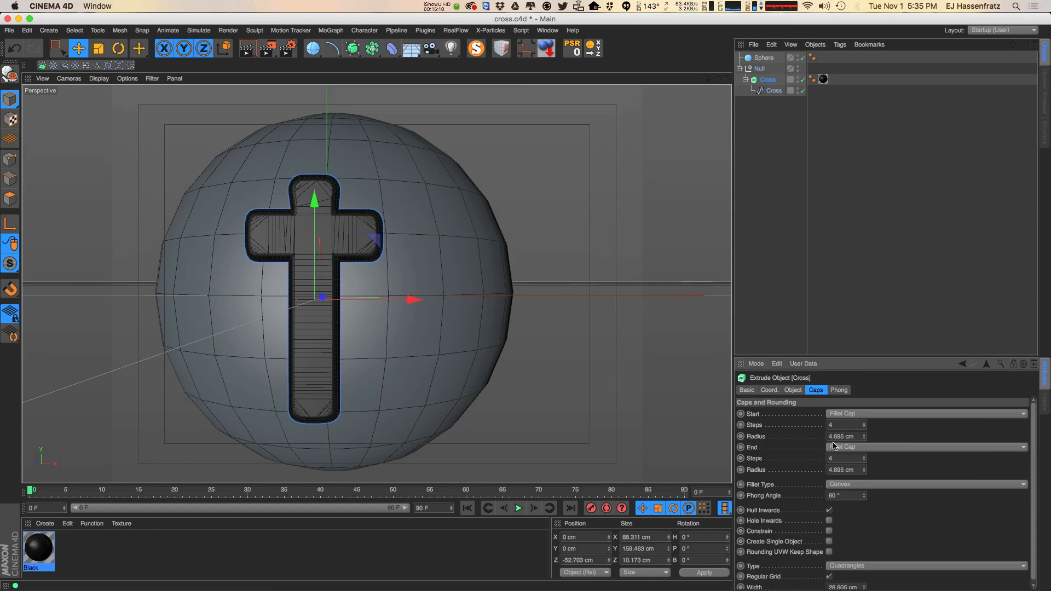
pyautogui.moveTo(864, 356); pyautogui.dragTo(864, 299)
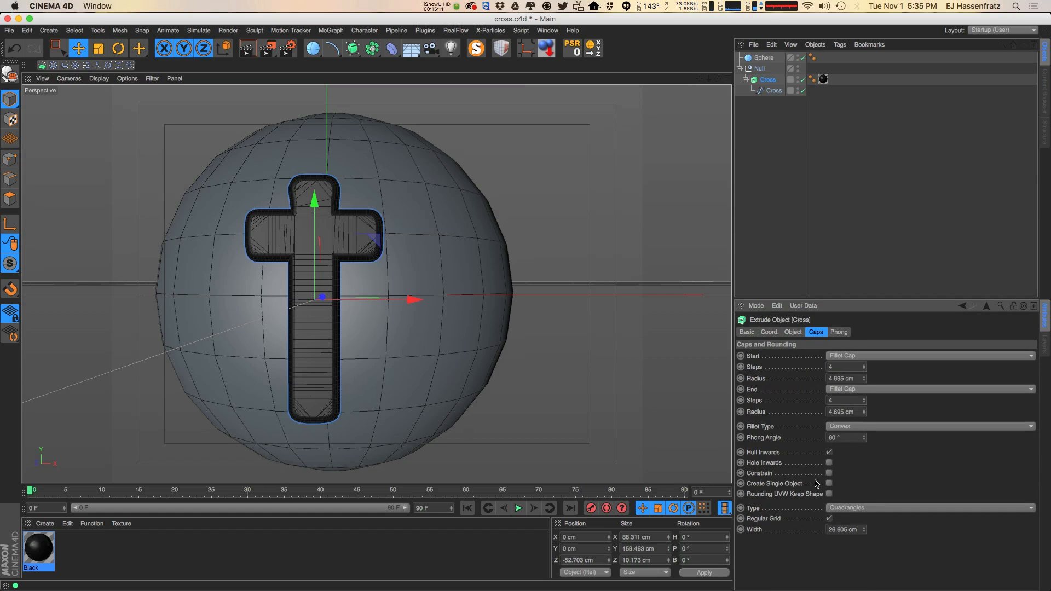
pyautogui.click(829, 519)
pyautogui.click(830, 518)
pyautogui.moveTo(865, 535); pyautogui.dragTo(866, 546)
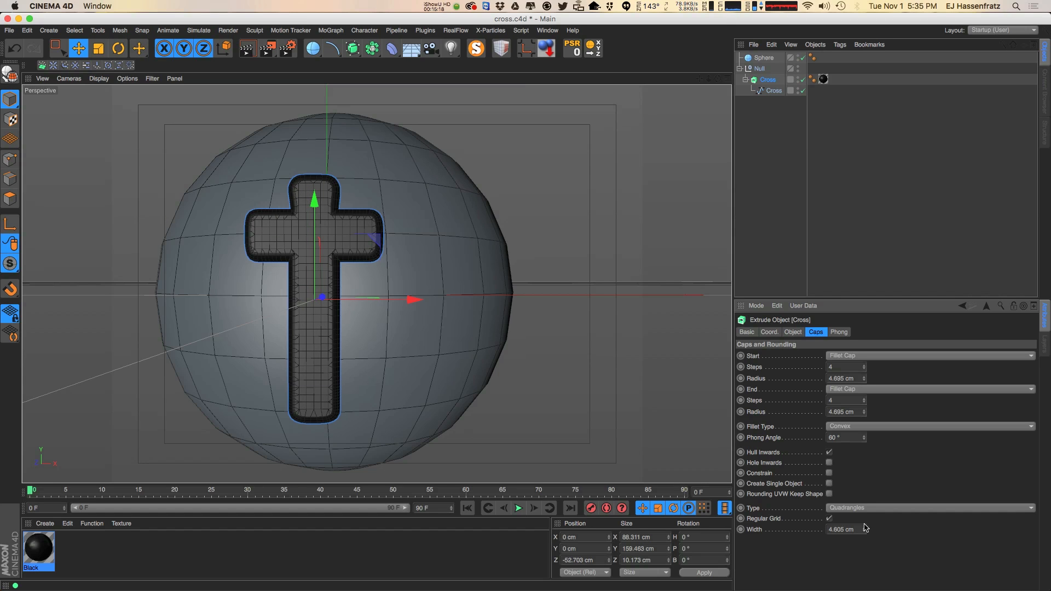
# Step: Set the Number of Natural intermediate points on the Cross spline to 3
pyautogui.click(773, 90)
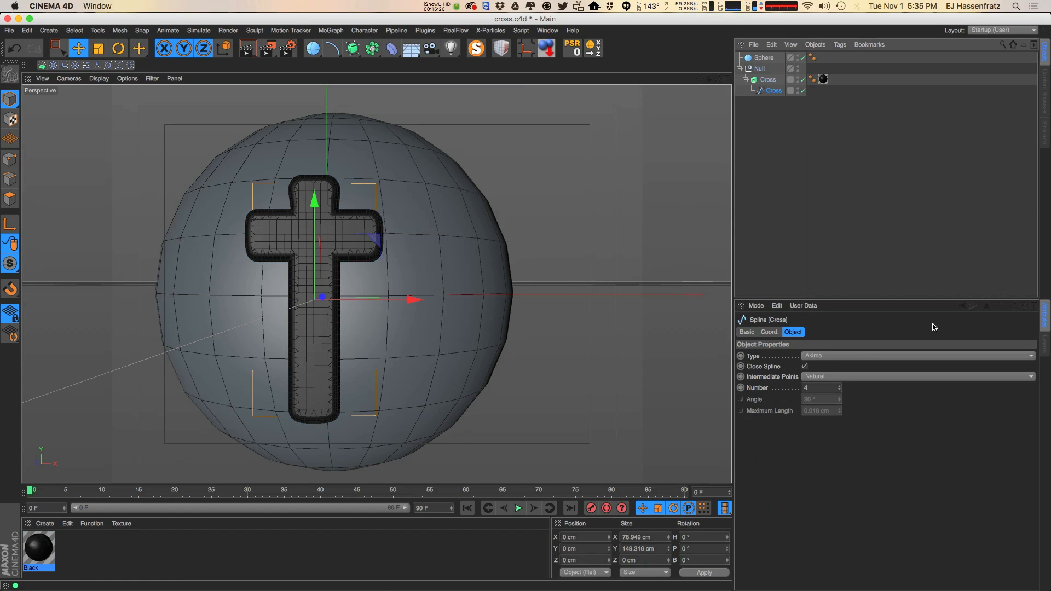
pyautogui.click(840, 390)
pyautogui.click(840, 390)
pyautogui.click(813, 377)
pyautogui.click(772, 378)
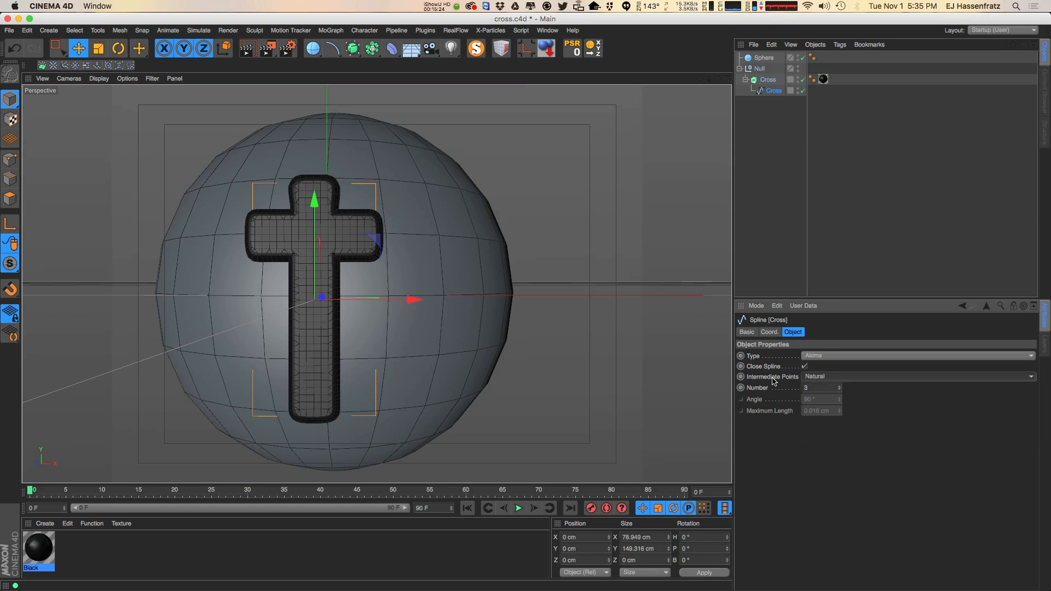
# Step: Try Adaptive intermediate points with an Angle of 28° on the Cross spline and return the setting to Natural
pyautogui.click(821, 377)
pyautogui.click(823, 416)
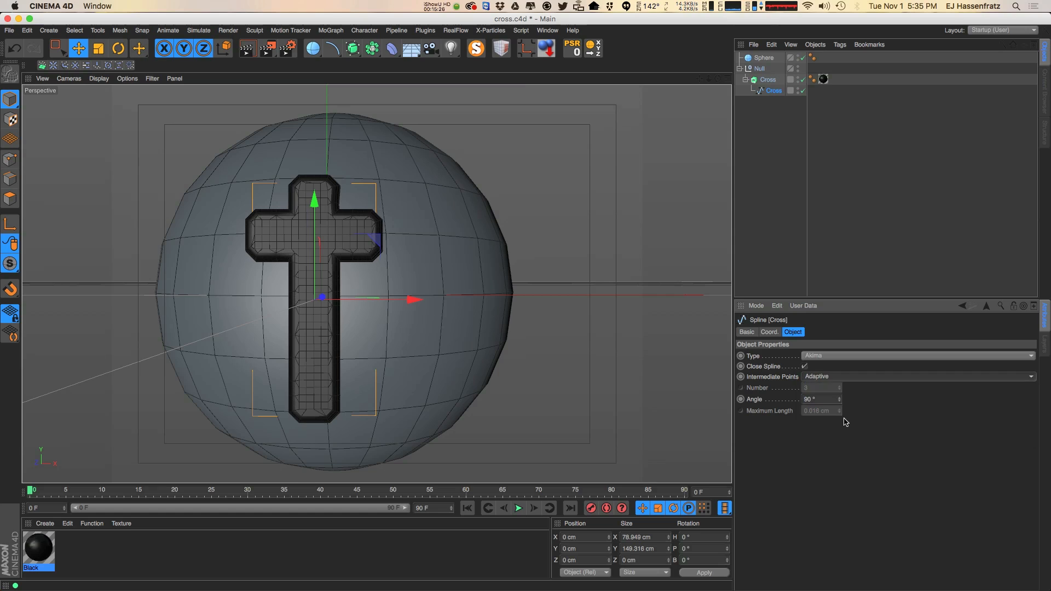
pyautogui.moveTo(839, 398); pyautogui.dragTo(847, 440)
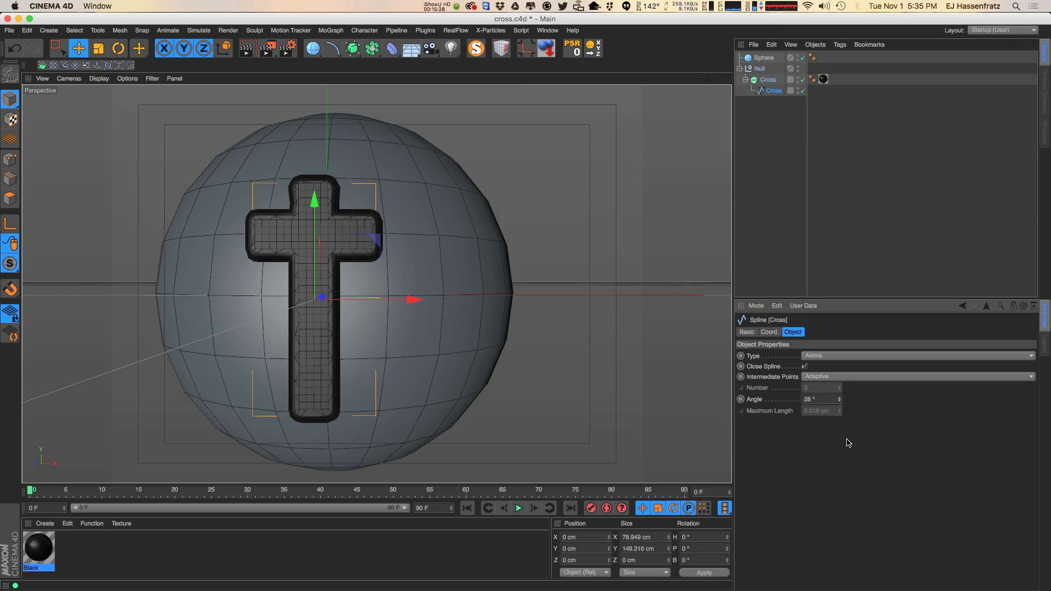
pyautogui.click(835, 380)
pyautogui.click(840, 399)
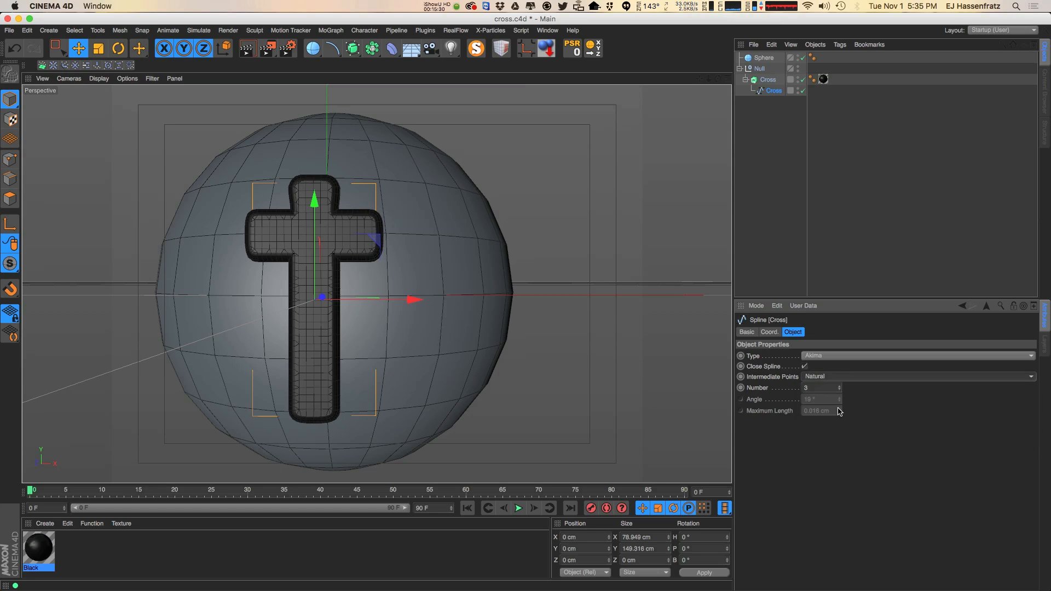
# Step: Set the Number of Natural intermediate points on the Cross spline to 4
pyautogui.moveTo(839, 389); pyautogui.dragTo(841, 390)
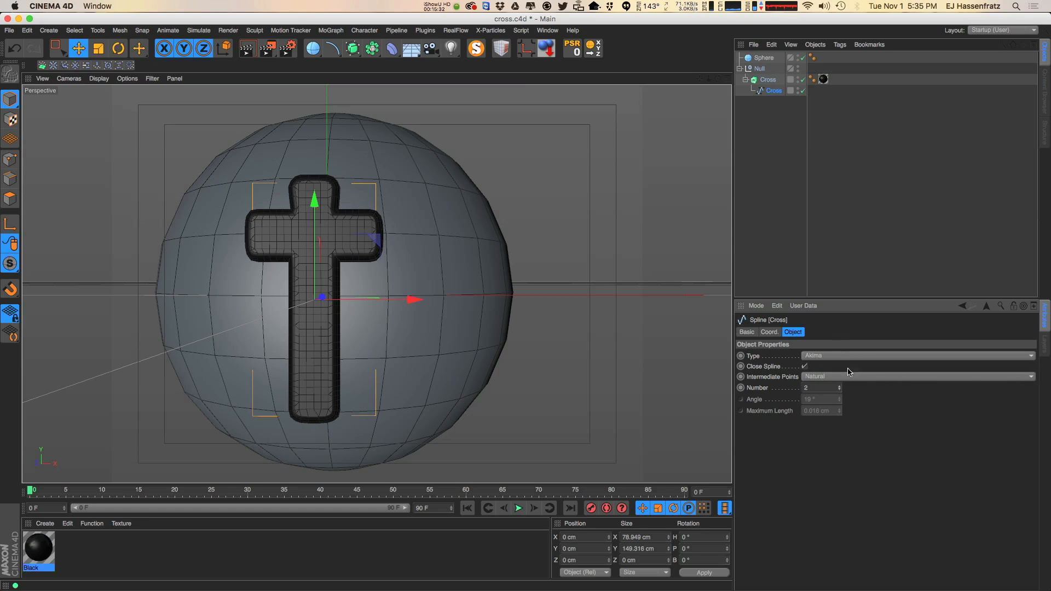
pyautogui.keyDown('alt'); pyautogui.moveTo(352, 276); pyautogui.dragTo(328, 282); pyautogui.keyUp('alt')
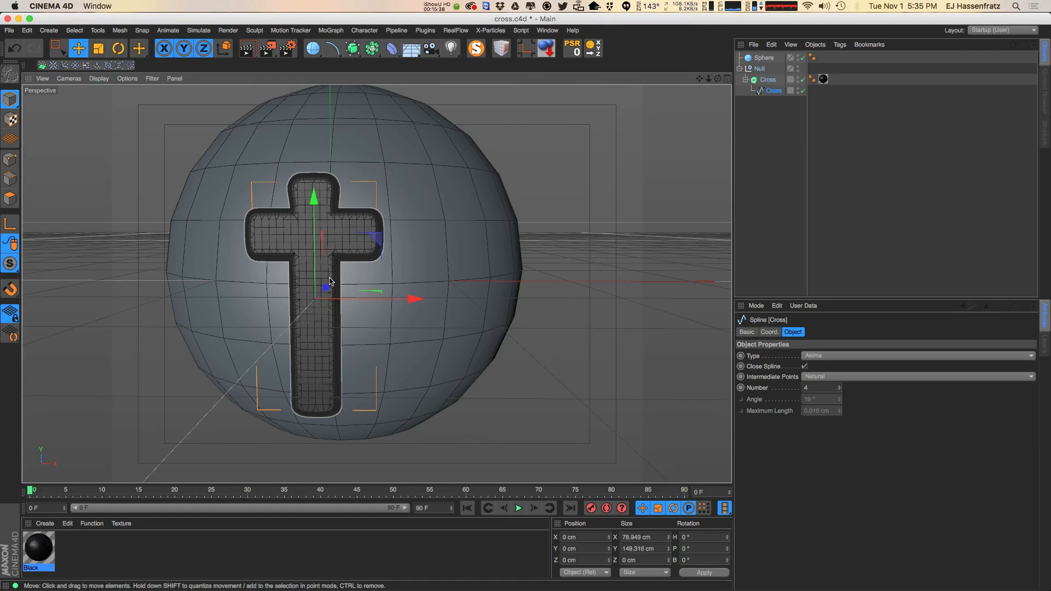
pyautogui.click(480, 211)
pyautogui.keyDown('alt'); pyautogui.moveTo(361, 276); pyautogui.dragTo(402, 284); pyautogui.keyUp('alt')
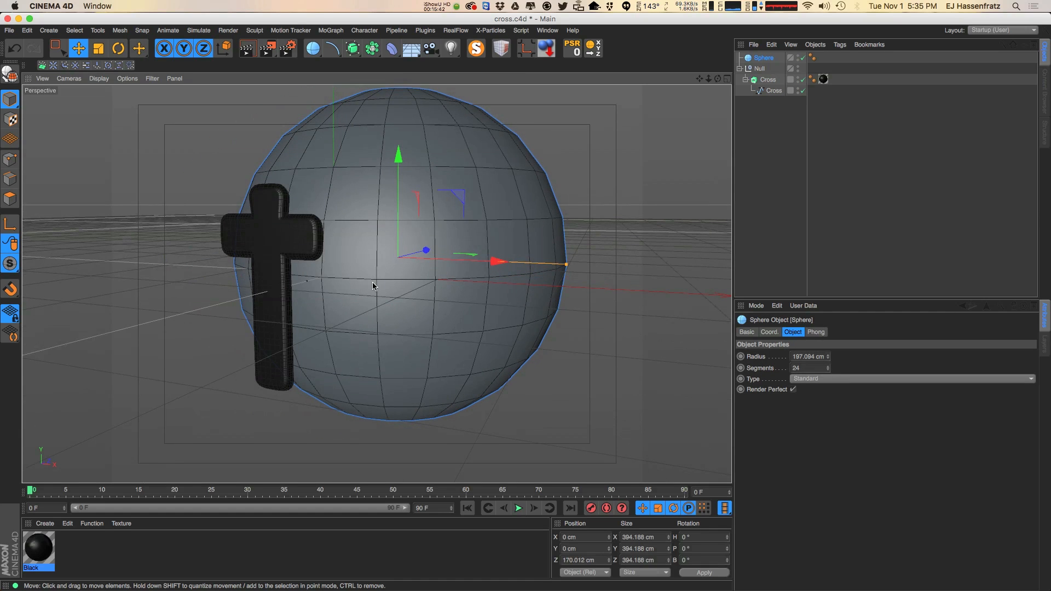
pyautogui.keyDown('alt'); pyautogui.moveTo(358, 249); pyautogui.dragTo(368, 309); pyautogui.keyUp('alt')
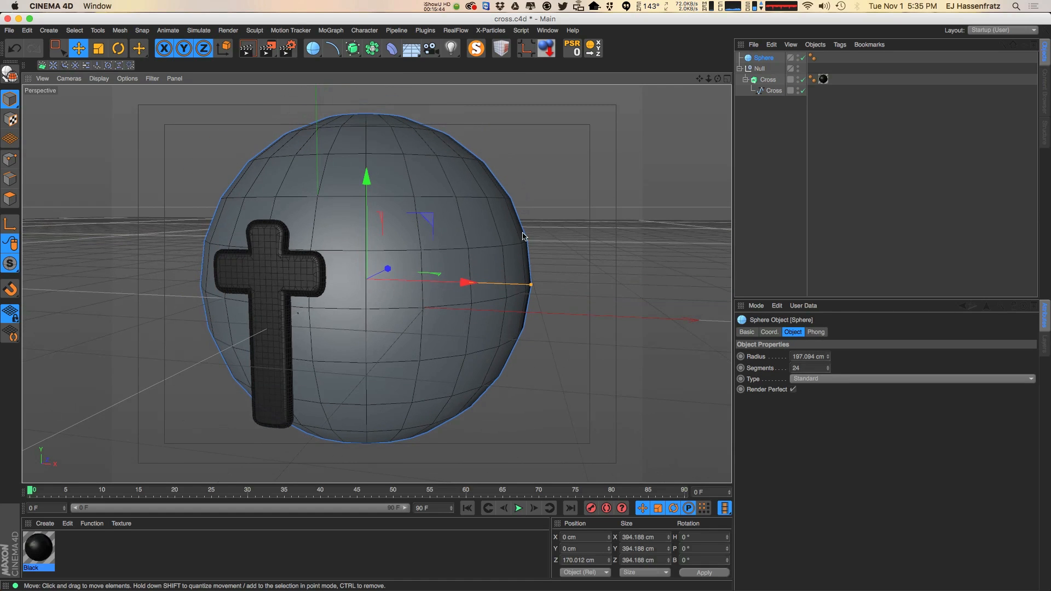
# Step: Move the Cross extrude out of the Null and delete the empty Null
pyautogui.click(745, 80)
pyautogui.click(767, 79)
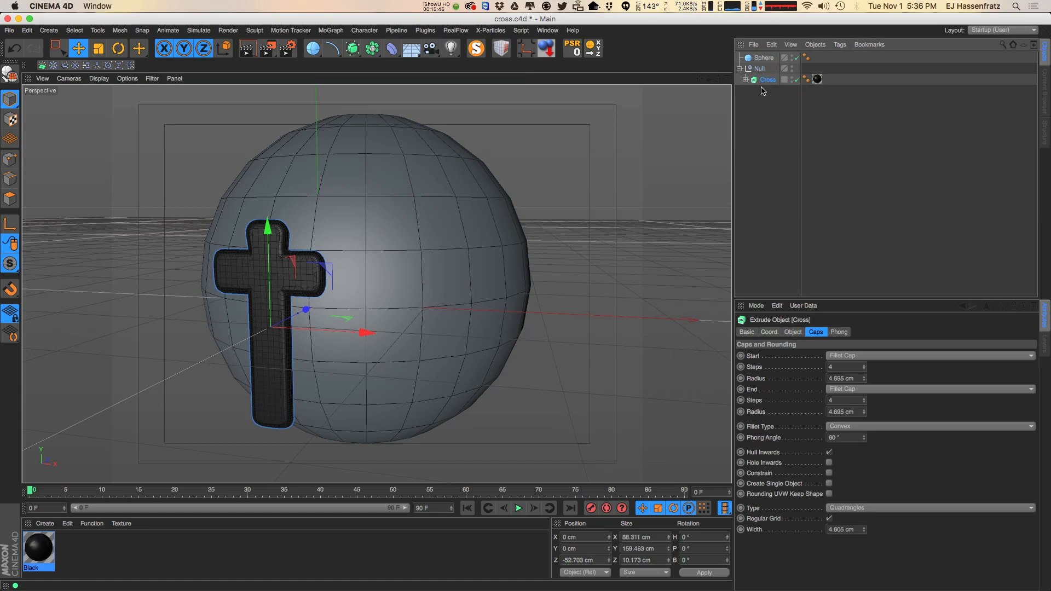
pyautogui.moveTo(768, 80); pyautogui.dragTo(747, 88)
pyautogui.click(759, 69)
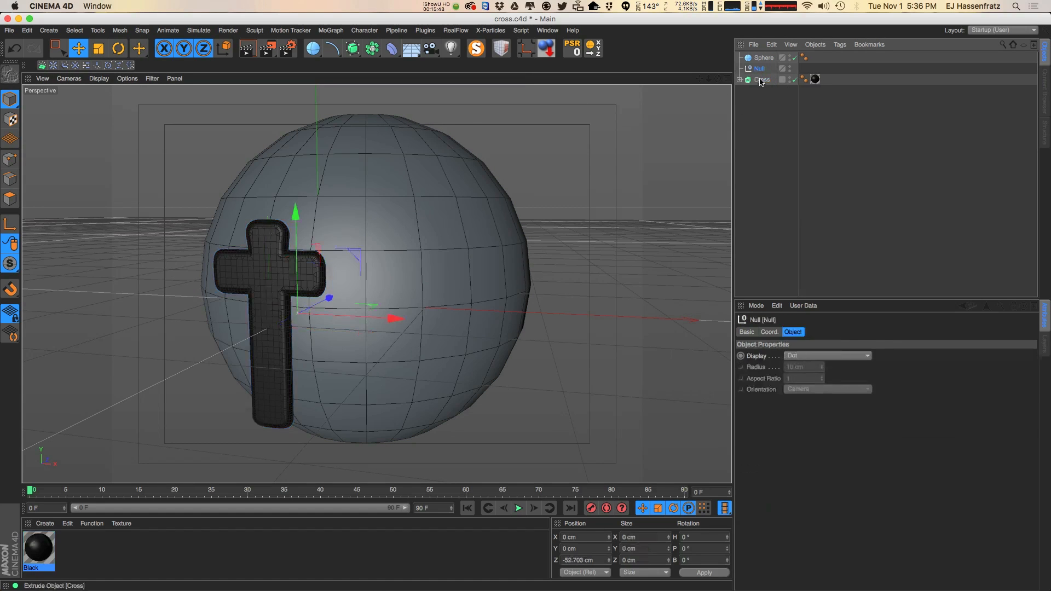
pyautogui.press('Delete')
# Step: Add a Surface deformer and arrange it at the same hierarchy level as the Cross extrude
pyautogui.click(392, 48)
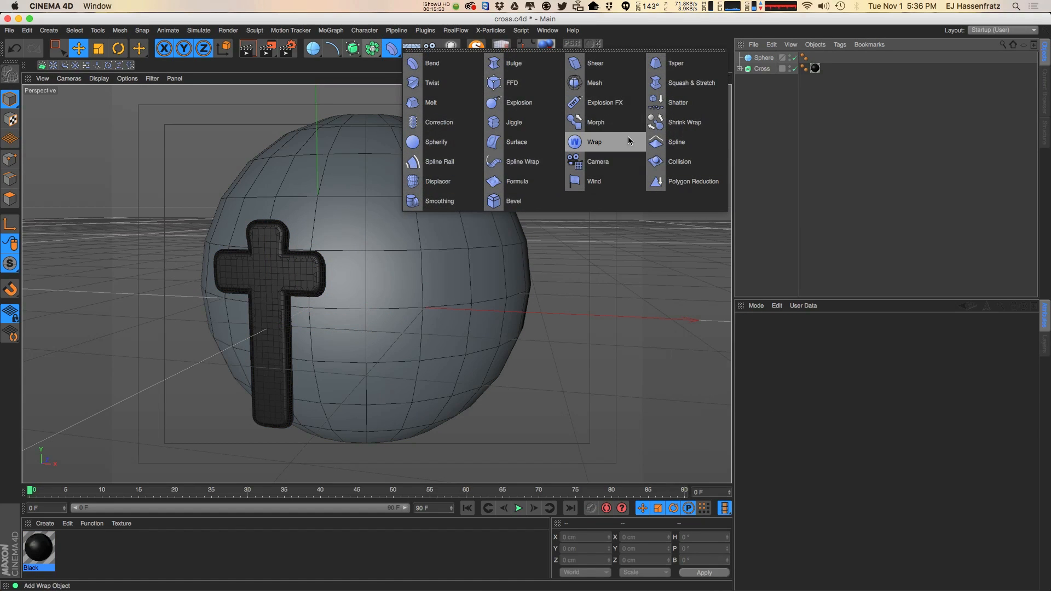
pyautogui.click(527, 144)
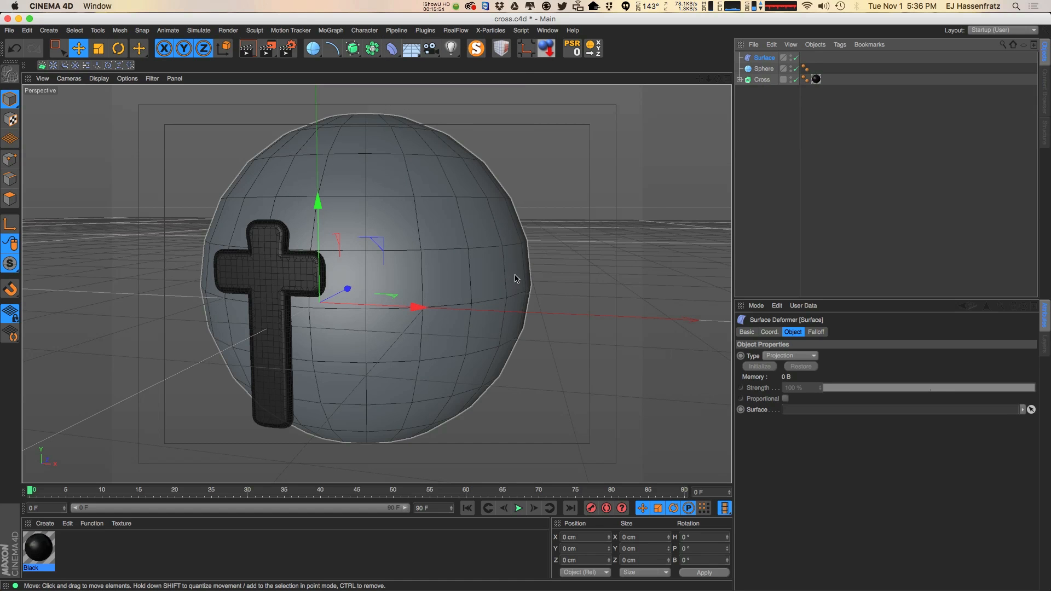
pyautogui.moveTo(769, 58); pyautogui.dragTo(759, 75)
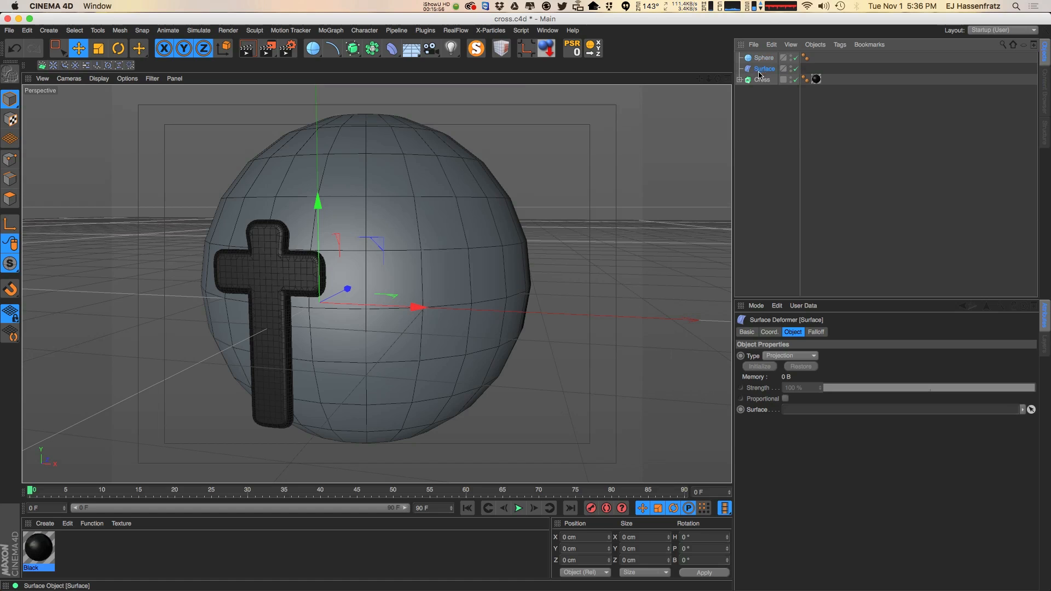
pyautogui.click(761, 81)
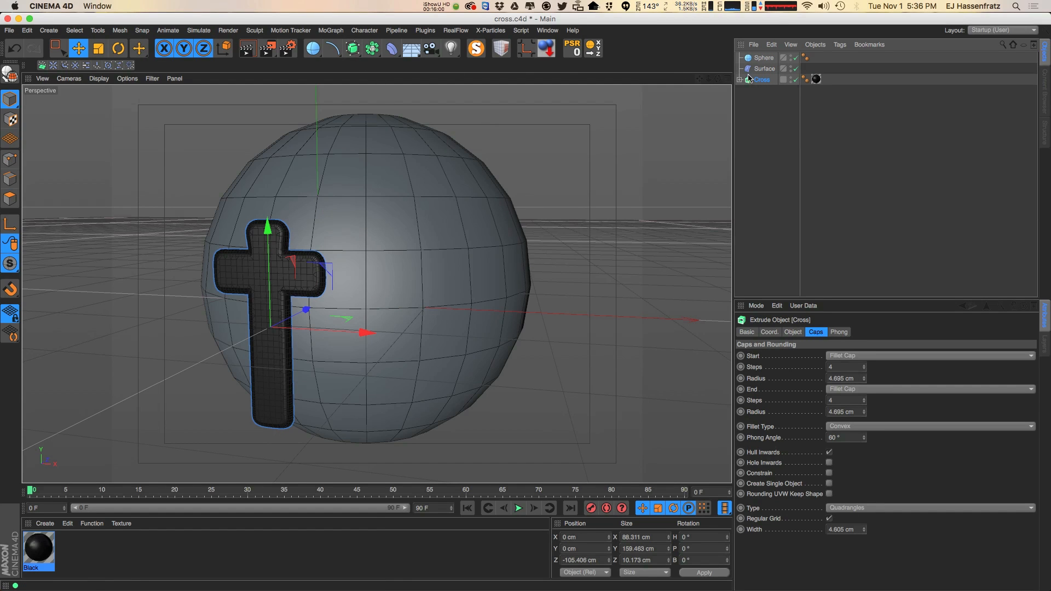
pyautogui.click(739, 80)
pyautogui.click(768, 70)
pyautogui.moveTo(764, 82); pyautogui.dragTo(766, 107)
pyautogui.click(740, 69)
pyautogui.click(751, 70)
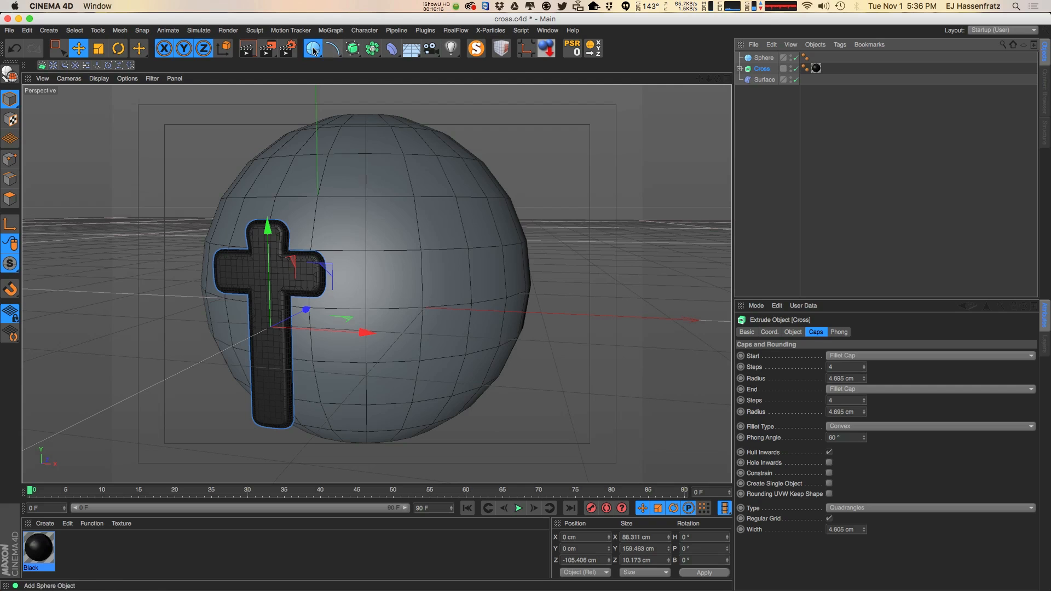
# Step: Place the Surface deformer and Cross extrude under a new null named Cross Group
pyautogui.moveTo(319, 48); pyautogui.dragTo(329, 54)
pyautogui.moveTo(762, 74); pyautogui.dragTo(773, 80)
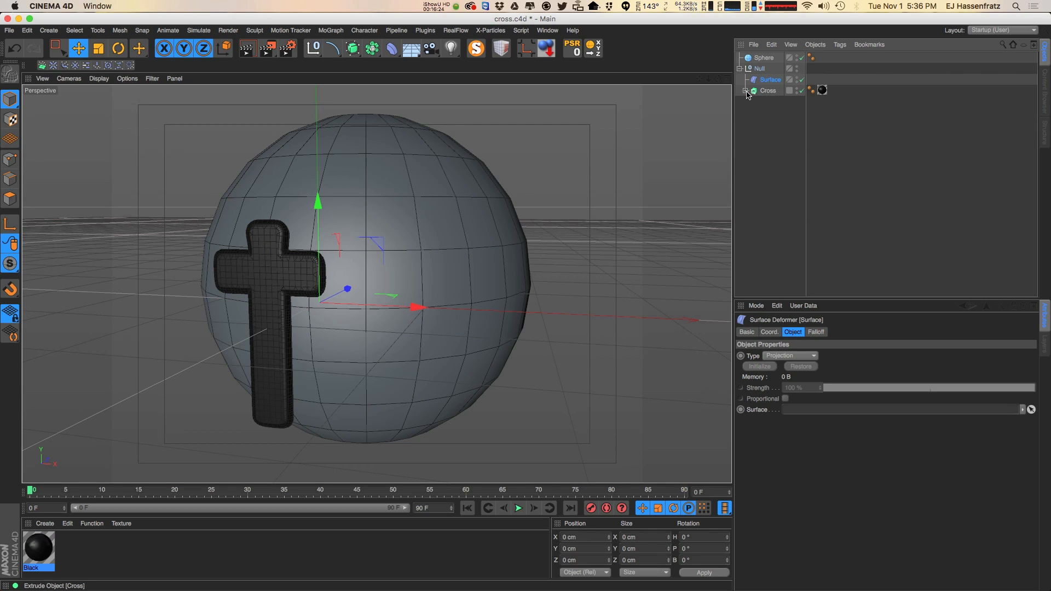
pyautogui.click(756, 92)
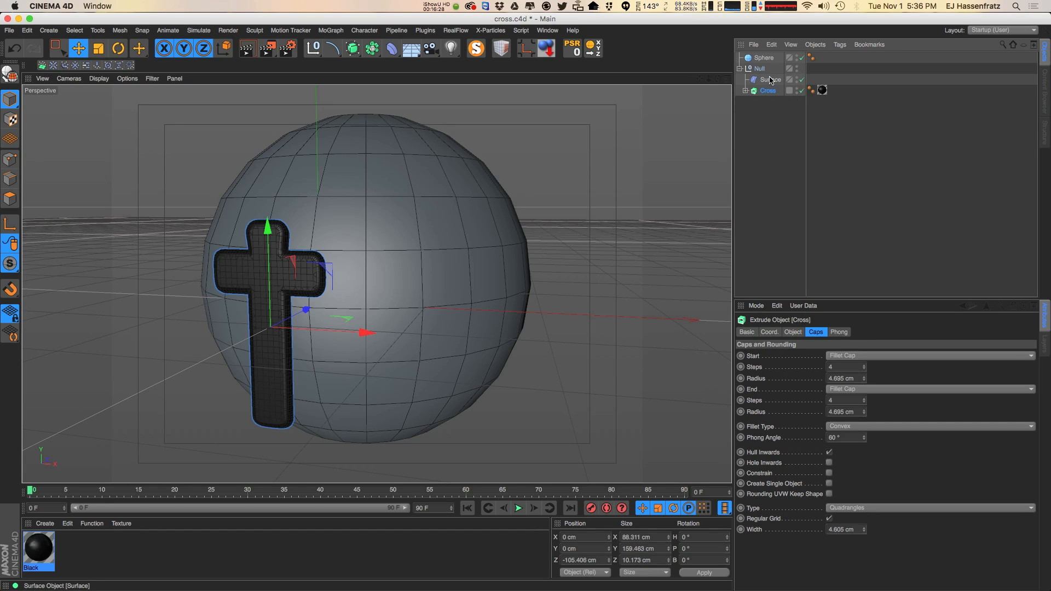
pyautogui.doubleClick(760, 68)
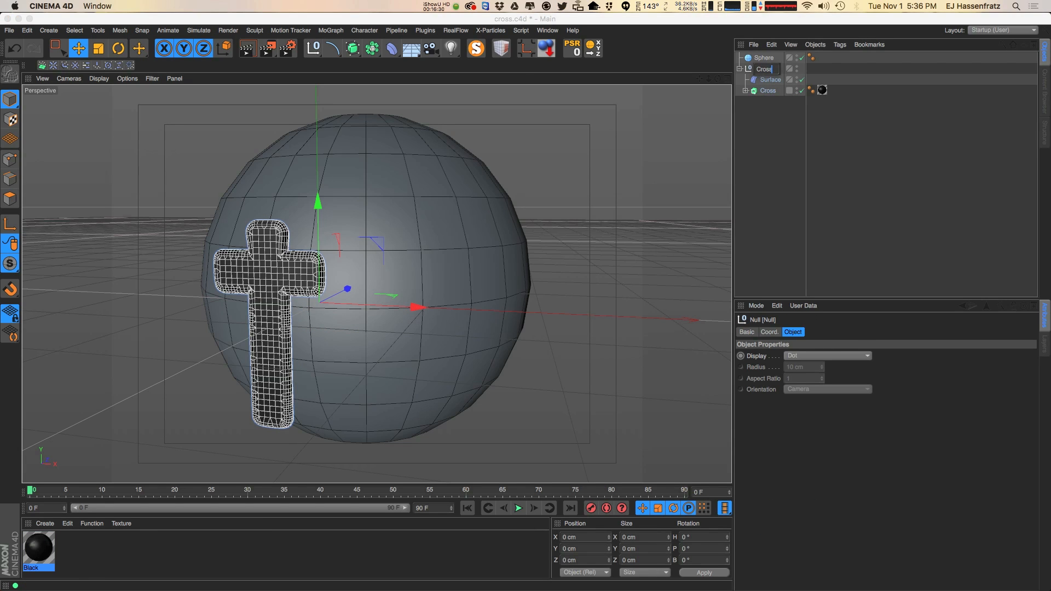
pyautogui.write('Cross Group')
pyautogui.press('Return')
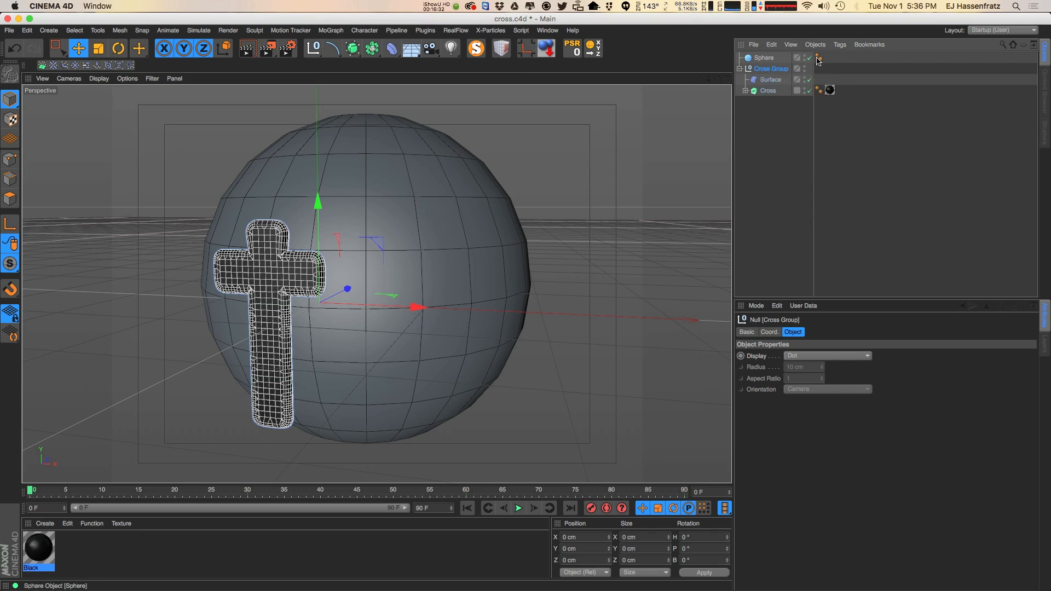
# Step: Assign the Sphere as the Surface deformer's target surface and initialize the deformer
pyautogui.click(767, 90)
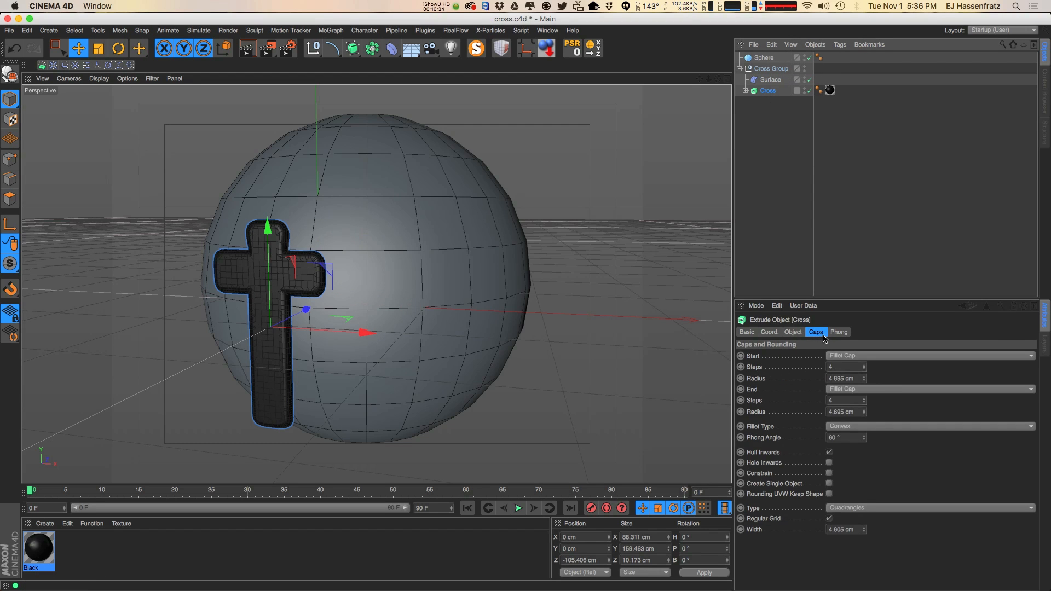
pyautogui.click(793, 332)
pyautogui.click(824, 80)
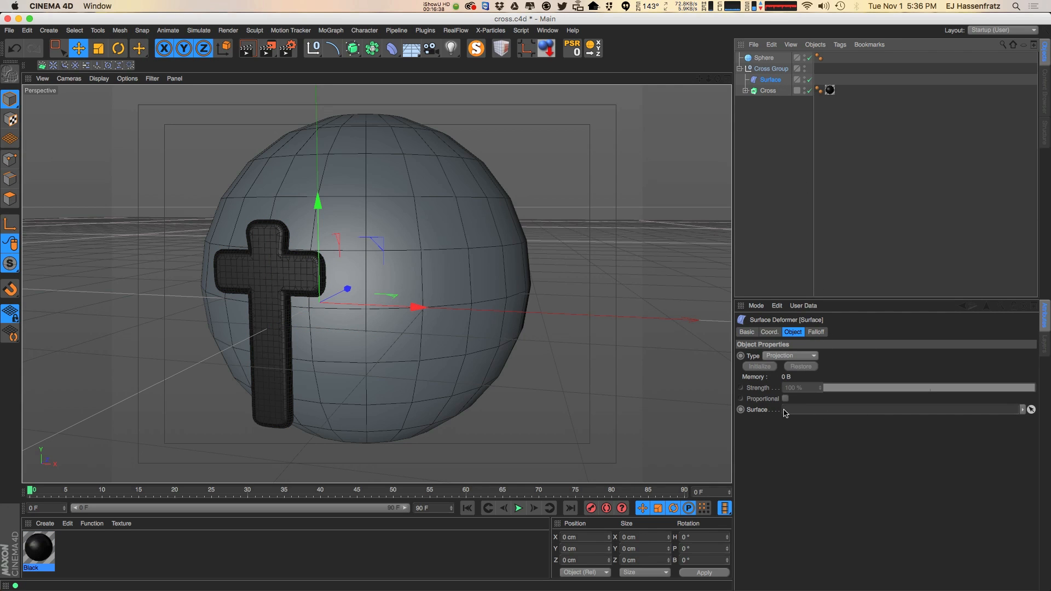
pyautogui.moveTo(764, 57); pyautogui.dragTo(832, 107)
pyautogui.moveTo(876, 421); pyautogui.dragTo(854, 412)
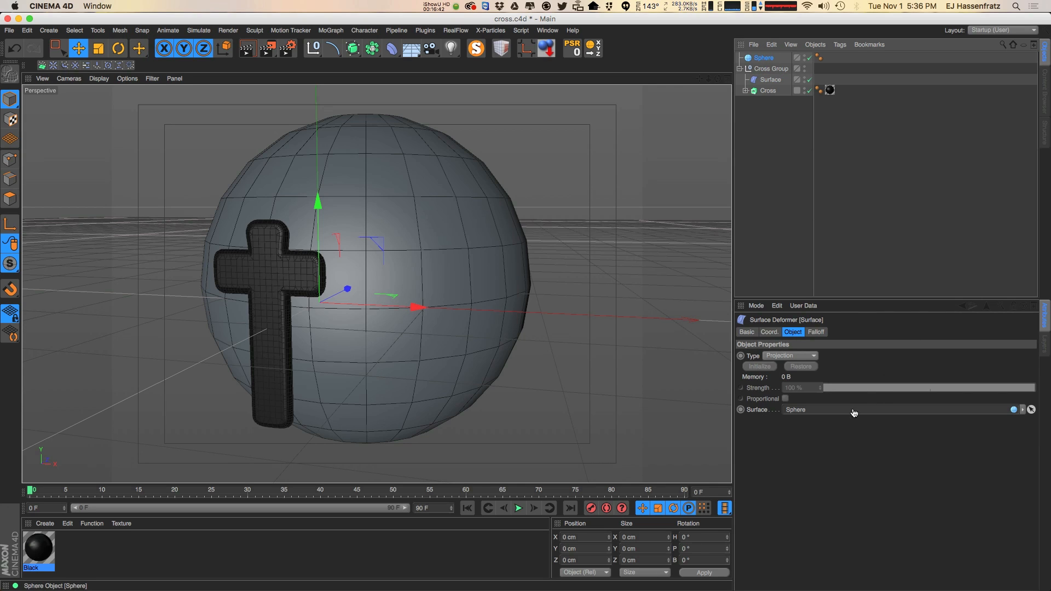
pyautogui.click(760, 366)
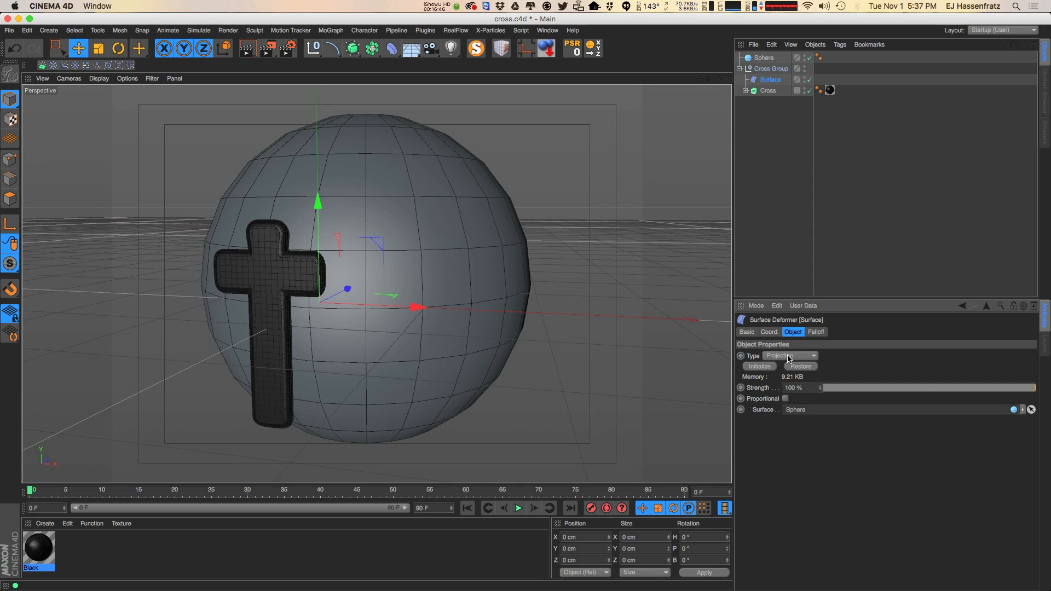
# Step: Change the Surface deformer's type from Projection to Mapping (U,V)
pyautogui.moveTo(403, 371)
pyautogui.keyDown('alt'); pyautogui.mouseDown()
pyautogui.moveTo(307, 377)
pyautogui.moveTo(417, 359)
pyautogui.mouseUp(); pyautogui.keyUp('alt')
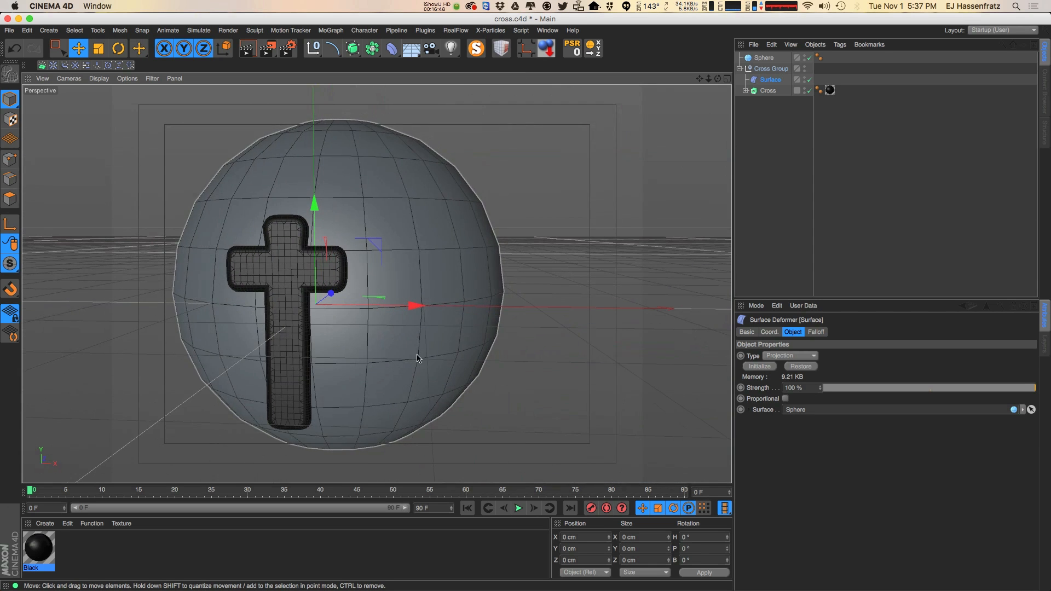
pyautogui.click(789, 356)
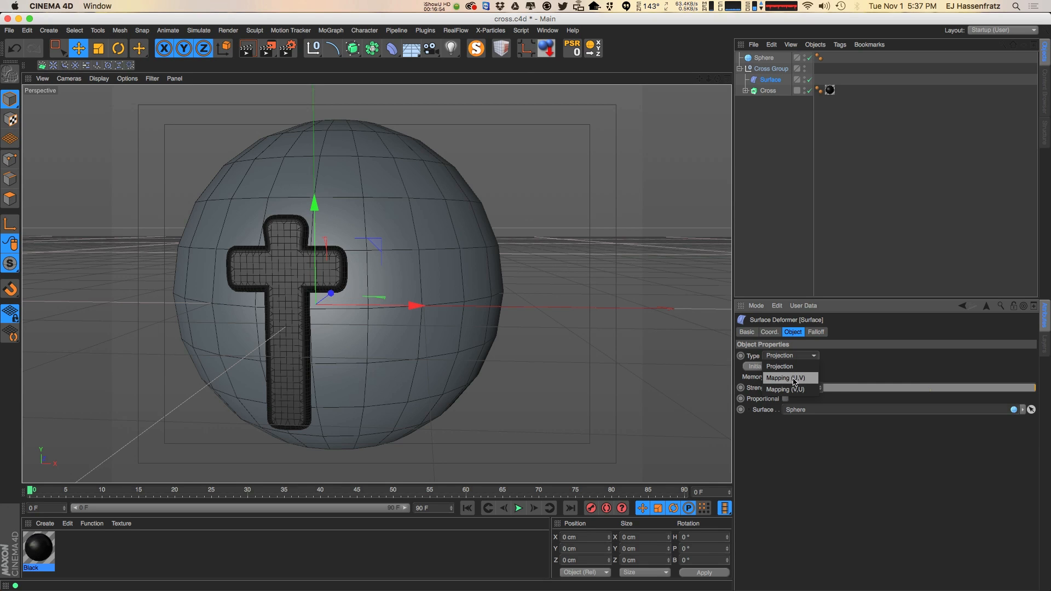
pyautogui.click(795, 379)
pyautogui.keyDown('alt'); pyautogui.moveTo(309, 375); pyautogui.dragTo(366, 345); pyautogui.keyUp('alt')
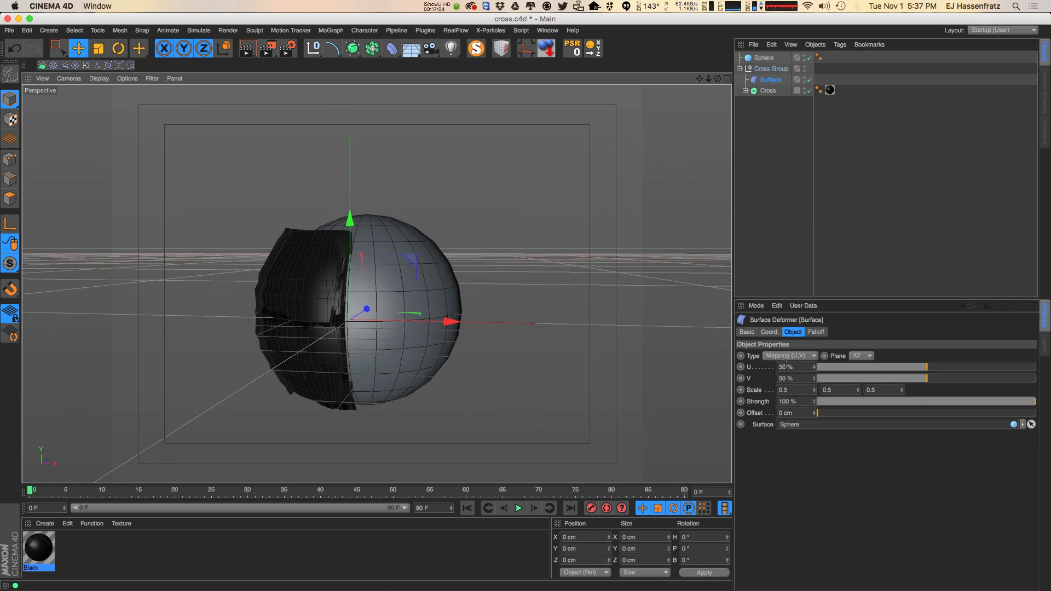
# Step: Set the Surface deformer's U to 73% and its first two Scale values to 0.15 and 0.14
pyautogui.moveTo(925, 369)
pyautogui.mouseDown()
pyautogui.moveTo(889, 370)
pyautogui.moveTo(966, 369)
pyautogui.moveTo(910, 373)
pyautogui.mouseUp()
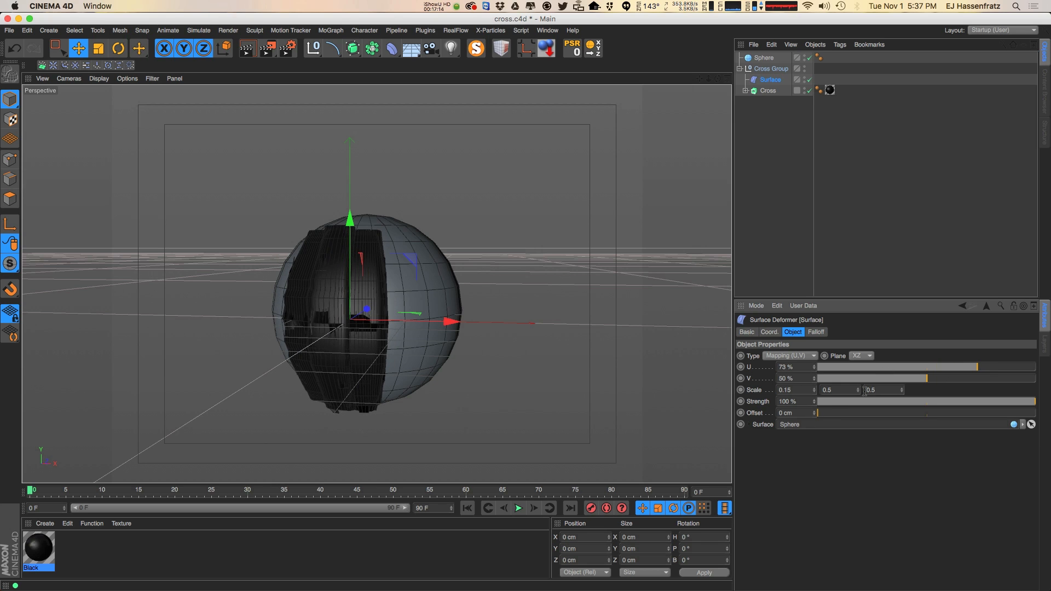
pyautogui.moveTo(857, 398); pyautogui.dragTo(856, 412)
pyautogui.keyDown('alt'); pyautogui.moveTo(493, 378); pyautogui.dragTo(296, 394); pyautogui.keyUp('alt')
pyautogui.keyDown('alt'); pyautogui.moveTo(320, 368); pyautogui.dragTo(363, 357, button='right'); pyautogui.keyUp('alt')
pyautogui.moveTo(353, 350)
pyautogui.keyDown('alt'); pyautogui.mouseDown()
pyautogui.moveTo(333, 376)
pyautogui.moveTo(363, 340)
pyautogui.moveTo(351, 328)
pyautogui.moveTo(322, 336)
pyautogui.moveTo(342, 358)
pyautogui.moveTo(368, 331)
pyautogui.mouseUp(); pyautogui.keyUp('alt')
# Step: Rotate only the axis of the Cross spline to a pitch of -90°
pyautogui.click(767, 90)
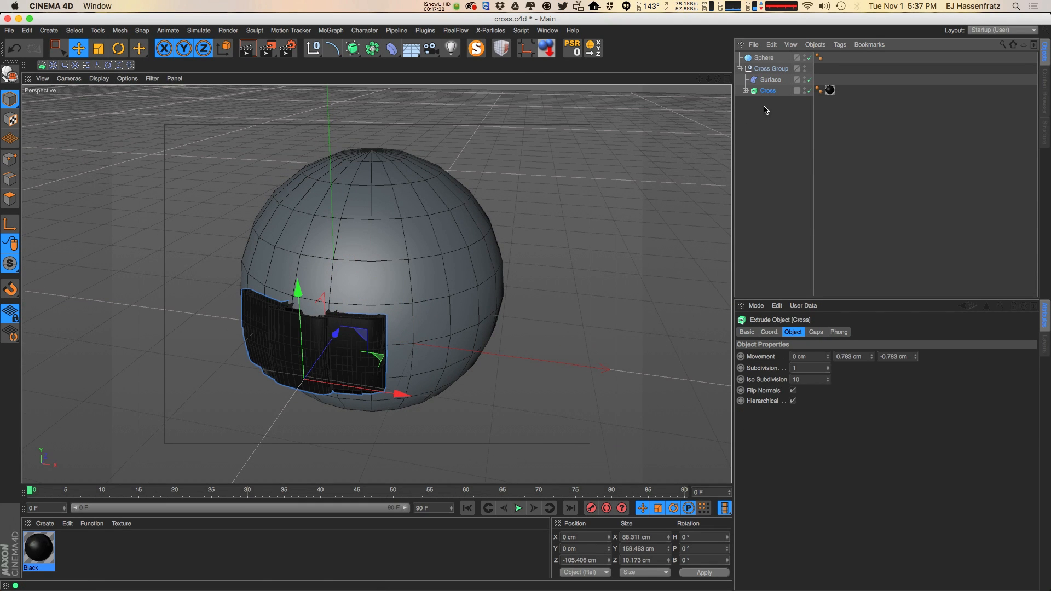
pyautogui.click(746, 91)
pyautogui.click(773, 101)
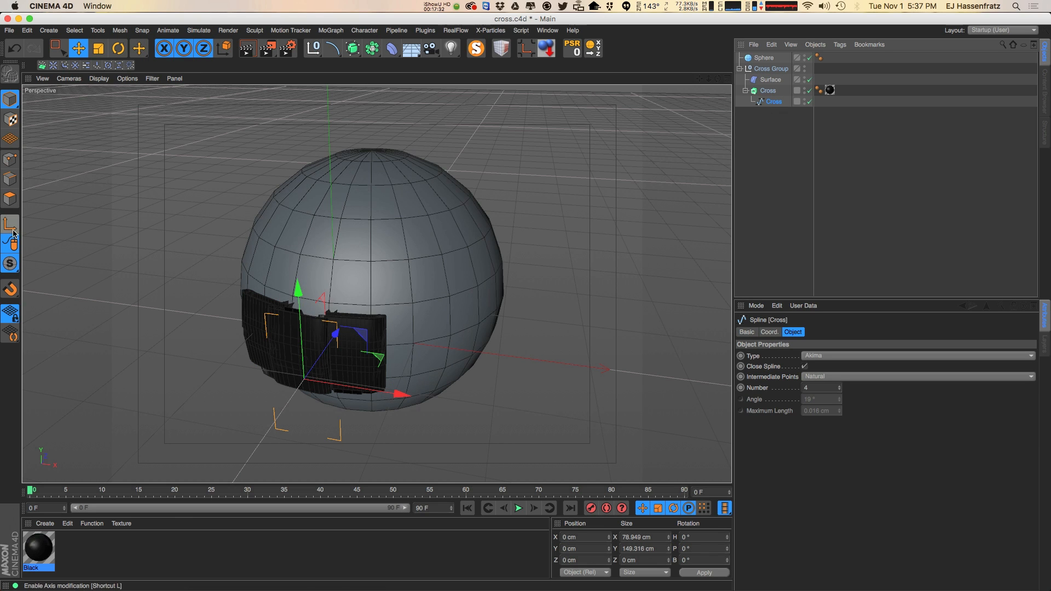
pyautogui.press('l')
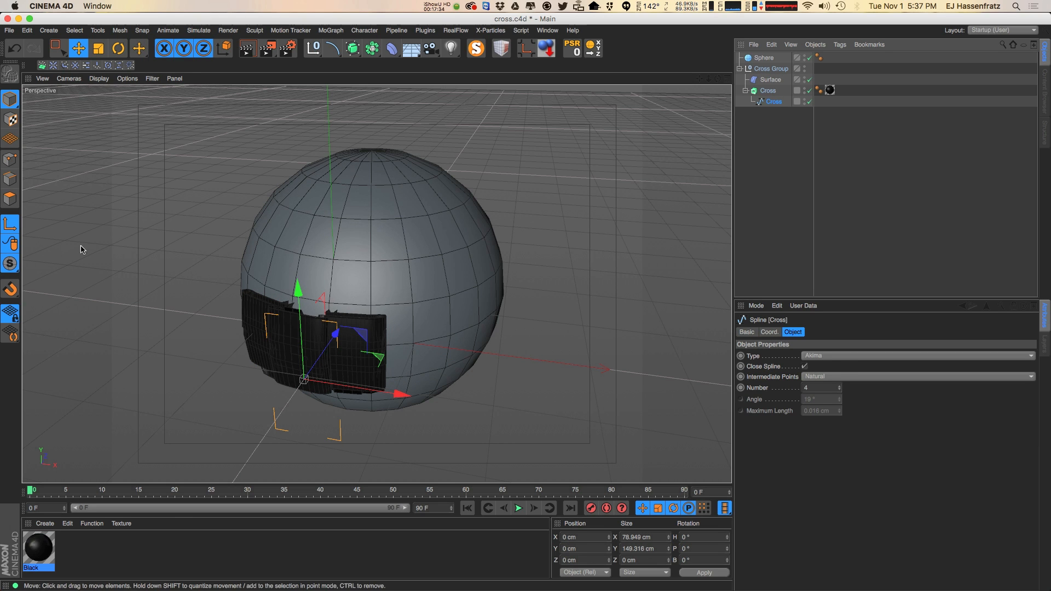
pyautogui.press('r')
pyautogui.moveTo(284, 367); pyautogui.dragTo(329, 285)
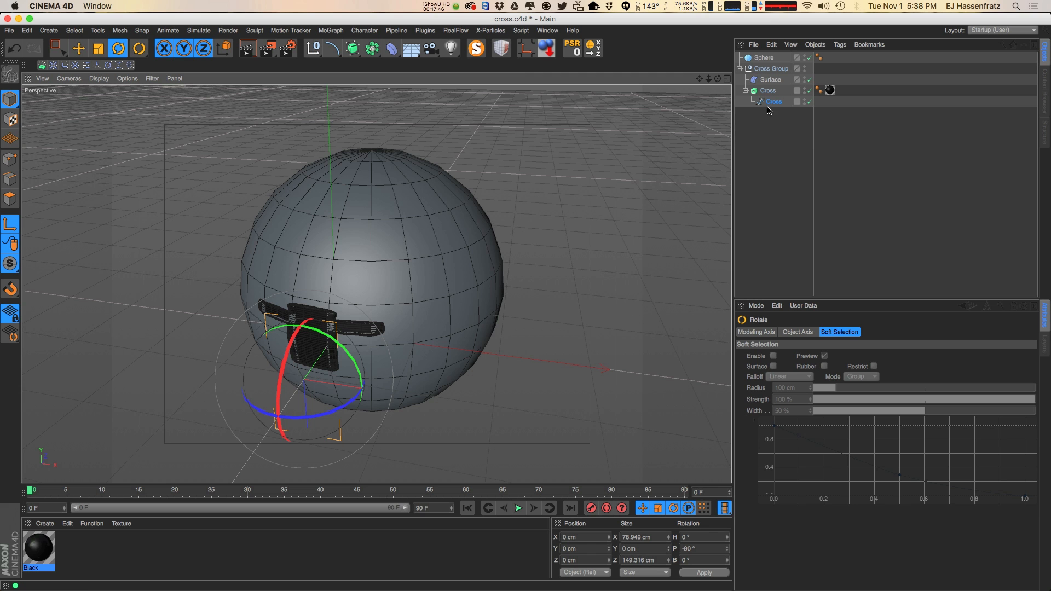
pyautogui.press('e')
pyautogui.keyDown('alt'); pyautogui.moveTo(323, 351); pyautogui.dragTo(280, 305); pyautogui.keyUp('alt')
pyautogui.keyDown('alt'); pyautogui.moveTo(345, 301); pyautogui.dragTo(306, 314); pyautogui.keyUp('alt')
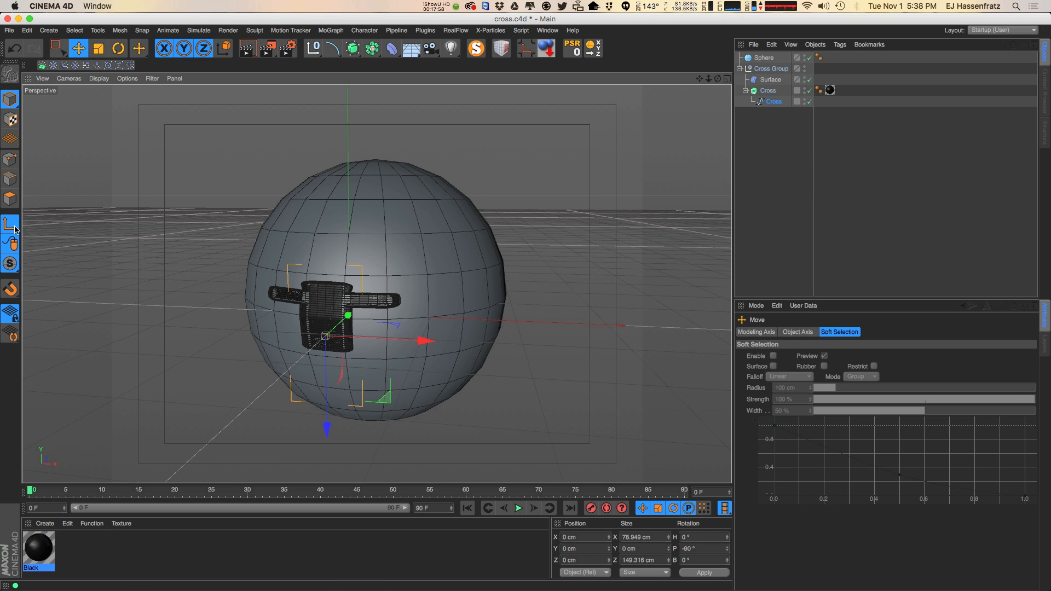
# Step: Set the Surface deformer's first two Scale values to 0.13 and 0.39 and its Offset to 2 cm
pyautogui.click(771, 80)
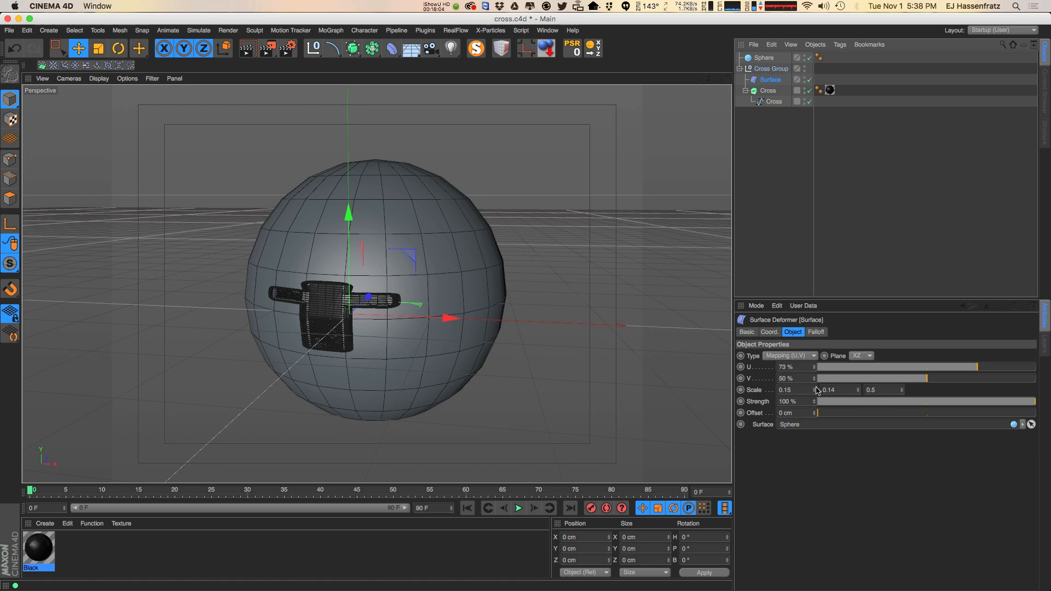
pyautogui.moveTo(860, 391)
pyautogui.mouseDown()
pyautogui.moveTo(858, 381)
pyautogui.moveTo(817, 393)
pyautogui.moveTo(860, 399)
pyautogui.mouseUp()
pyautogui.keyDown('alt'); pyautogui.moveTo(414, 392); pyautogui.dragTo(450, 389); pyautogui.keyUp('alt')
pyautogui.moveTo(813, 415); pyautogui.dragTo(817, 413)
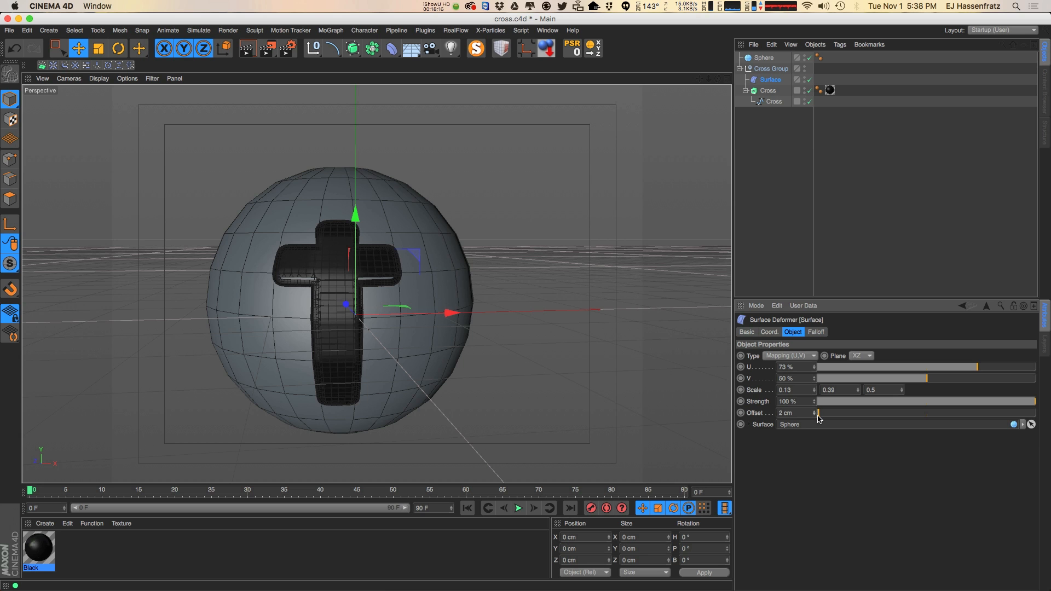
# Step: Enable Create Single Object in the caps settings of the Cross extrude to close the gaps in the mesh
pyautogui.keyDown('alt'); pyautogui.moveTo(378, 290); pyautogui.dragTo(460, 265); pyautogui.keyUp('alt')
pyautogui.scroll(2, 411, 279)
pyautogui.scroll(3, 410, 279)
pyautogui.click(769, 91)
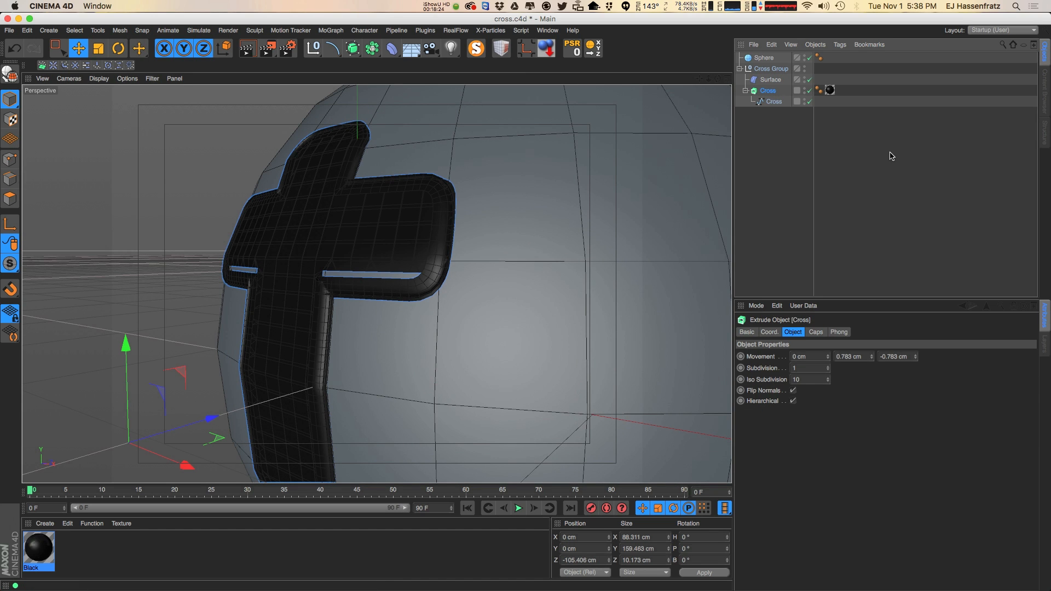
pyautogui.click(814, 332)
pyautogui.click(829, 484)
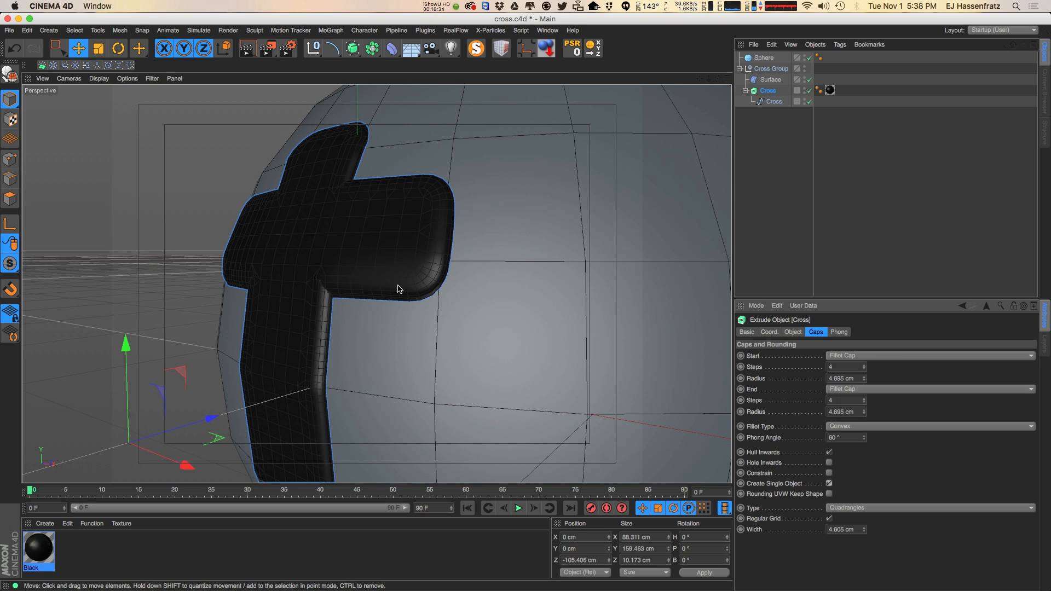
pyautogui.click(830, 484)
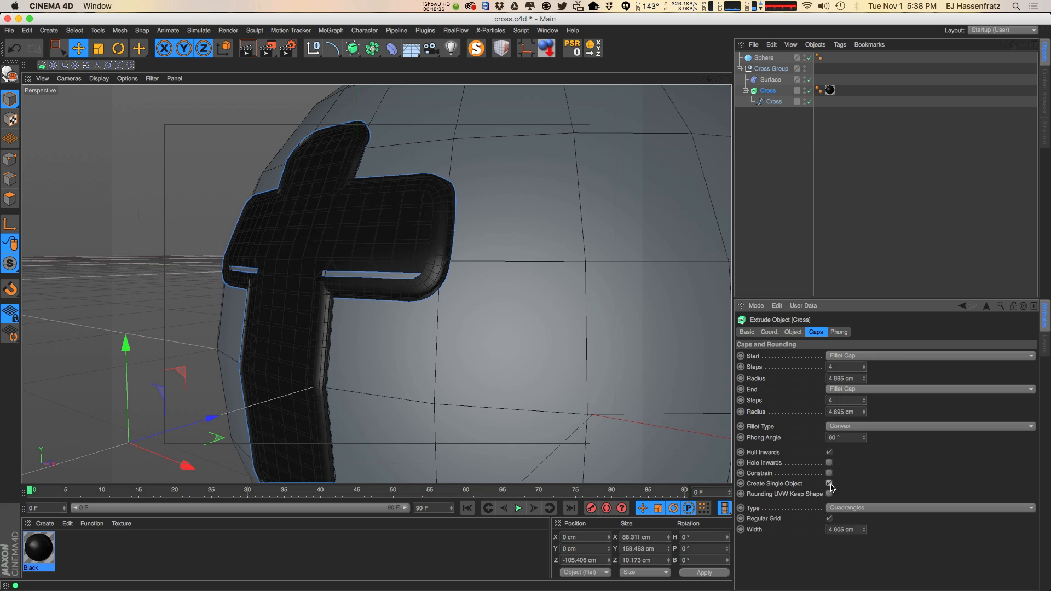
pyautogui.click(829, 483)
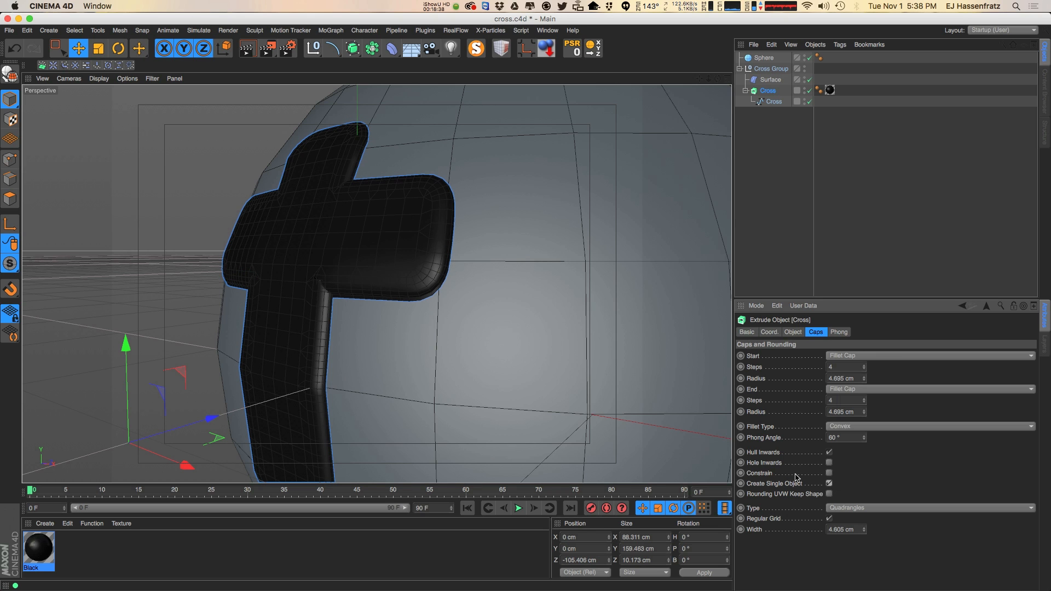
pyautogui.keyDown('alt'); pyautogui.moveTo(294, 293); pyautogui.dragTo(430, 360); pyautogui.keyUp('alt')
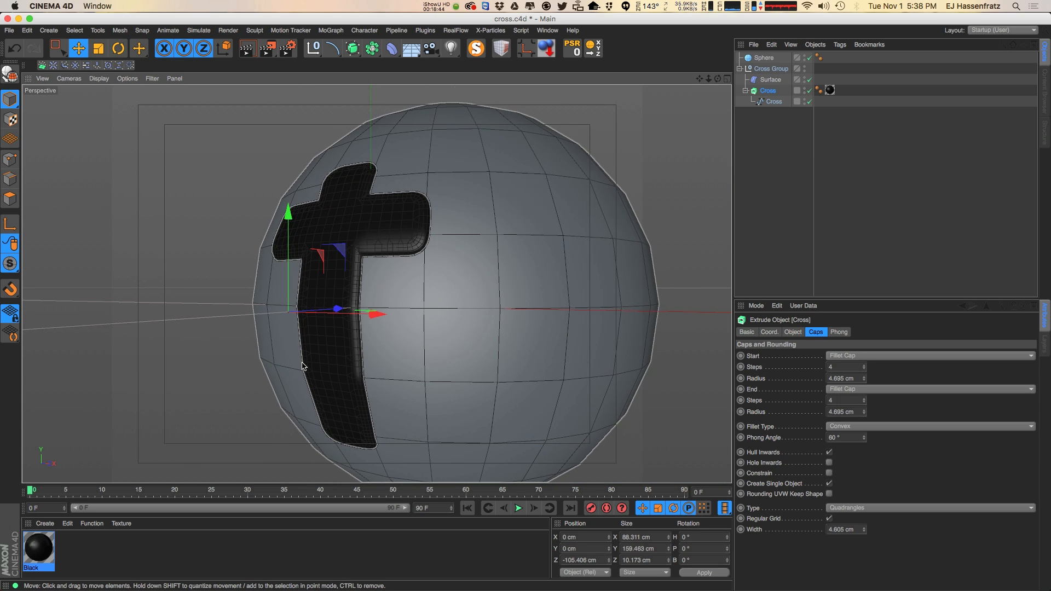
# Step: Examine the front and side of the wrapped cross to see how it follows the sphere's faceted surface
pyautogui.keyDown('alt'); pyautogui.moveTo(342, 356); pyautogui.dragTo(368, 351, button='right'); pyautogui.keyUp('alt')
pyautogui.keyDown('alt'); pyautogui.moveTo(328, 330); pyautogui.dragTo(347, 308); pyautogui.keyUp('alt')
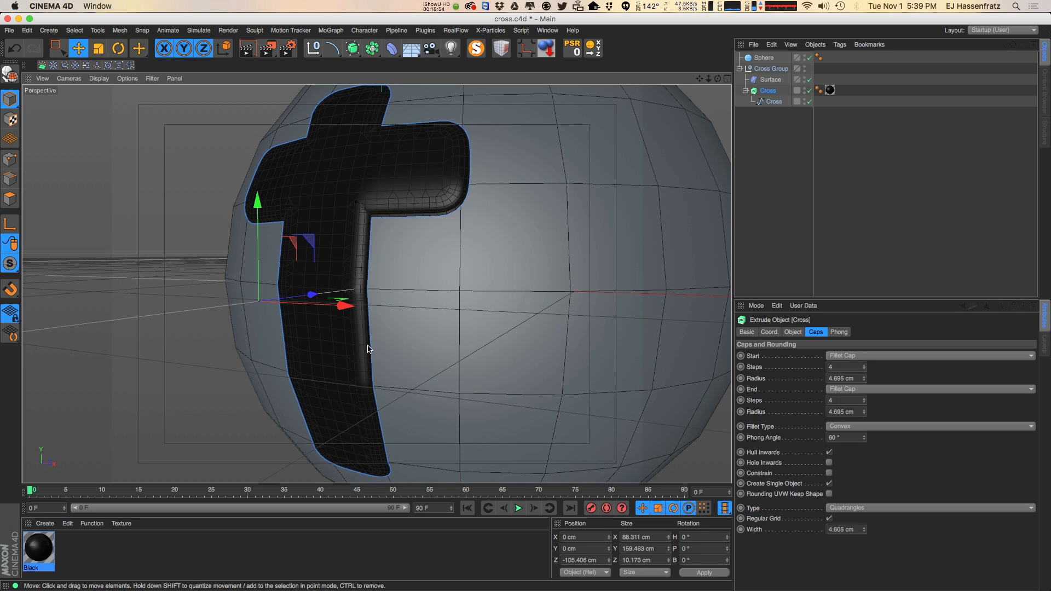
pyautogui.keyDown('alt'); pyautogui.moveTo(367, 348); pyautogui.dragTo(289, 327); pyautogui.keyUp('alt')
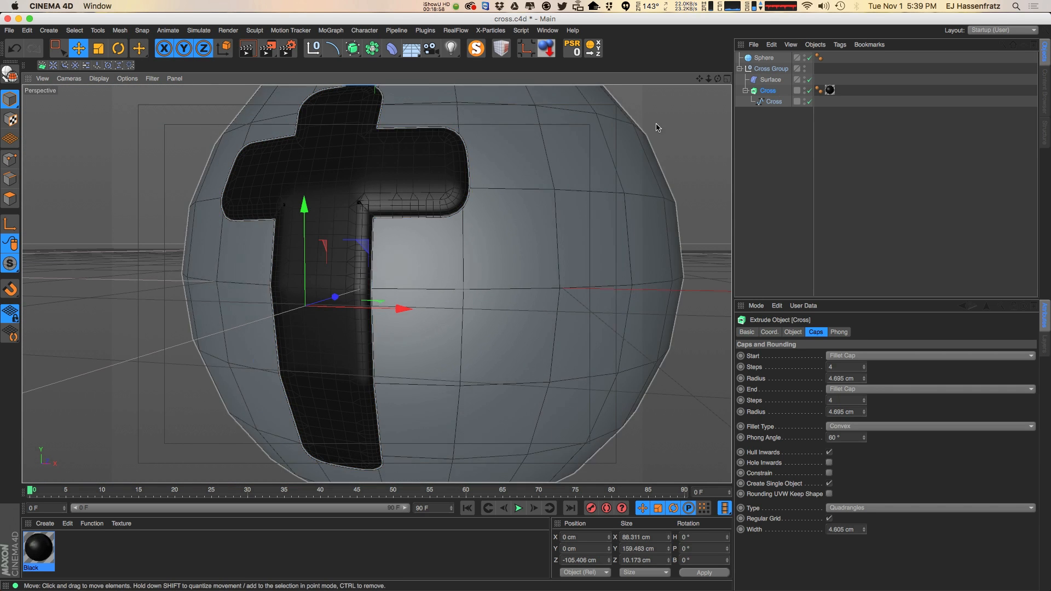
pyautogui.keyDown('ctrl'); pyautogui.click(765, 92); pyautogui.keyUp('ctrl')
pyautogui.keyDown('alt'); pyautogui.moveTo(429, 215); pyautogui.dragTo(416, 233, button='right'); pyautogui.keyUp('alt')
pyautogui.keyDown('alt'); pyautogui.moveTo(416, 234); pyautogui.dragTo(460, 263); pyautogui.keyUp('alt')
pyautogui.click(460, 264)
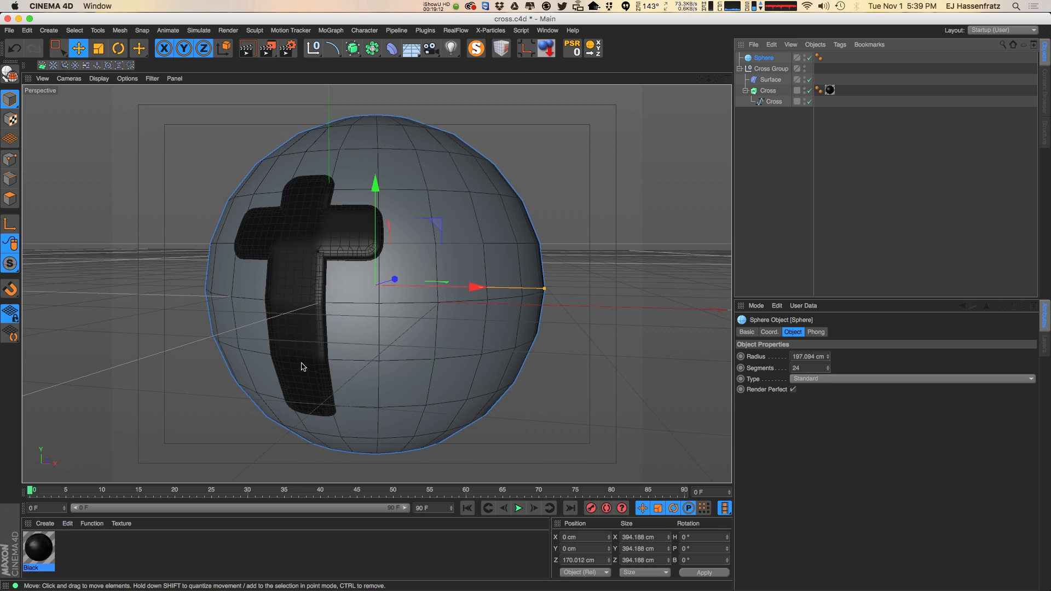
pyautogui.keyDown('alt'); pyautogui.moveTo(304, 363); pyautogui.dragTo(234, 369); pyautogui.keyUp('alt')
pyautogui.keyDown('alt'); pyautogui.moveTo(235, 368); pyautogui.dragTo(296, 325, button='right'); pyautogui.keyUp('alt')
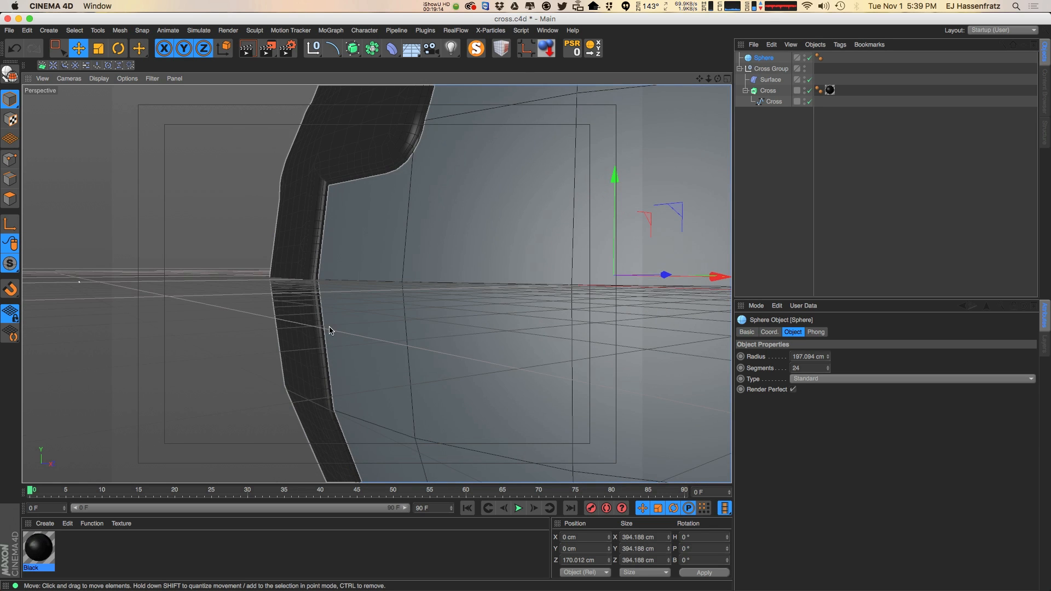
pyautogui.keyDown('alt'); pyautogui.moveTo(339, 407); pyautogui.dragTo(316, 318, button='right'); pyautogui.keyUp('alt')
pyautogui.moveTo(316, 318)
pyautogui.keyDown('alt'); pyautogui.mouseDown()
pyautogui.moveTo(289, 359)
pyautogui.moveTo(327, 326)
pyautogui.mouseUp(); pyautogui.keyUp('alt')
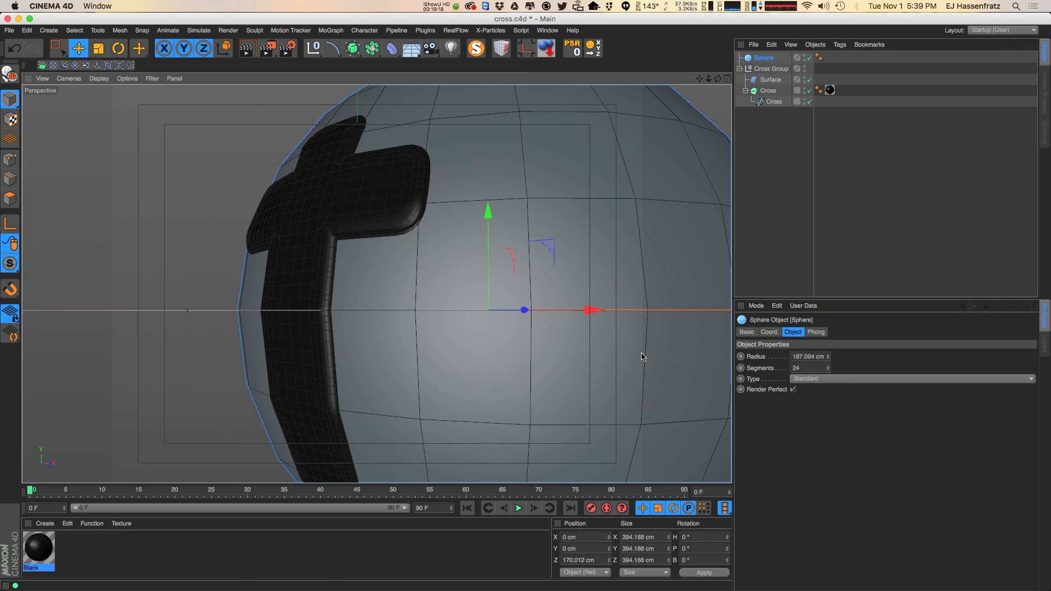
# Step: Set the test sphere's segments to 104 so its surface is smooth under the cross
pyautogui.moveTo(830, 372); pyautogui.dragTo(834, 328)
pyautogui.keyDown('alt'); pyautogui.moveTo(385, 281); pyautogui.dragTo(406, 305); pyautogui.keyUp('alt')
pyautogui.keyDown('alt'); pyautogui.moveTo(406, 304); pyautogui.dragTo(352, 335, button='right'); pyautogui.keyUp('alt')
pyautogui.keyDown('alt'); pyautogui.moveTo(352, 335); pyautogui.dragTo(364, 311, button='middle'); pyautogui.keyUp('alt')
pyautogui.keyDown('alt'); pyautogui.moveTo(364, 311); pyautogui.dragTo(405, 300); pyautogui.keyUp('alt')
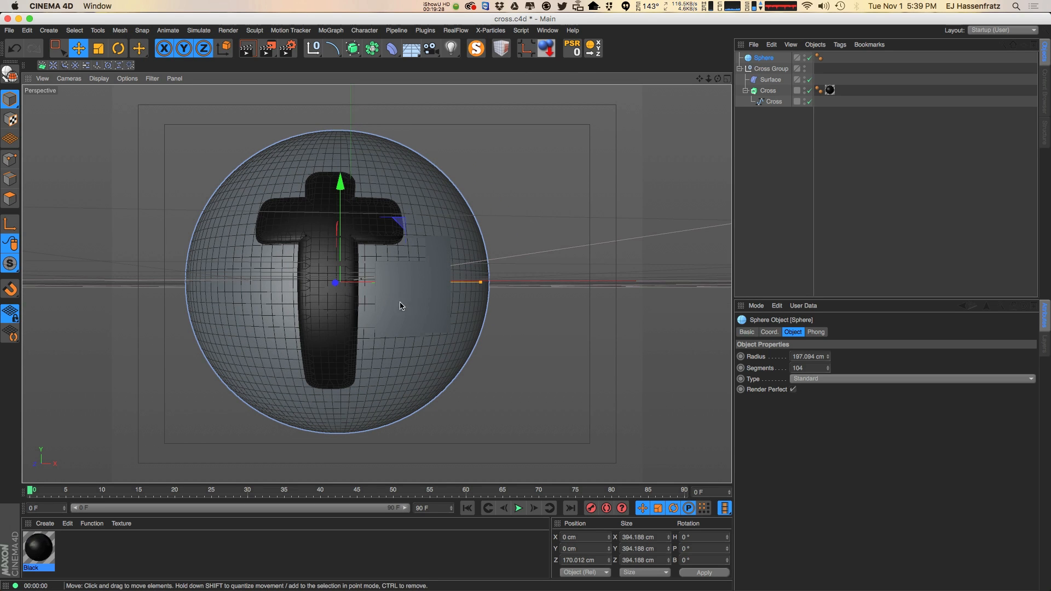
pyautogui.moveTo(385, 301)
pyautogui.keyDown('alt'); pyautogui.mouseDown()
pyautogui.moveTo(321, 301)
pyautogui.moveTo(359, 240)
pyautogui.moveTo(445, 275)
pyautogui.moveTo(547, 248)
pyautogui.moveTo(606, 202)
pyautogui.moveTo(441, 281)
pyautogui.moveTo(279, 286)
pyautogui.moveTo(345, 286)
pyautogui.moveTo(348, 313)
pyautogui.moveTo(368, 322)
pyautogui.moveTo(402, 294)
pyautogui.mouseUp(); pyautogui.keyUp('alt')
# Step: Switch the viewport display to Gouraud Shading without wireframe lines
pyautogui.click(99, 78)
pyautogui.click(110, 86)
pyautogui.scroll(-4, 347, 311)
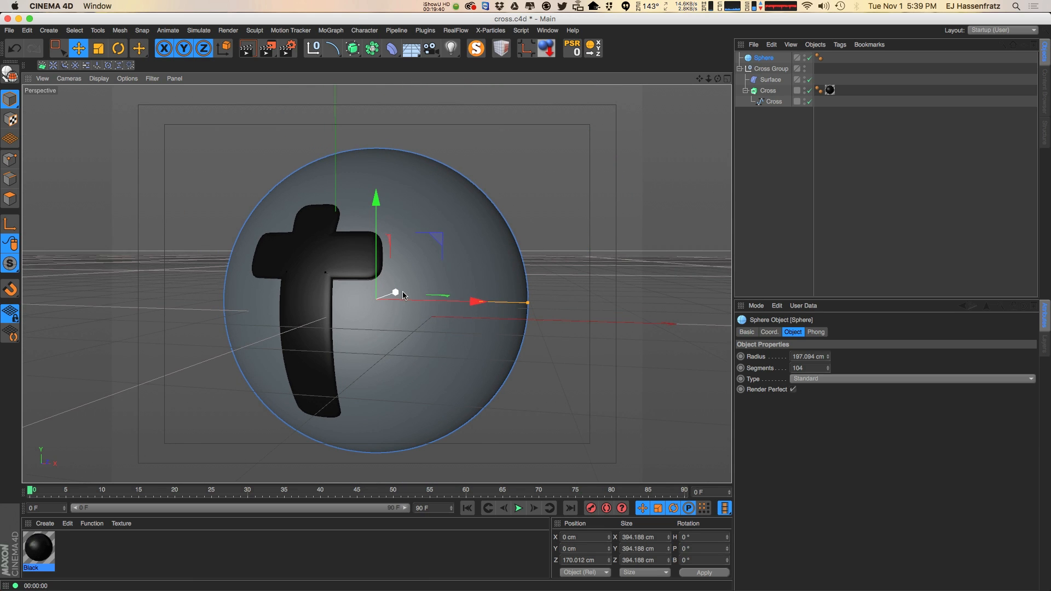
# Step: Set the Cross extrude's cap grid Width to 33.605 cm and its spline's Intermediate Points to Adaptive with an Angle of 32°
pyautogui.click(768, 90)
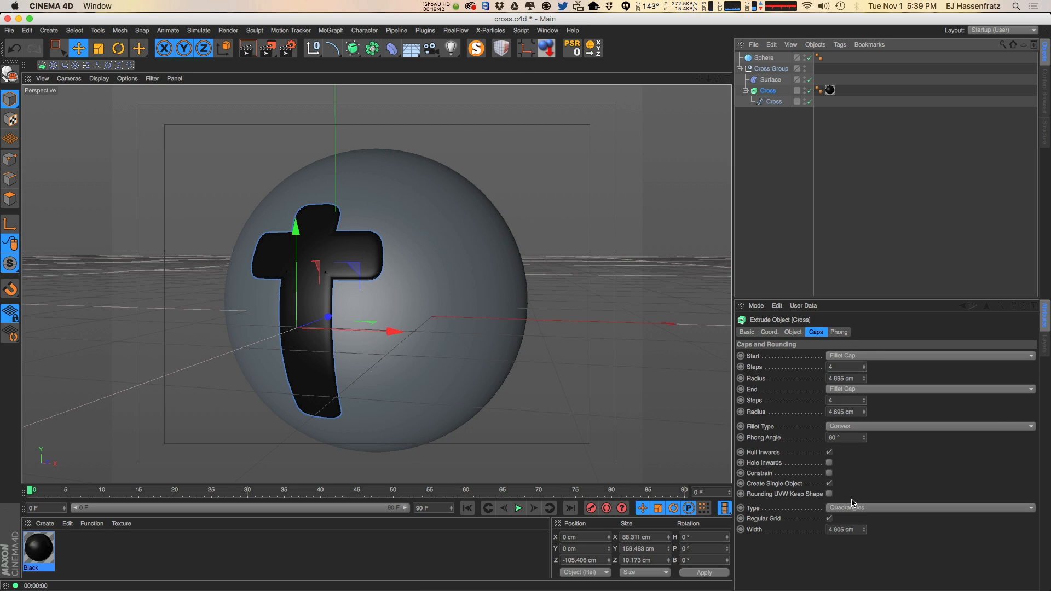
pyautogui.moveTo(864, 530); pyautogui.dragTo(865, 518)
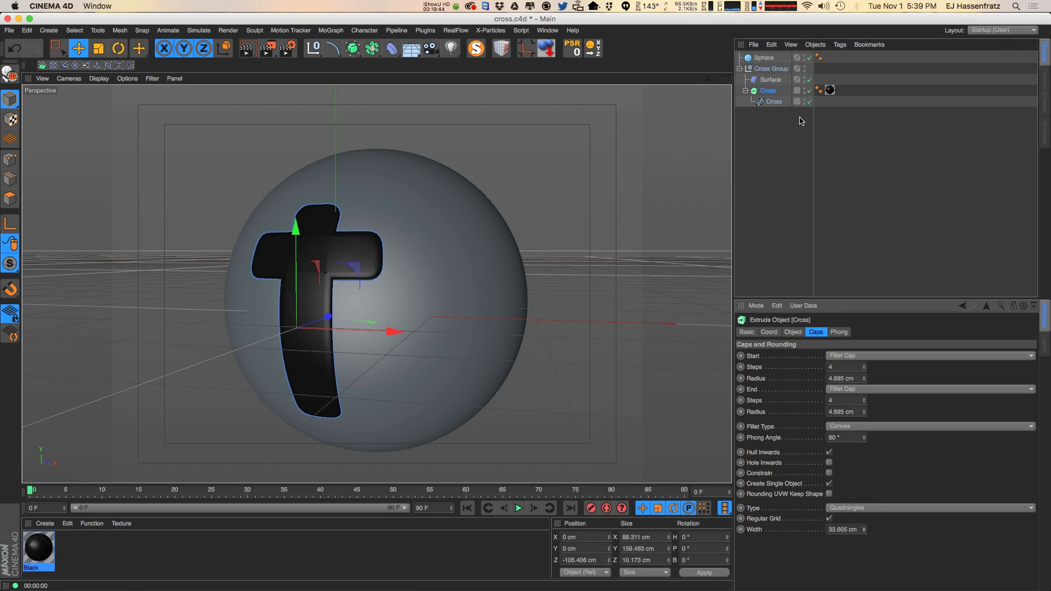
pyautogui.click(772, 103)
pyautogui.click(841, 376)
pyautogui.click(827, 405)
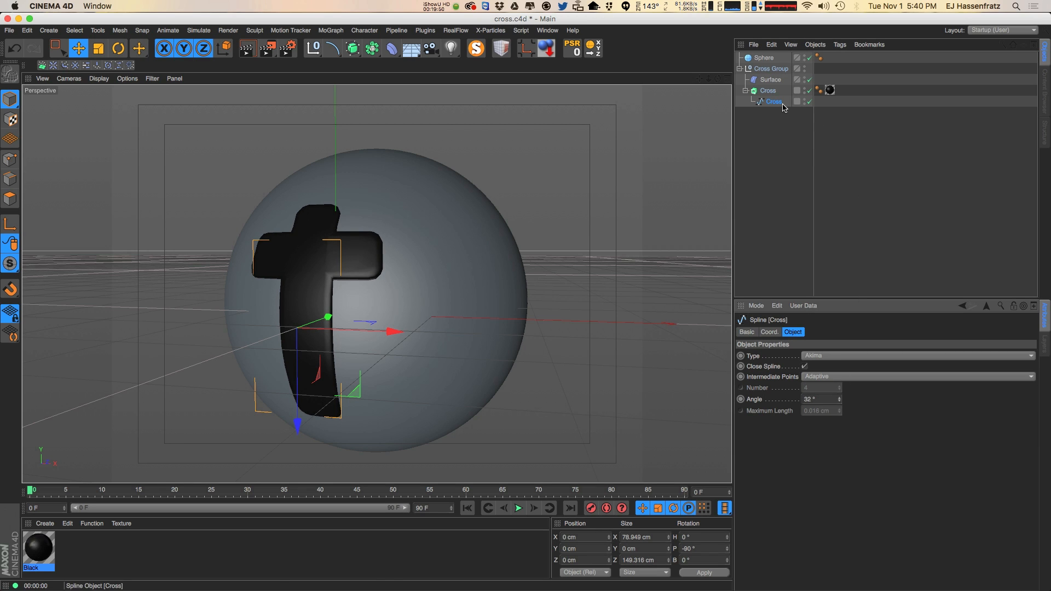
pyautogui.keyDown('alt'); pyautogui.moveTo(366, 266); pyautogui.dragTo(384, 254); pyautogui.keyUp('alt')
pyautogui.scroll(5, 385, 275)
pyautogui.scroll(-3, 370, 265)
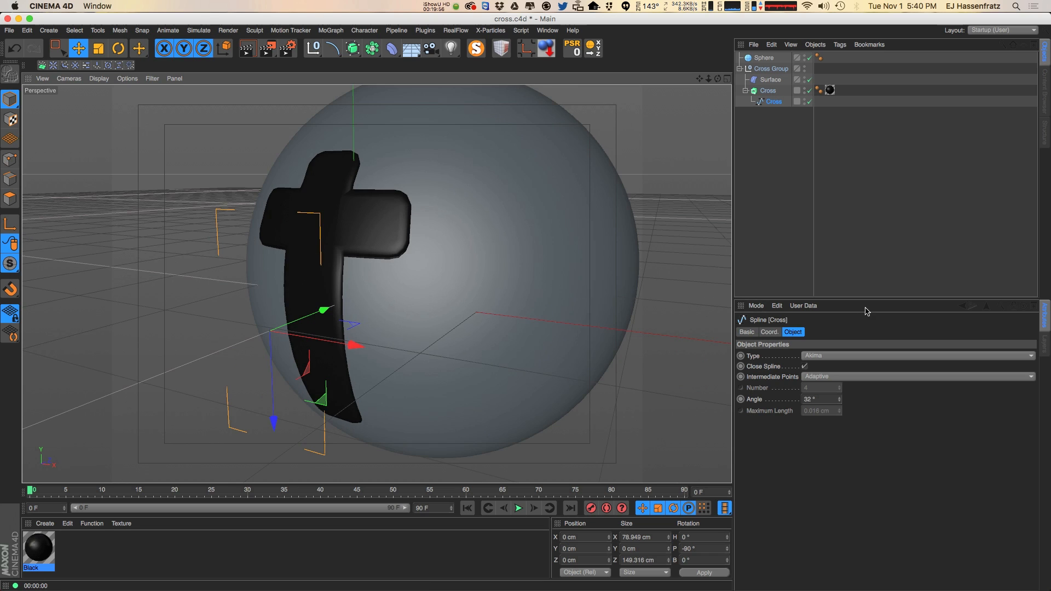
# Step: Disable Regular Grid in the Cross extrude's caps settings and set the cap Type to N-gons
pyautogui.press('Up')
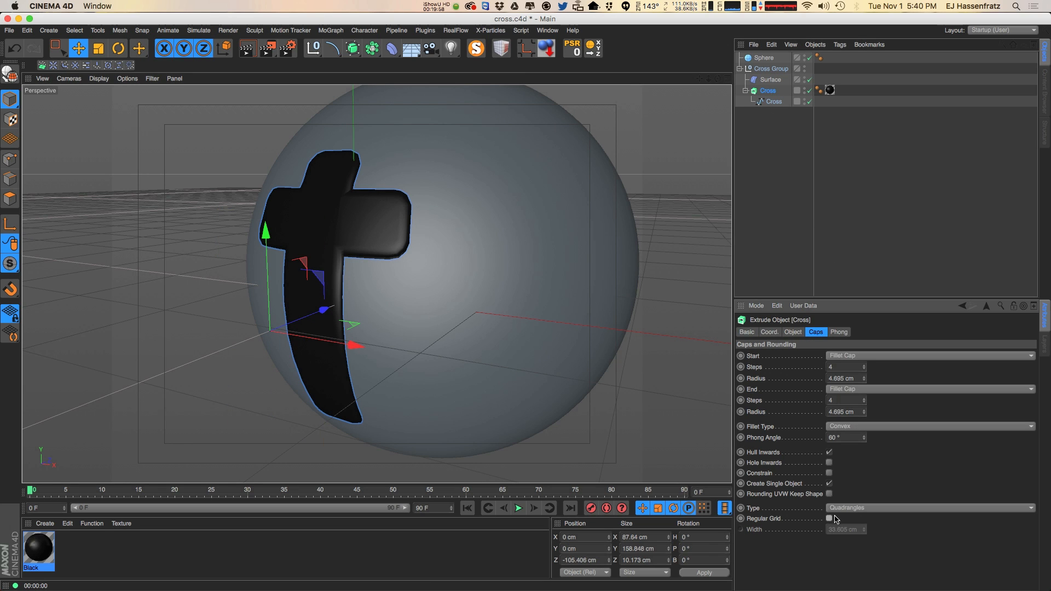
pyautogui.click(864, 508)
pyautogui.click(864, 531)
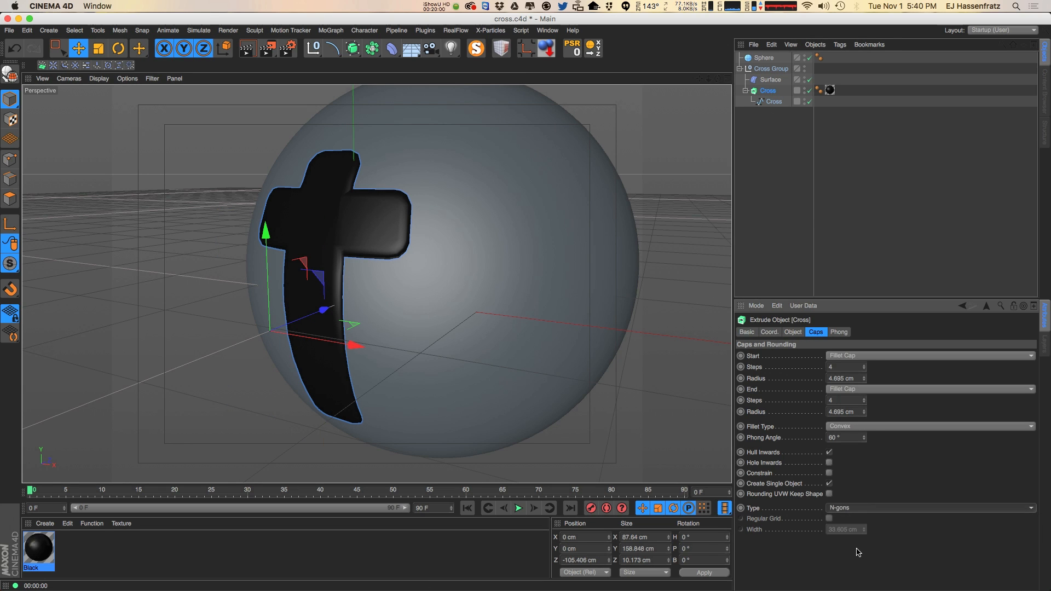
# Step: Turn off Flip Normals in the Cross extrude's object properties, keeping Hierarchical enabled
pyautogui.click(793, 333)
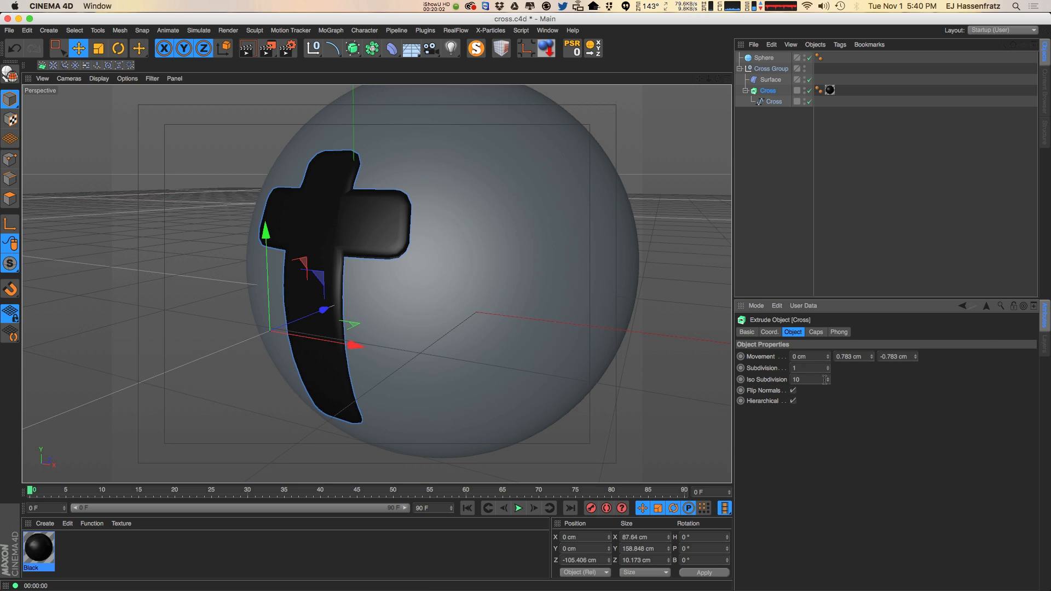
pyautogui.click(793, 400)
pyautogui.click(793, 390)
pyautogui.keyDown('alt'); pyautogui.moveTo(322, 298); pyautogui.dragTo(383, 281); pyautogui.keyUp('alt')
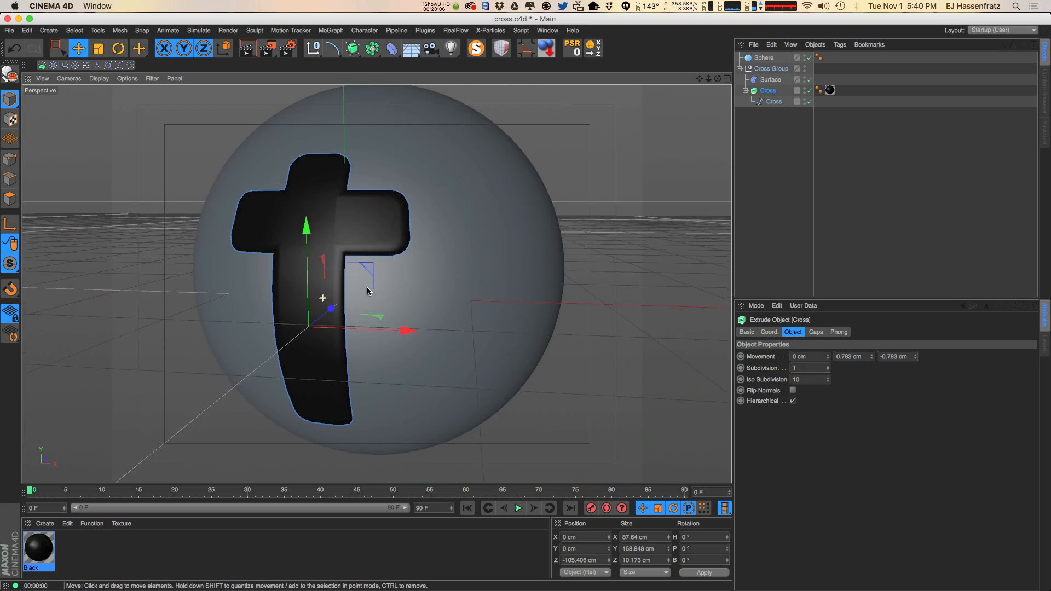
# Step: Set the Adaptive Angle of the Cross spline to 7°
pyautogui.click(774, 102)
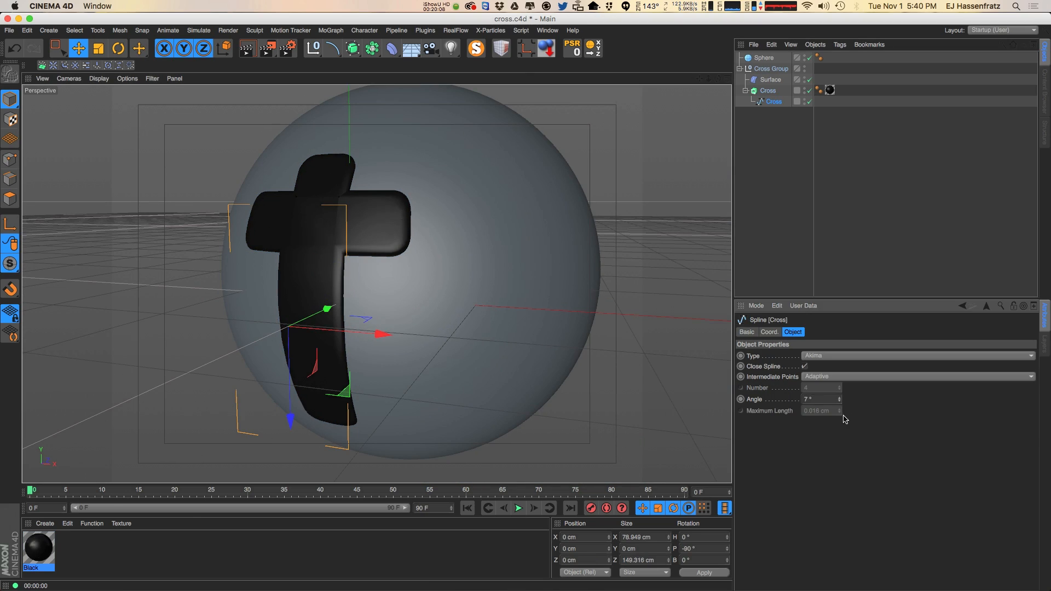